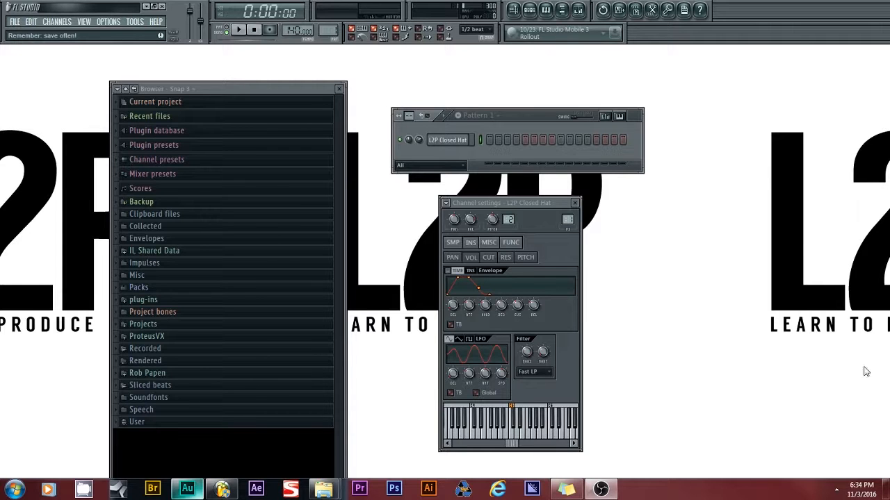
- Load the sample L2p Open Hat.wav from the L2P Drum Kit folder into the L2P Closed Hat channel
{"action": "right_click", "coordinate": [453, 141]}
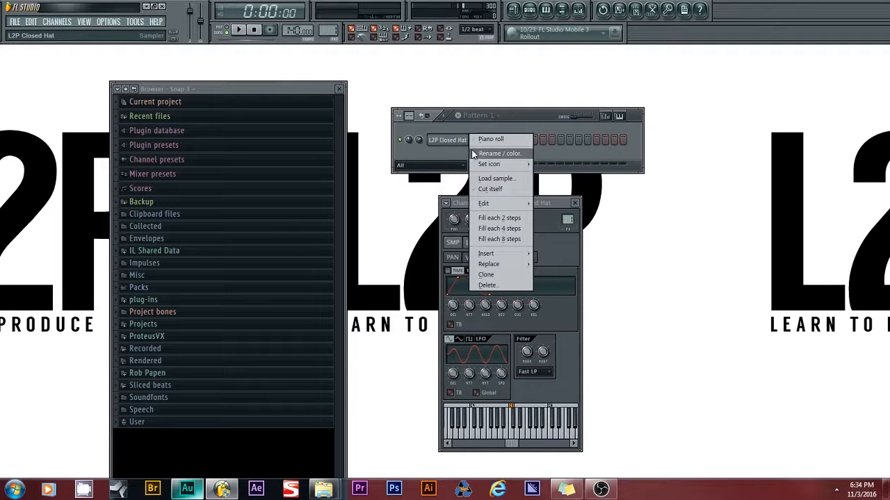
{"action": "left_click", "coordinate": [457, 130]}
{"action": "right_click", "coordinate": [457, 141]}
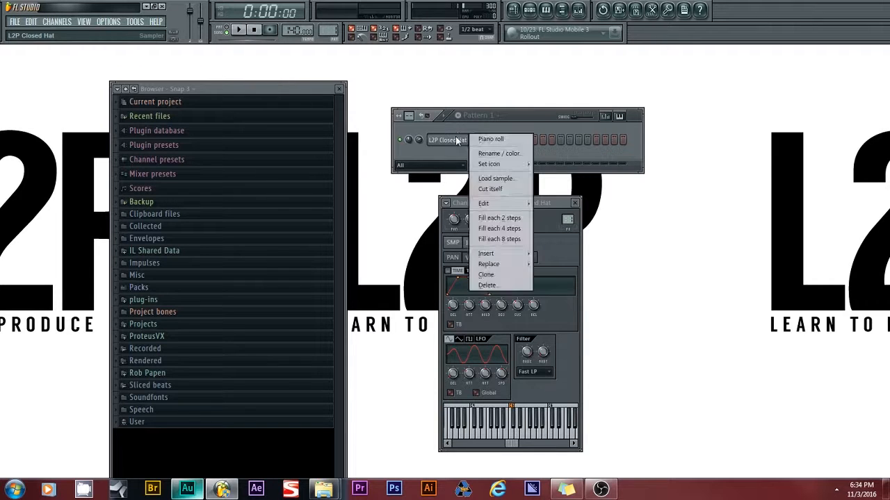
{"action": "left_click", "coordinate": [443, 150]}
{"action": "right_click", "coordinate": [446, 143]}
{"action": "left_click", "coordinate": [494, 179]}
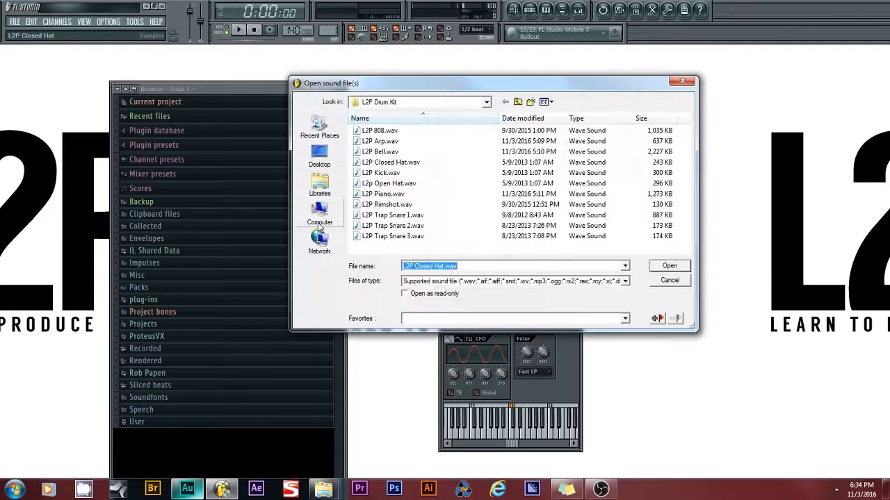
{"action": "double_click", "coordinate": [407, 184]}
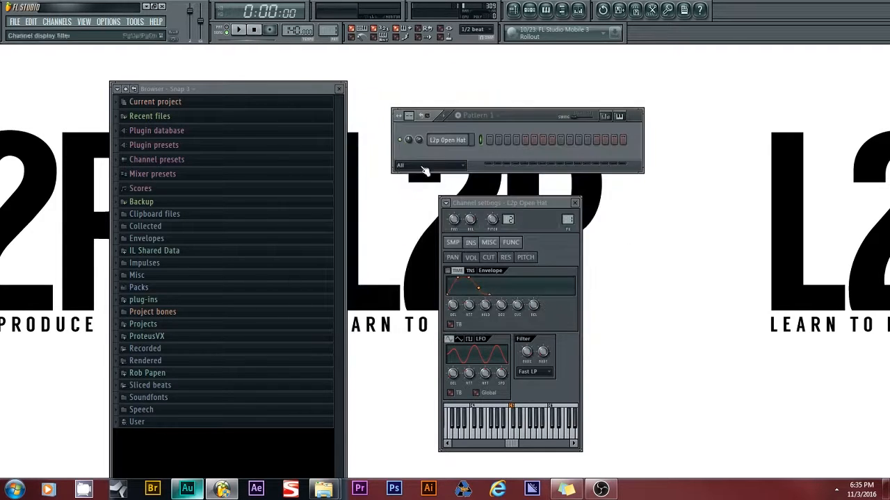
- Load L2P Closed Hat.wav back into the channel and fill each 4 steps of its sequence
{"action": "right_click", "coordinate": [447, 141]}
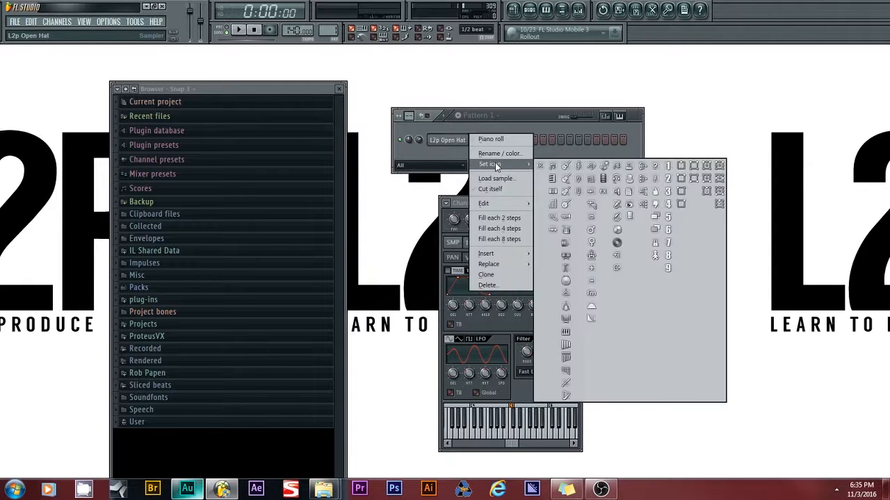
{"action": "left_click", "coordinate": [496, 184]}
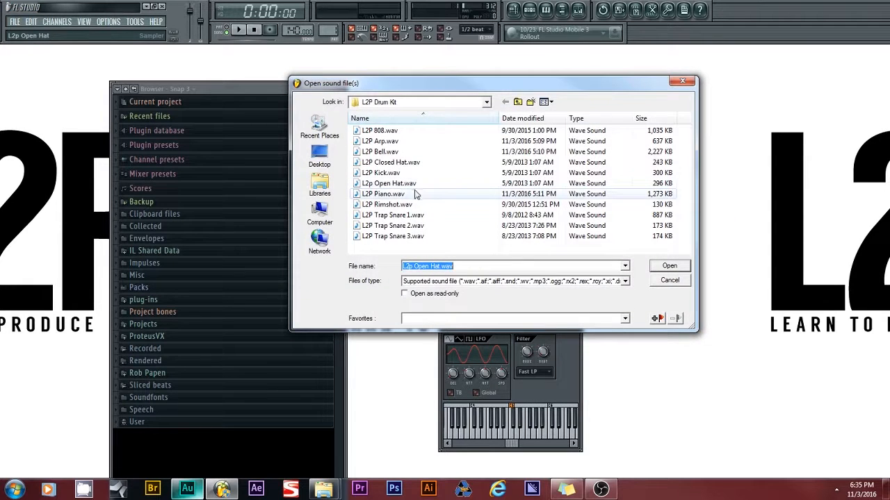
{"action": "double_click", "coordinate": [397, 165]}
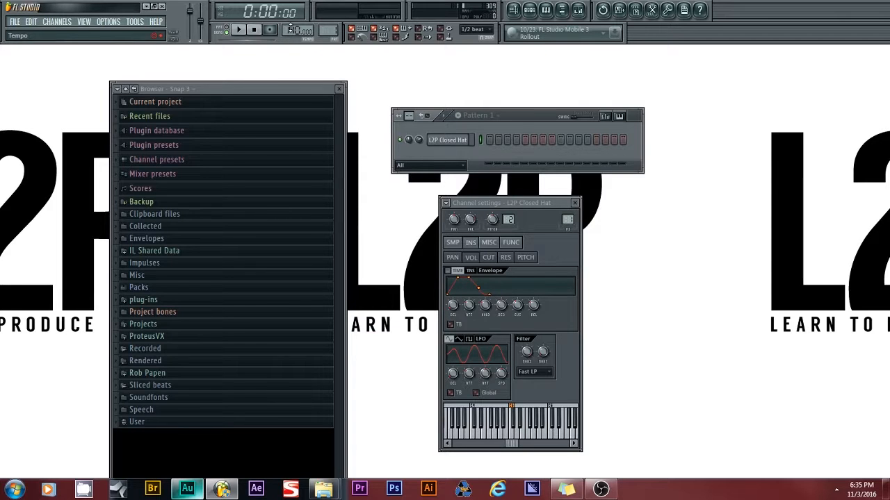
{"action": "right_click", "coordinate": [452, 141]}
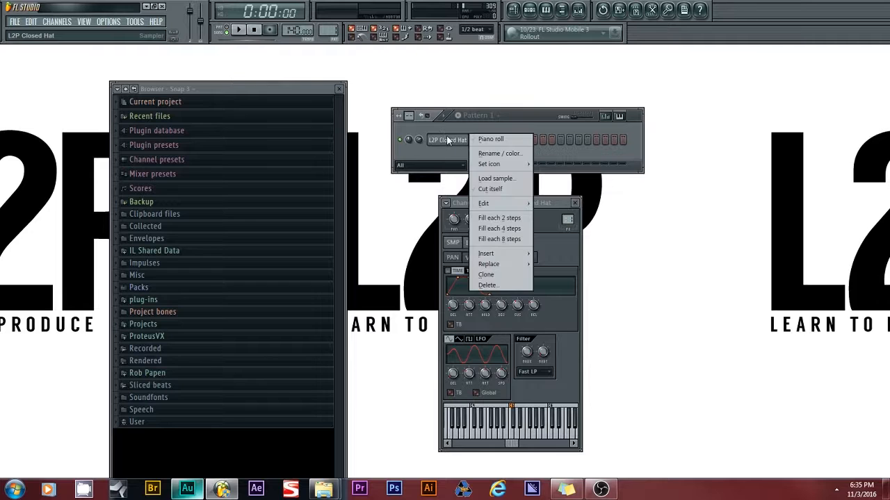
{"action": "left_click", "coordinate": [502, 230]}
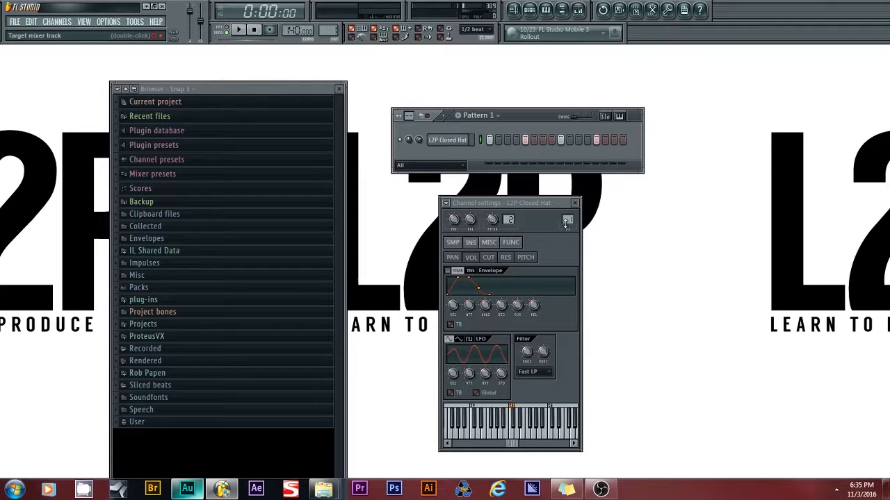
- Open the closed hat's mixer track and examine band 7 of its Fruity Parametric EQ 2
{"action": "left_click", "coordinate": [567, 220]}
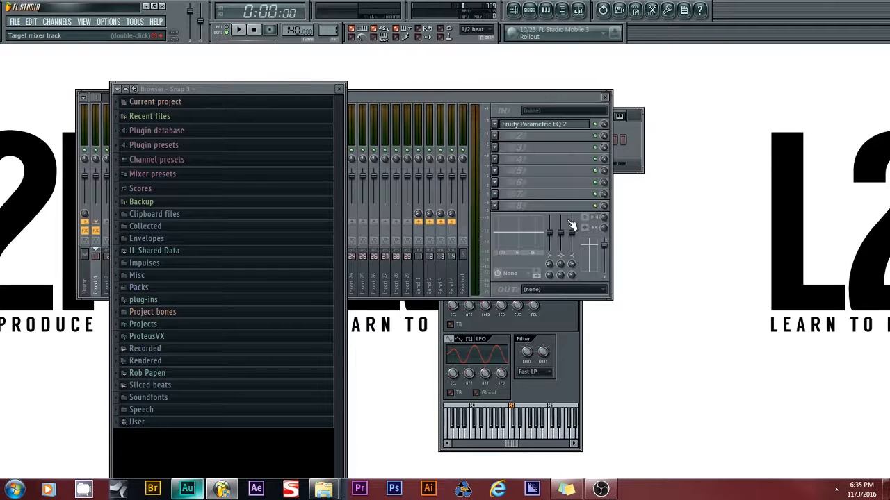
{"action": "left_click", "coordinate": [529, 125]}
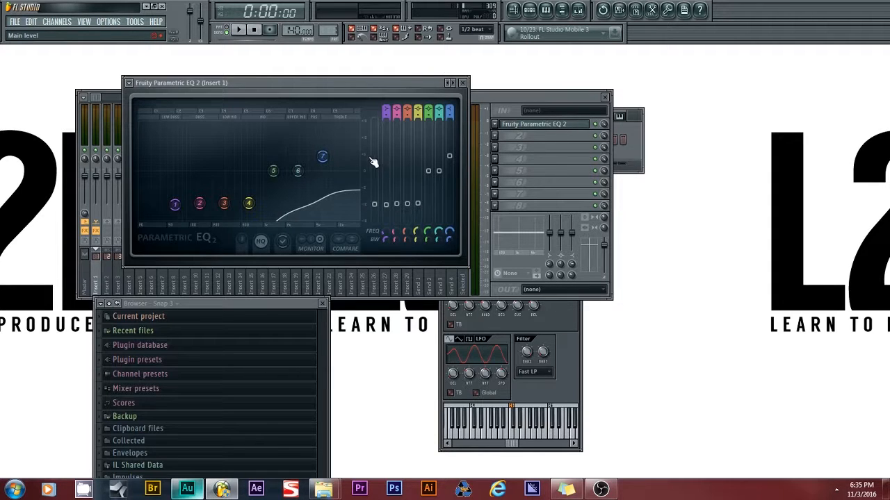
{"action": "left_click_drag", "start_coordinate": [452, 159], "coordinate": [452, 155]}
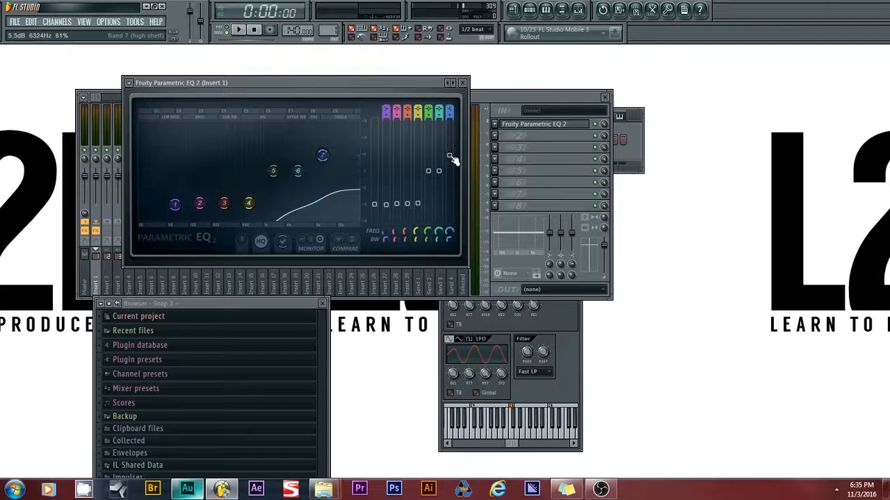
{"action": "left_click", "coordinate": [130, 84]}
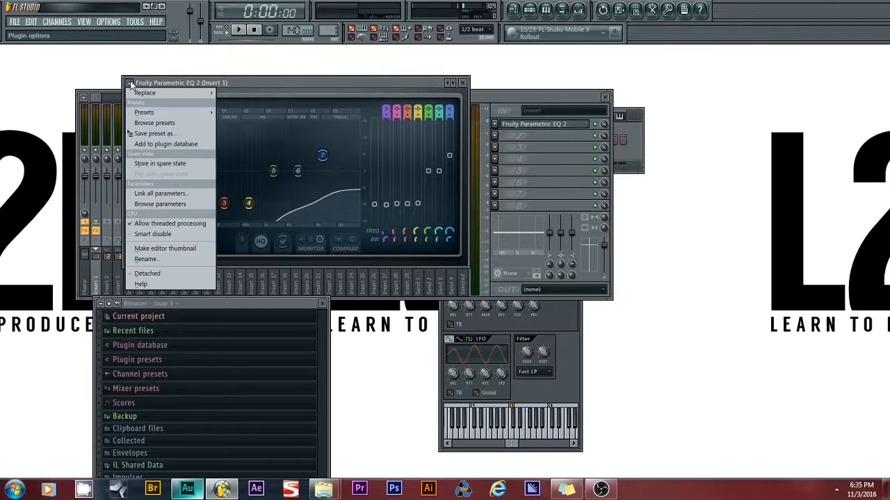
{"action": "left_click", "coordinate": [156, 133]}
{"action": "left_click", "coordinate": [670, 297]}
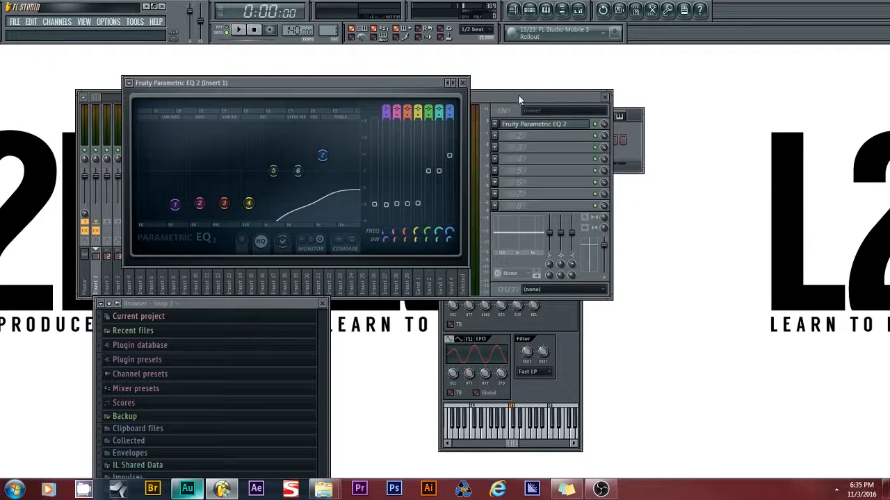
- Move the mixer and EQ windows apart to review the EQ curve and its preset list, closing the EQ when done
{"action": "left_click_drag", "start_coordinate": [519, 96], "coordinate": [536, 232]}
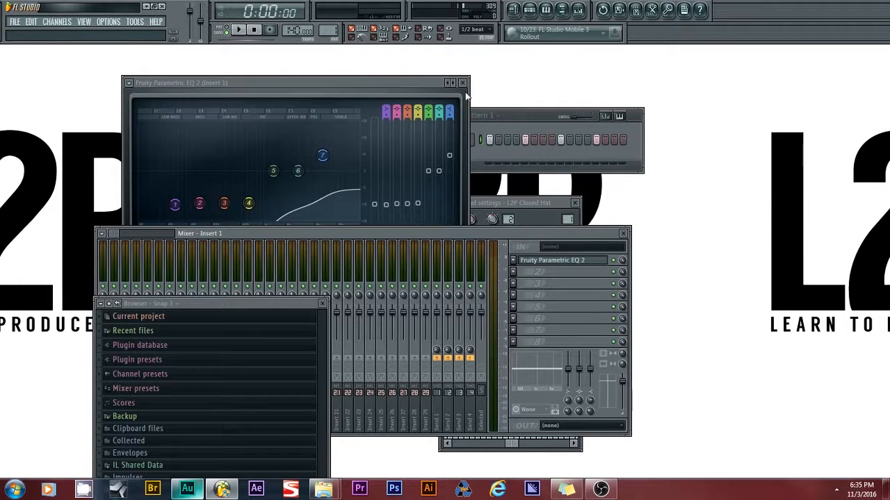
{"action": "left_click_drag", "start_coordinate": [223, 83], "coordinate": [248, 51]}
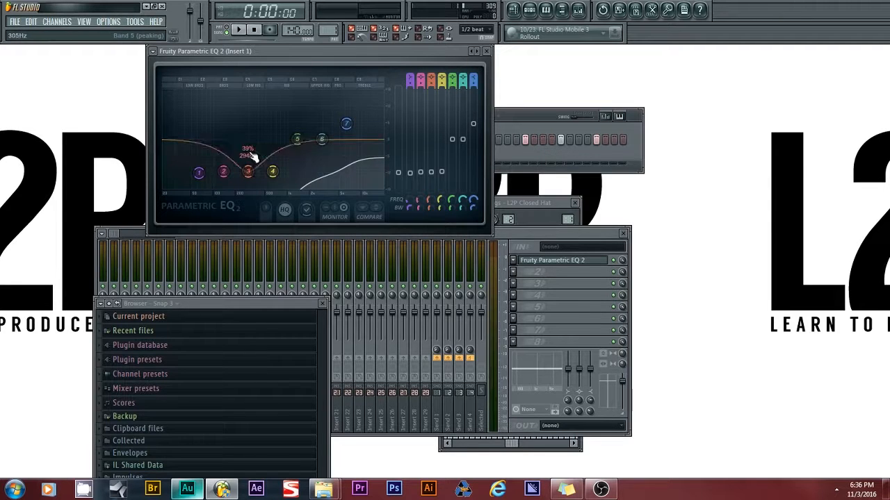
{"action": "left_click", "coordinate": [153, 51]}
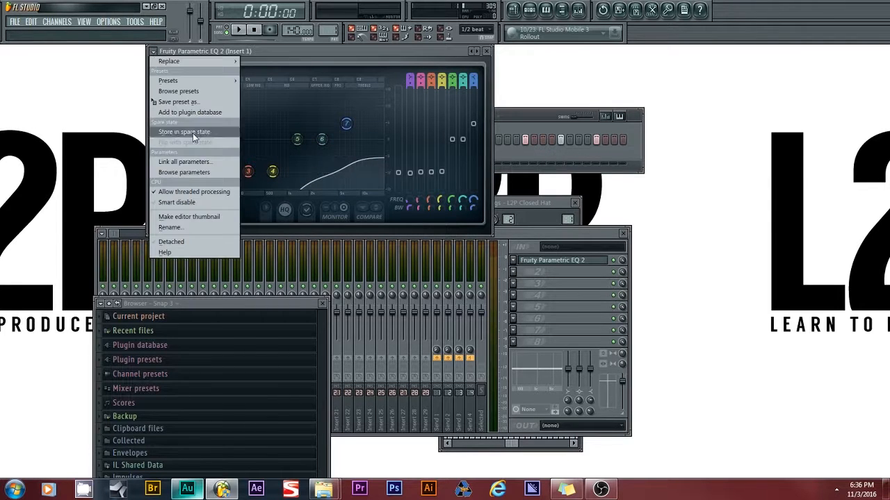
{"action": "mouse_move", "coordinate": [174, 80]}
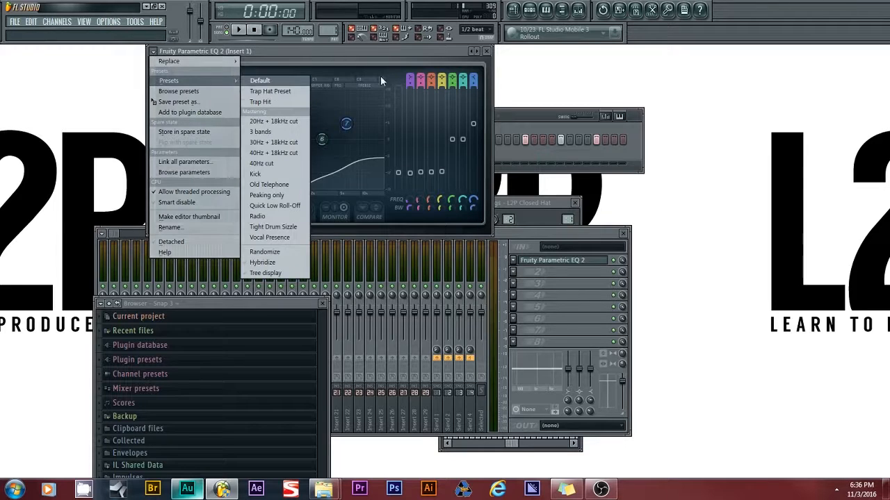
{"action": "left_click", "coordinate": [488, 51]}
{"action": "left_click", "coordinate": [487, 52]}
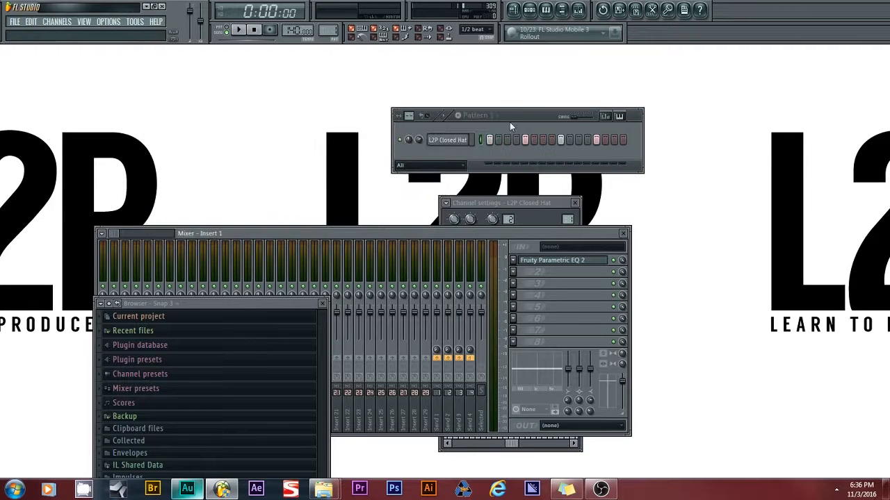
- Paint Pattern 1 across bars 1 to 8 on Track 1 of the playlist and play it back briefly
{"action": "left_click", "coordinate": [513, 10]}
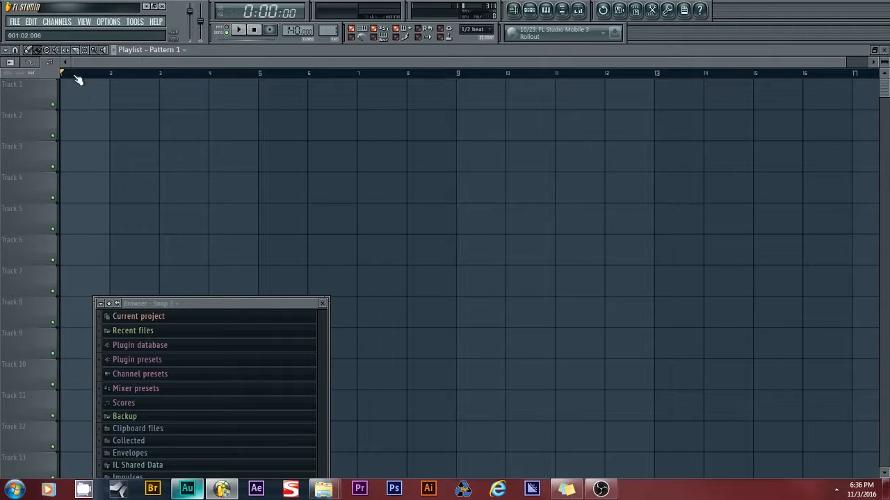
{"action": "left_click_drag", "start_coordinate": [70, 84], "coordinate": [410, 78]}
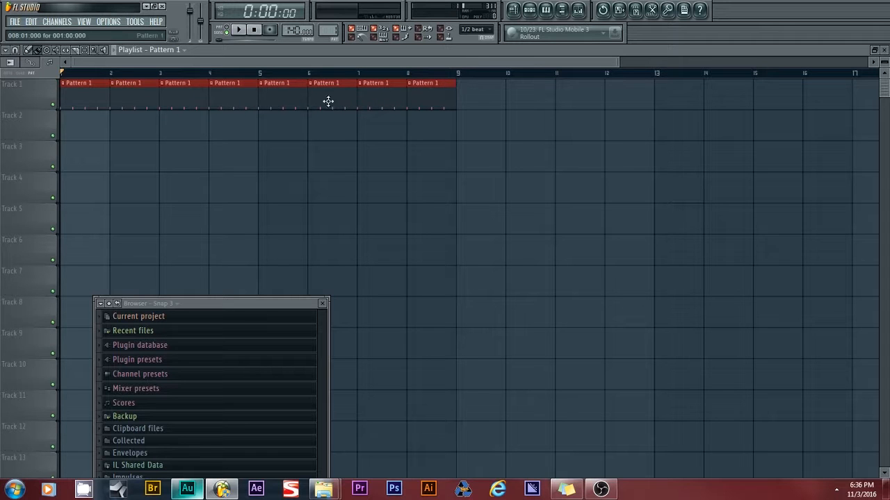
{"action": "left_click", "coordinate": [238, 30]}
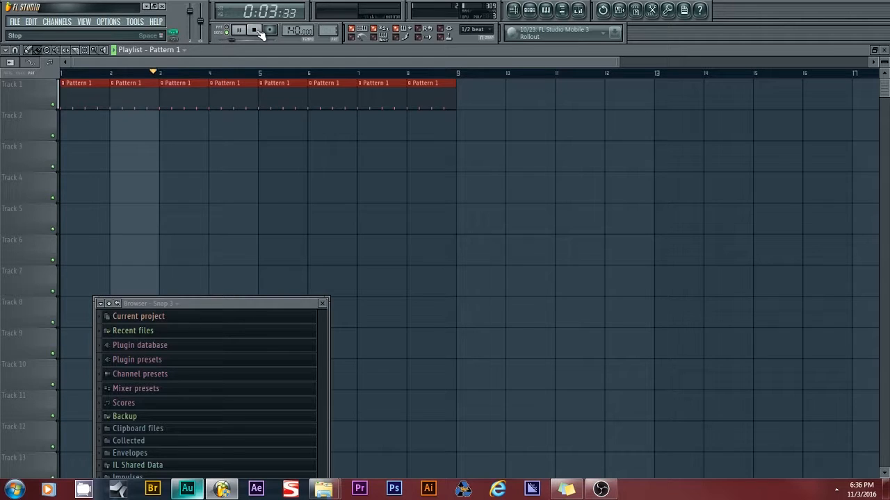
{"action": "left_click", "coordinate": [254, 30]}
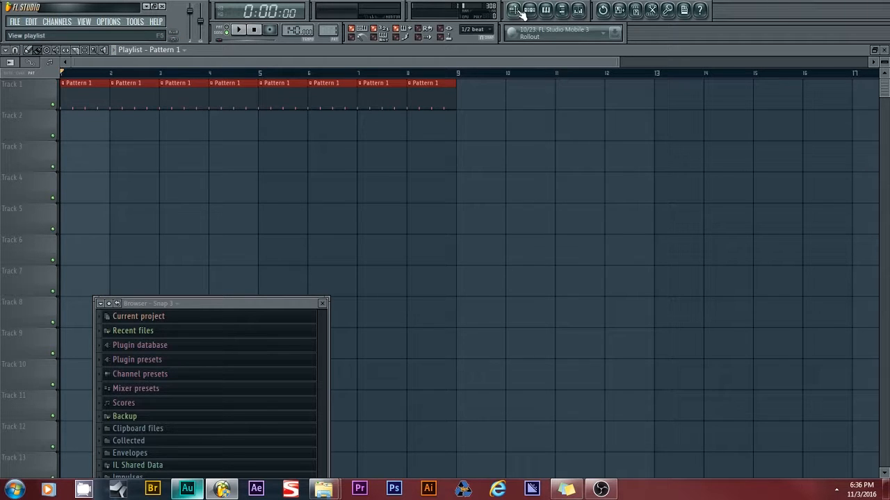
- Clone the L2P Closed Hat channel in the channel rack and close the clone's channel settings
{"action": "left_click", "coordinate": [523, 10]}
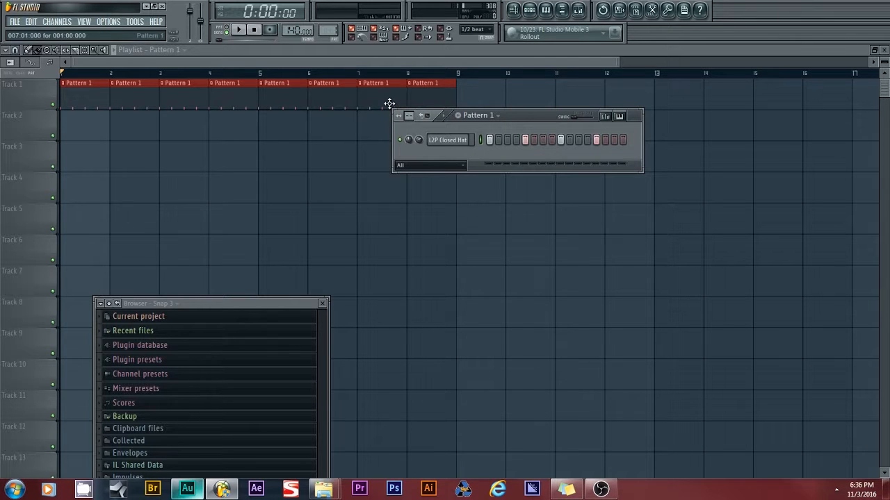
{"action": "left_click", "coordinate": [132, 49]}
{"action": "right_click", "coordinate": [464, 139]}
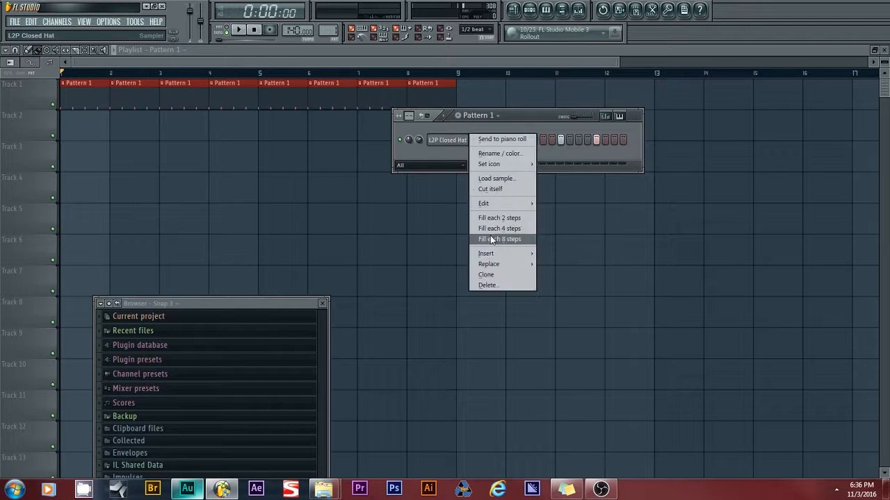
{"action": "left_click", "coordinate": [489, 275]}
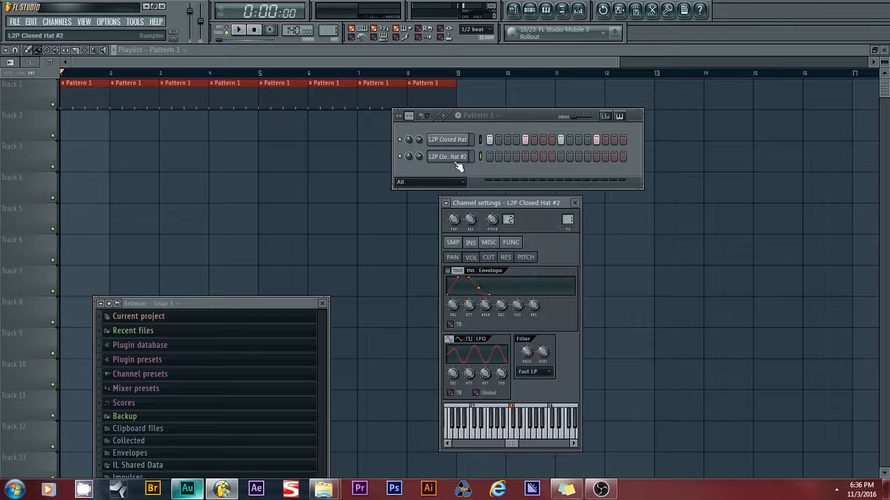
{"action": "left_click", "coordinate": [575, 203]}
- Replace the cloned channel's sample with L2P Arp.wav from the L2P Drum Kit folder
{"action": "right_click", "coordinate": [457, 157]}
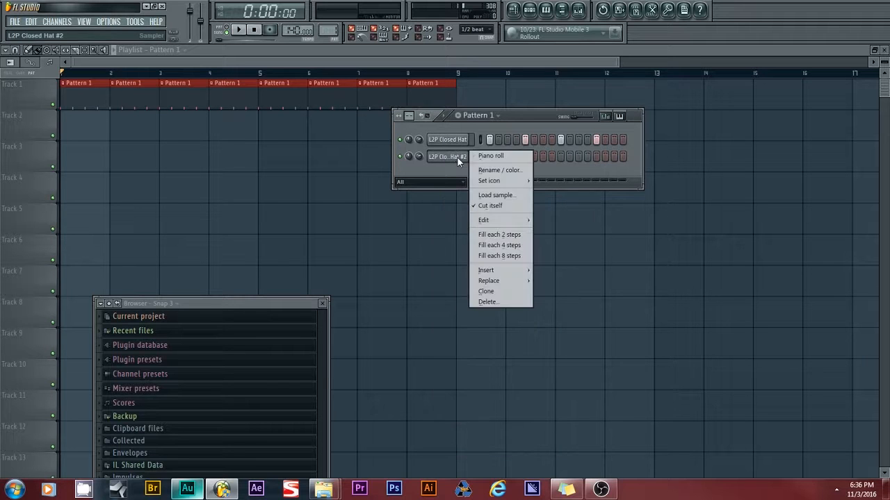
{"action": "left_click", "coordinate": [490, 195]}
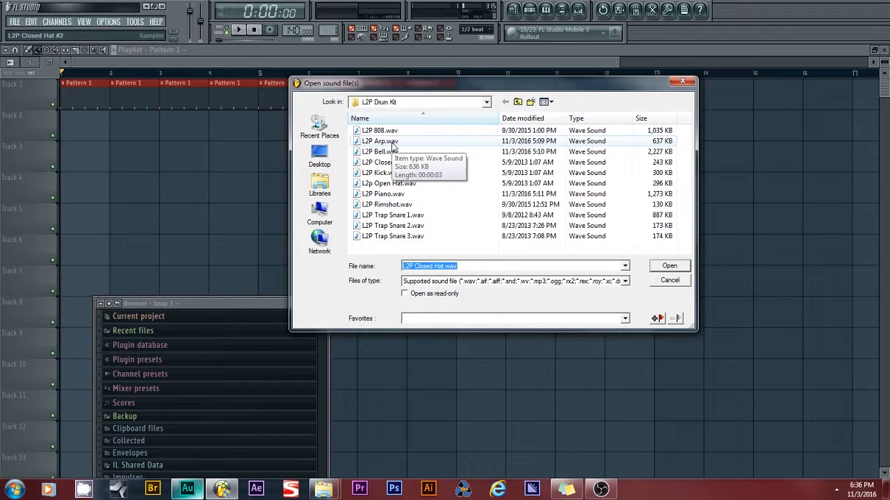
{"action": "left_click", "coordinate": [394, 143]}
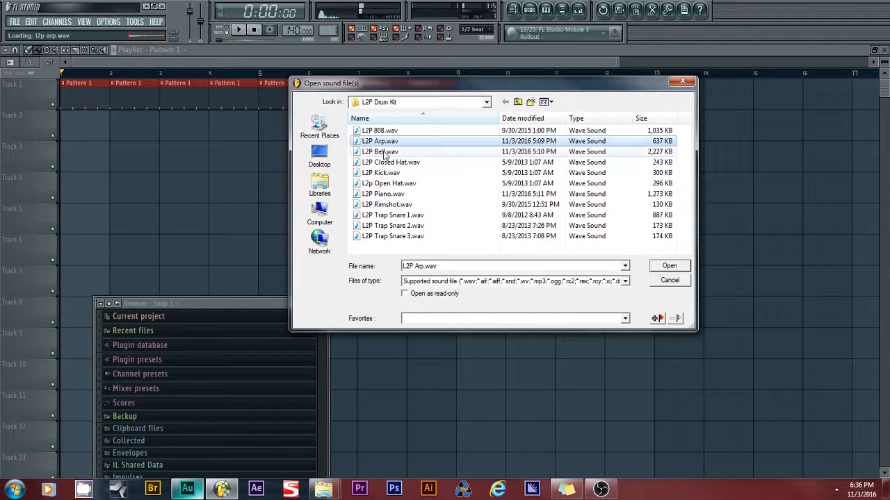
{"action": "left_click", "coordinate": [667, 266]}
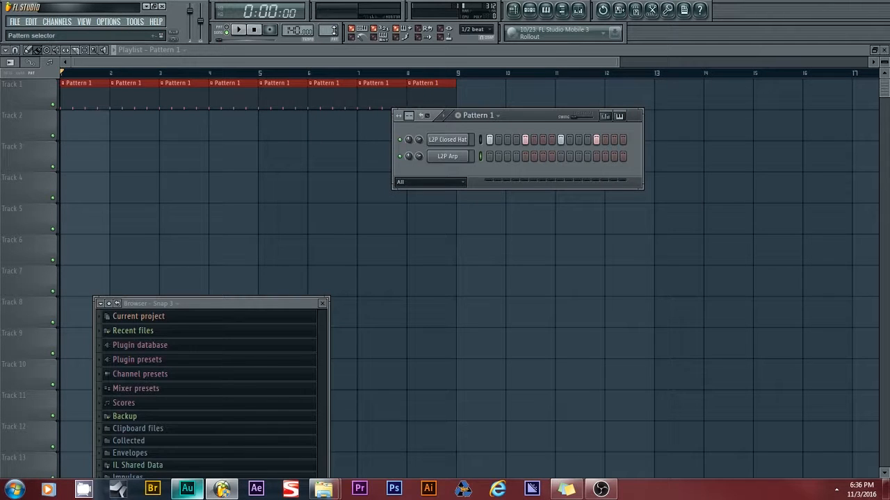
- Switch to Pattern 2 and open the L2P Arp channel in the piano roll
{"action": "scroll", "coordinate": [328, 30], "scroll_direction": "up", "scroll_amount": 1}
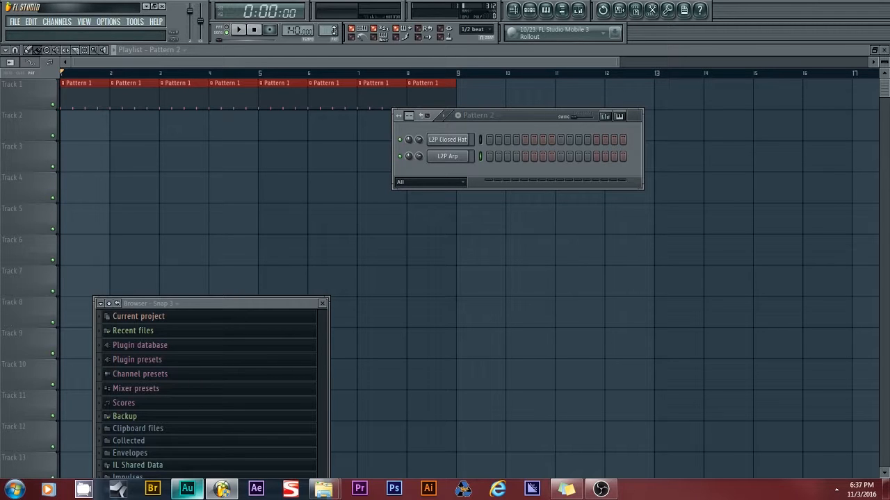
{"action": "right_click", "coordinate": [456, 160]}
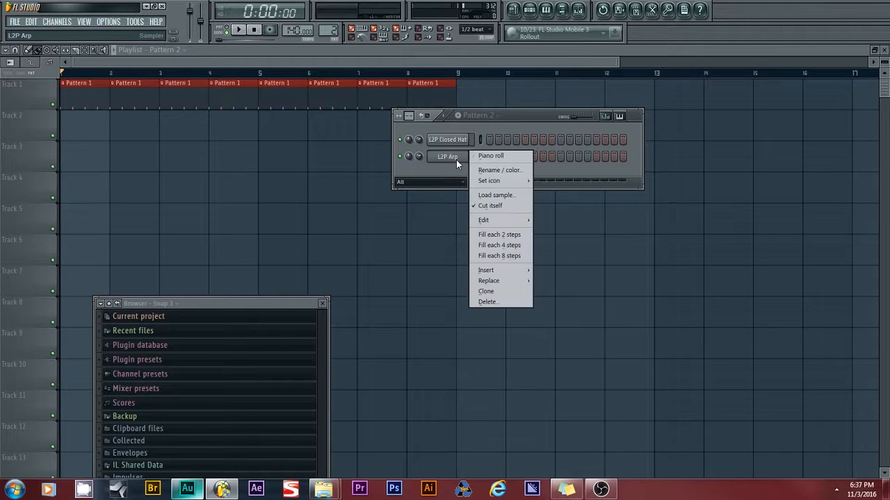
{"action": "left_click", "coordinate": [494, 156]}
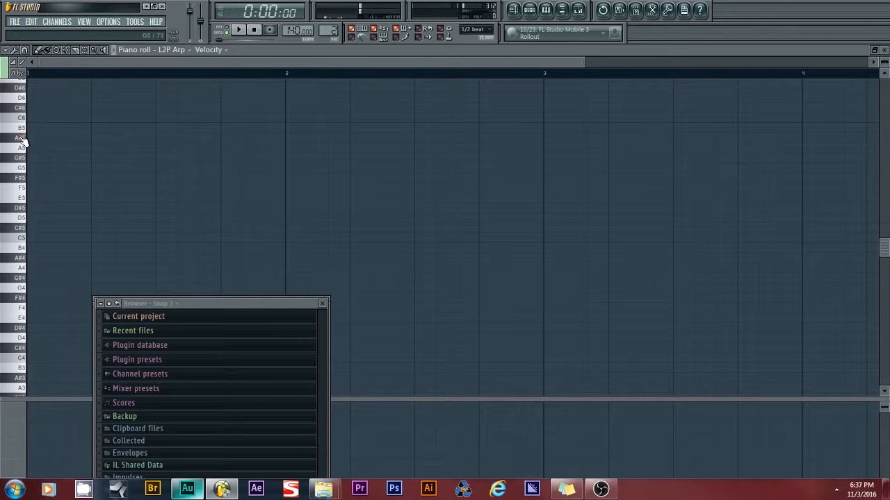
- Open the sample settings of the L2P Arp channel from the channel rack
{"action": "left_click", "coordinate": [529, 9]}
{"action": "left_click", "coordinate": [446, 157]}
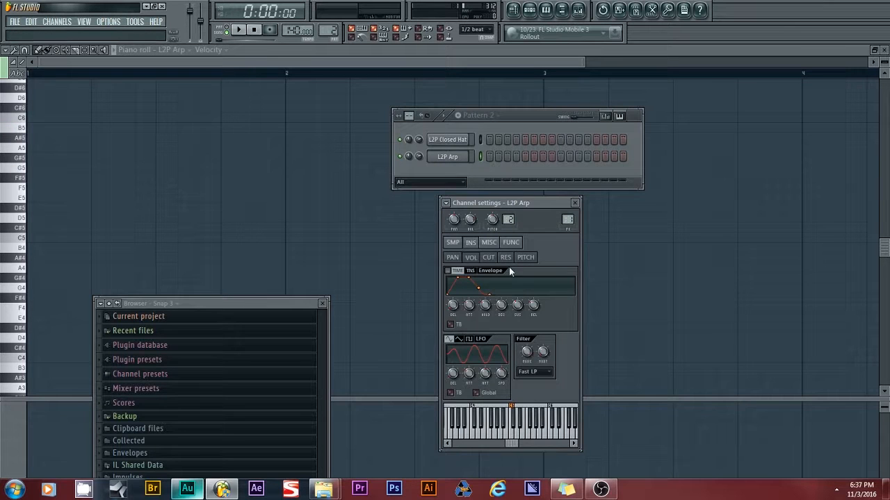
{"action": "left_click", "coordinate": [454, 243]}
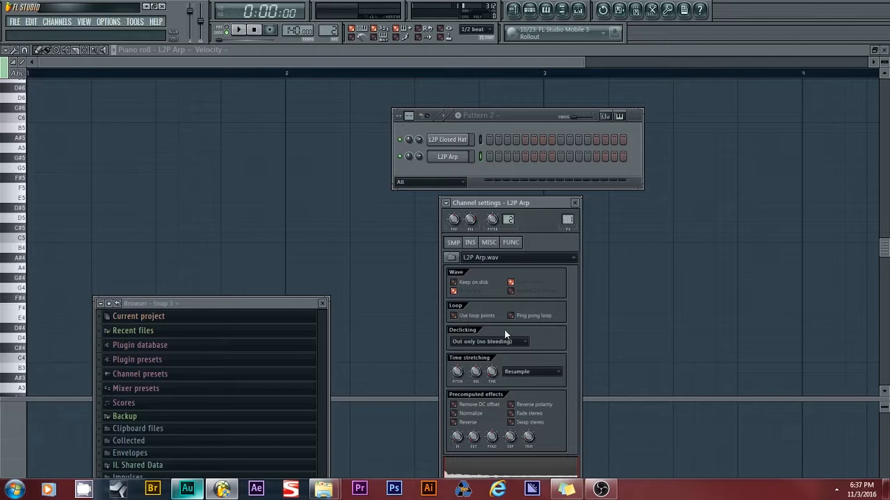
- Close the L2P Arp channel settings and open the L2P Arp channel in the piano roll at the higher octaves
{"action": "left_click_drag", "start_coordinate": [538, 206], "coordinate": [597, 128]}
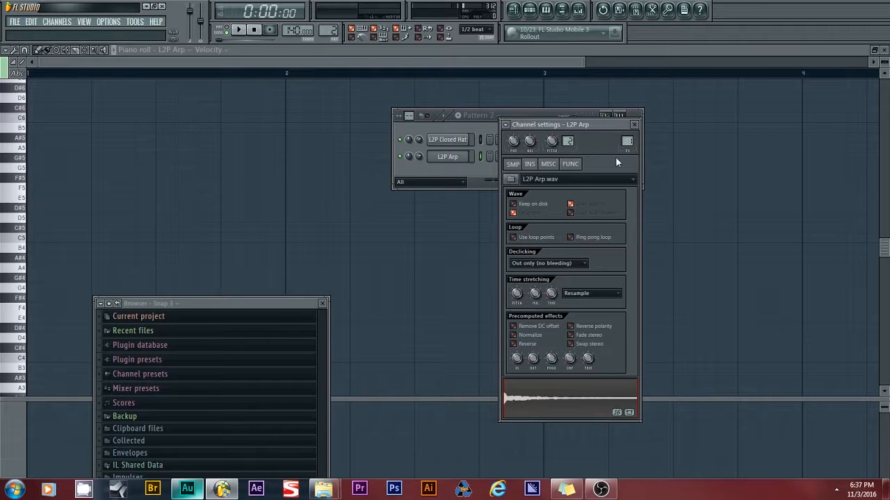
{"action": "left_click", "coordinate": [634, 125]}
{"action": "right_click", "coordinate": [480, 160]}
{"action": "left_click", "coordinate": [486, 157]}
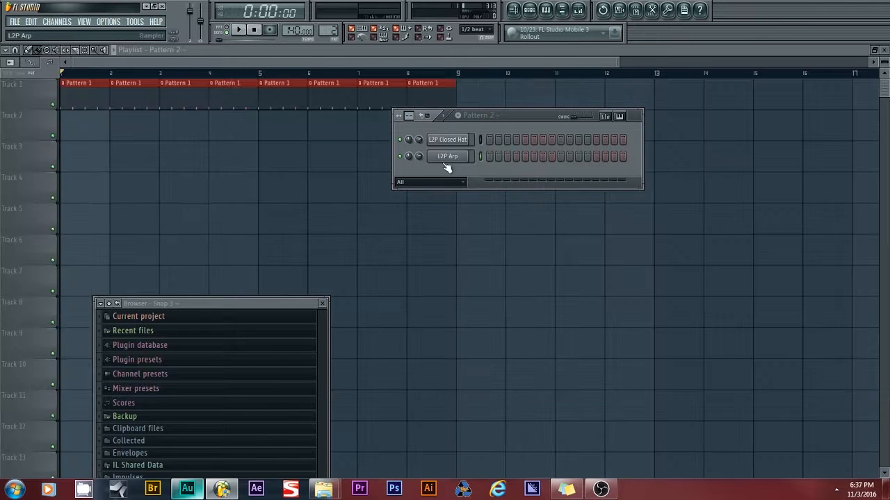
{"action": "right_click", "coordinate": [454, 158]}
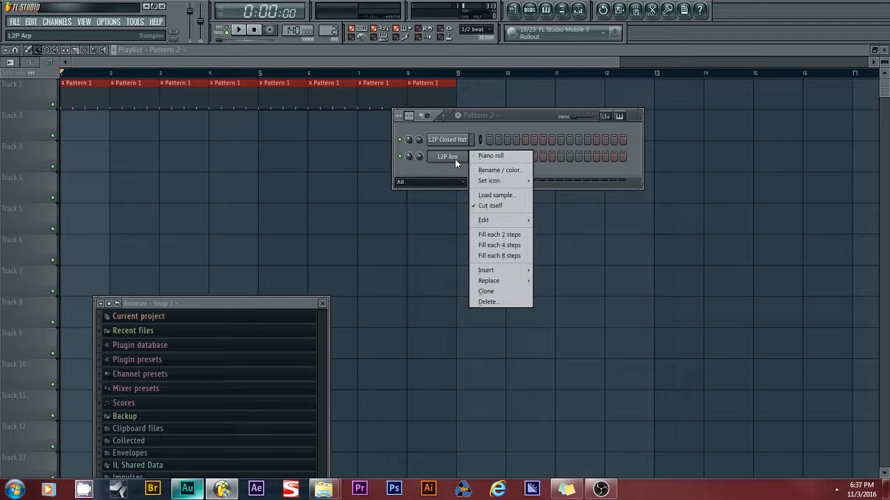
{"action": "left_click", "coordinate": [481, 156]}
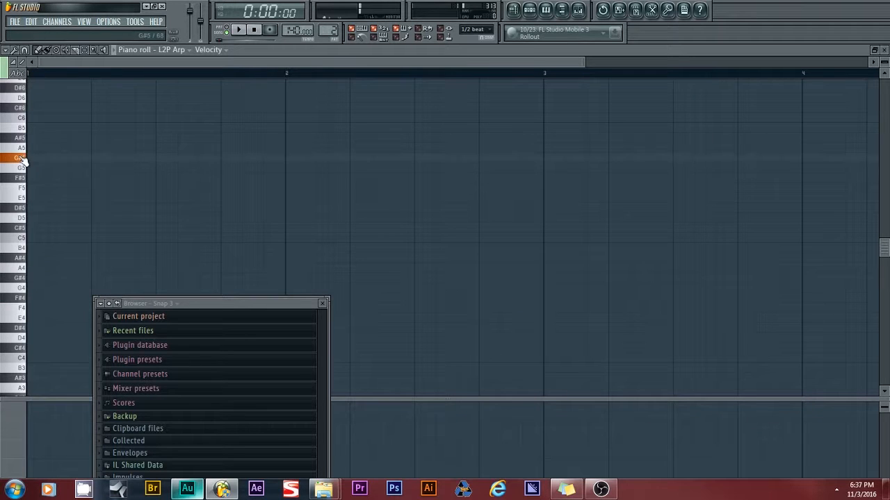
{"action": "scroll", "coordinate": [34, 111], "scroll_direction": "up", "scroll_amount": 4}
{"action": "scroll", "coordinate": [28, 115], "scroll_direction": "up", "scroll_amount": 2}
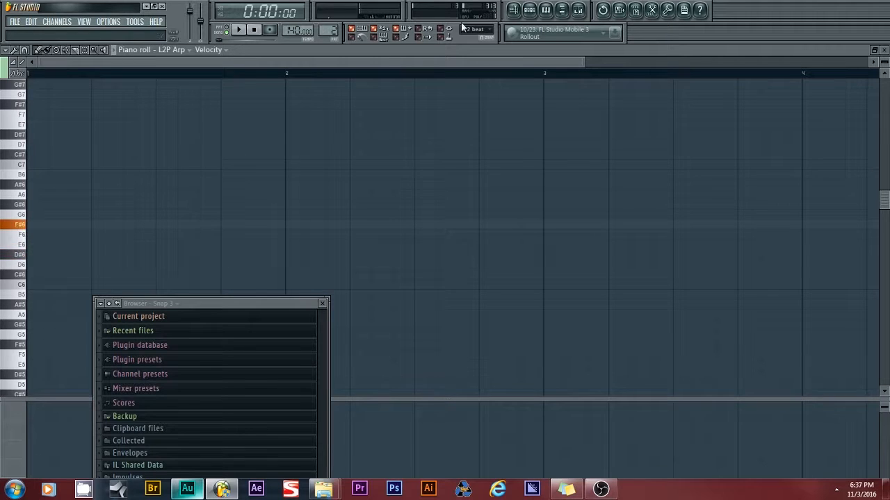
- Turn on Normalize for the L2P Arp sample in its channel settings
{"action": "left_click", "coordinate": [530, 10]}
{"action": "left_click", "coordinate": [447, 156]}
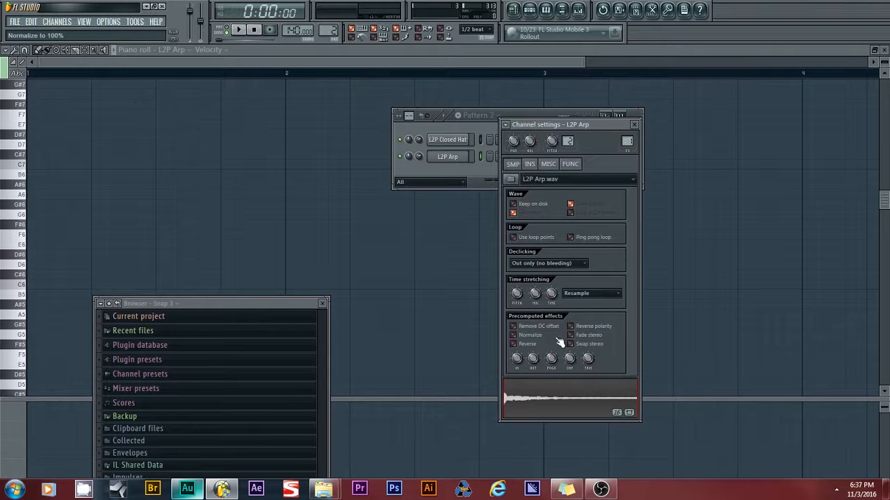
{"action": "left_click", "coordinate": [514, 336]}
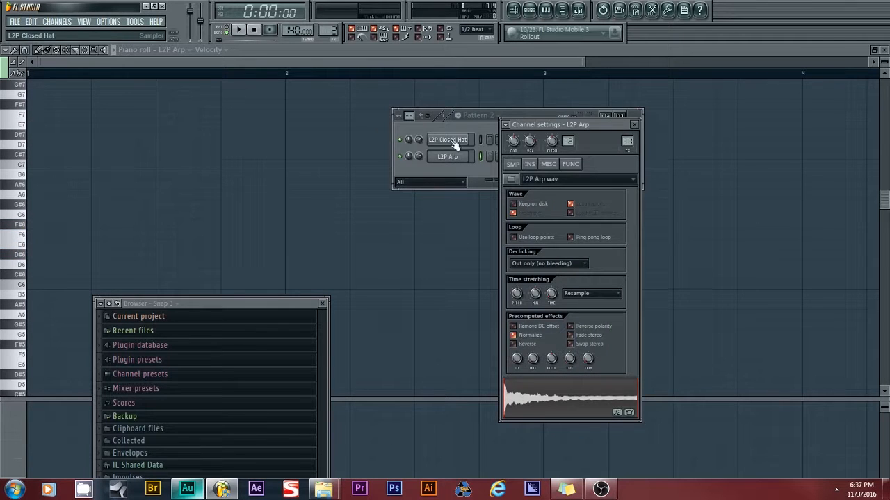
{"action": "left_click", "coordinate": [513, 336]}
{"action": "left_click", "coordinate": [514, 335]}
- Place three short notes in bar 1 of the L2P Arp: G#5 on beat 1, A#5 on beat 2 and G5 on beat 3
{"action": "left_click", "coordinate": [75, 168]}
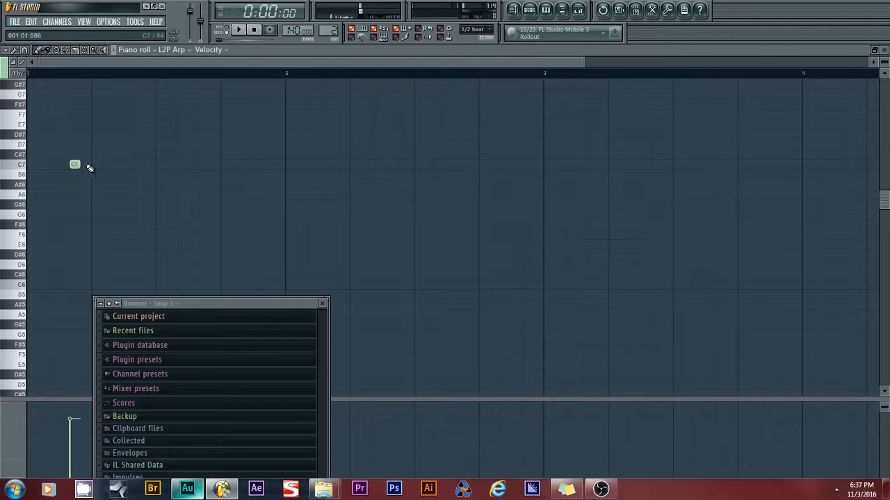
{"action": "left_click_drag", "start_coordinate": [39, 166], "coordinate": [32, 264]}
{"action": "scroll", "coordinate": [31, 217], "scroll_direction": "down", "scroll_amount": 4}
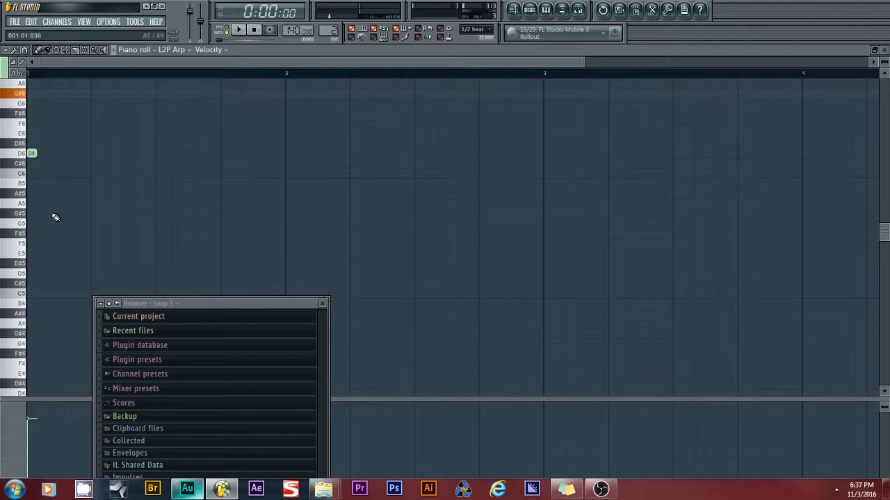
{"action": "left_click_drag", "start_coordinate": [32, 151], "coordinate": [32, 233]}
{"action": "left_click_drag", "start_coordinate": [30, 232], "coordinate": [33, 215]}
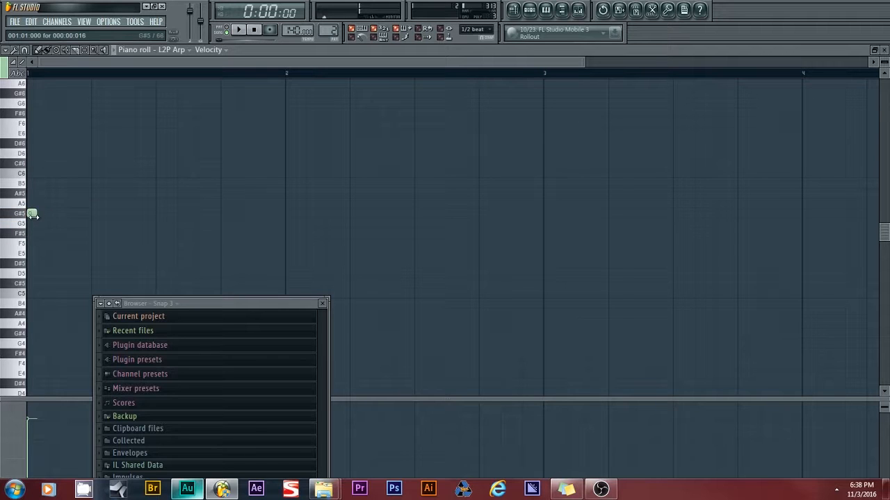
{"action": "left_click", "coordinate": [98, 194]}
{"action": "left_click", "coordinate": [160, 223]}
- Play back the three-note arp in pattern mode and stop it
{"action": "left_click", "coordinate": [240, 31]}
{"action": "left_click", "coordinate": [254, 31]}
{"action": "left_click", "coordinate": [227, 31]}
{"action": "left_click", "coordinate": [242, 30]}
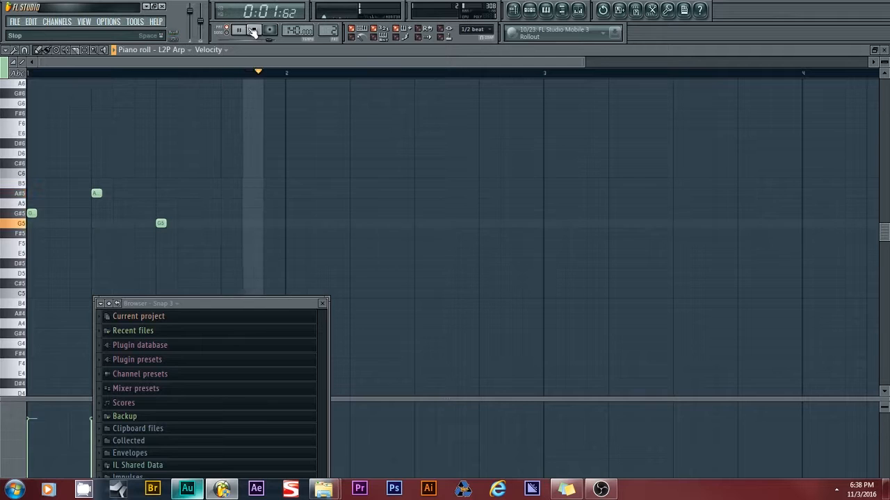
{"action": "left_click", "coordinate": [255, 31]}
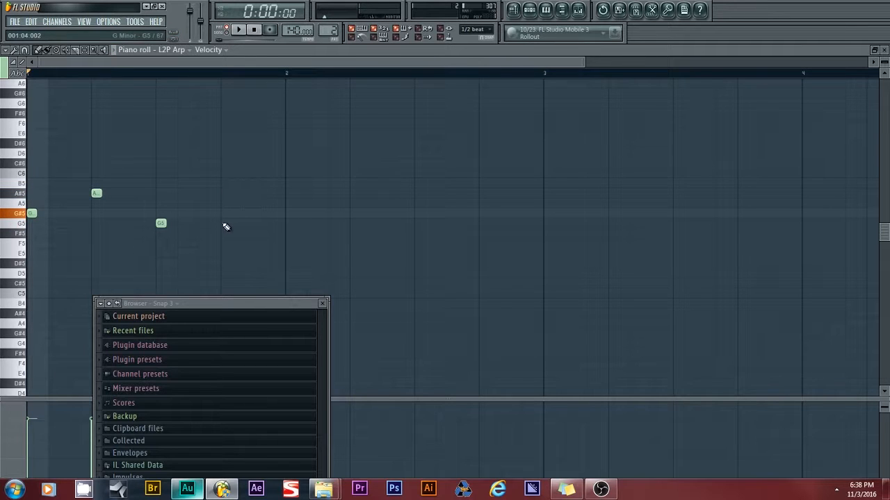
{"action": "left_click", "coordinate": [241, 30]}
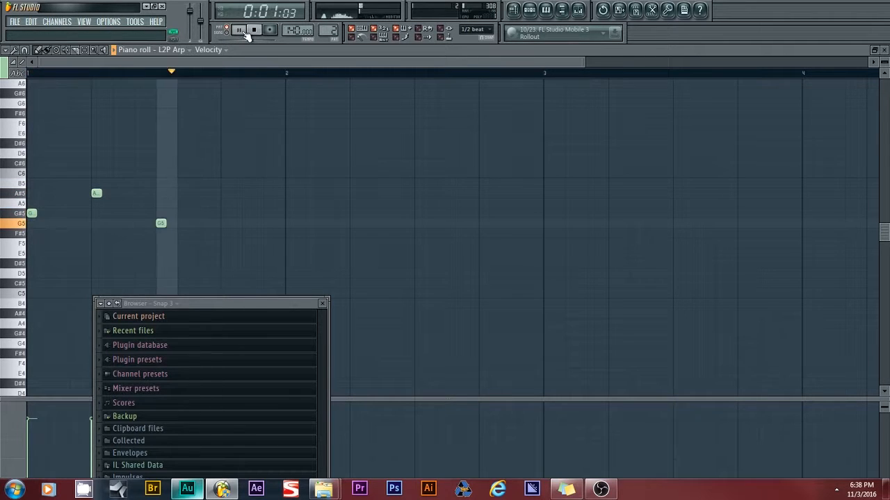
{"action": "left_click", "coordinate": [255, 31]}
- Add a short A5 note on beat 4 of bar 1 and play the pattern
{"action": "left_click", "coordinate": [226, 206]}
{"action": "left_click", "coordinate": [241, 31]}
{"action": "left_click", "coordinate": [254, 30]}
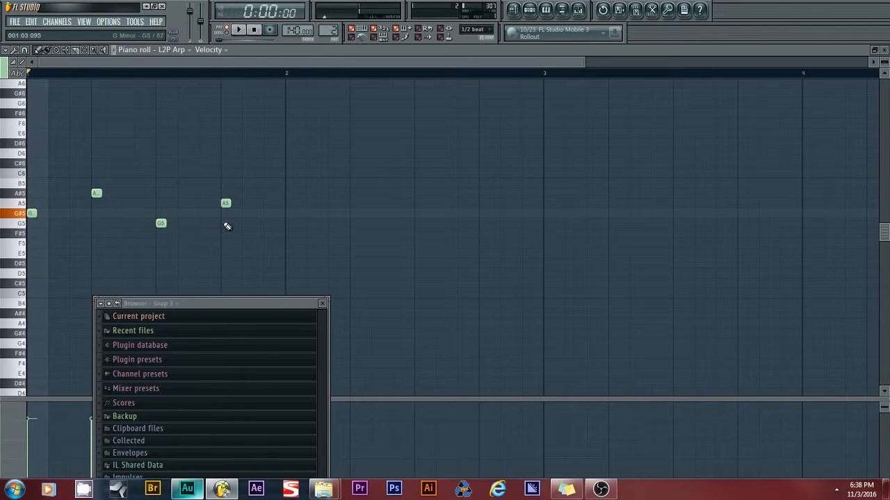
- Duplicate all four arp notes into bar 2 and clear the selection
{"action": "key", "text": "ctrl+a"}
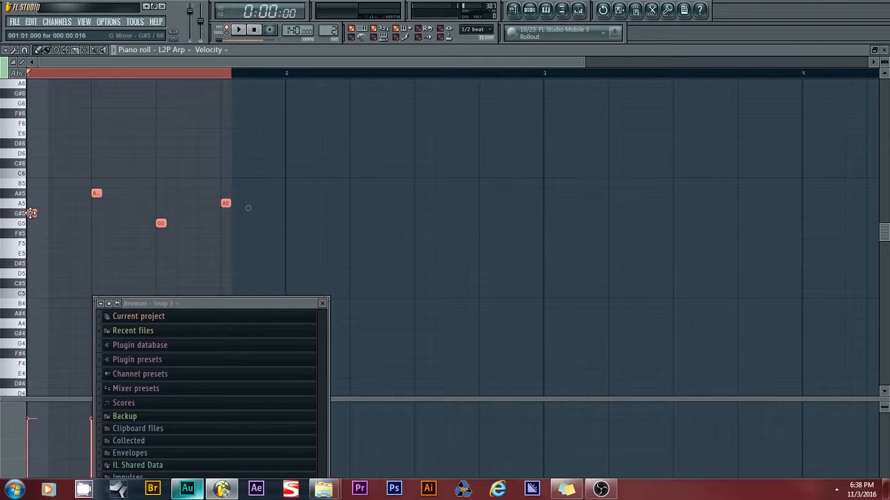
{"action": "left_click_drag", "start_coordinate": [31, 213], "coordinate": [289, 213]}
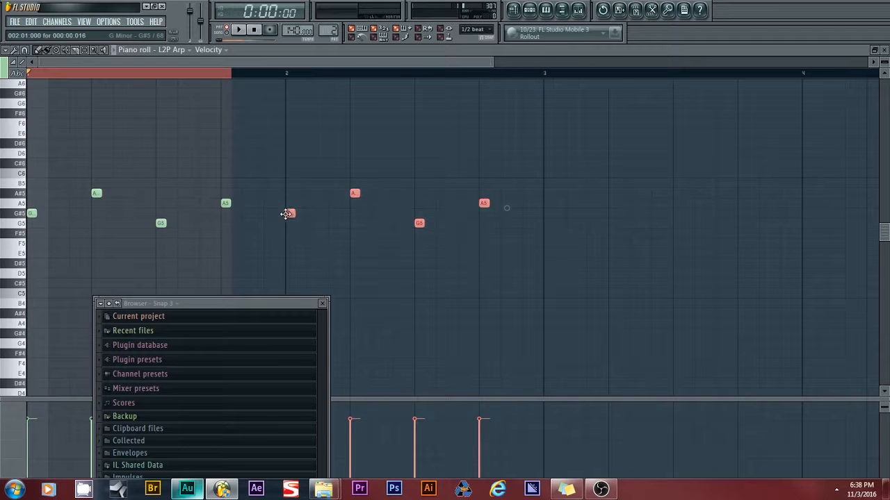
{"action": "left_click", "coordinate": [267, 138], "text": "ctrl"}
{"action": "right_click", "coordinate": [225, 86]}
- Raise the third note of bar 2 to A5 and the fourth to B5, and play the pattern
{"action": "left_click_drag", "start_coordinate": [419, 227], "coordinate": [421, 206]}
{"action": "left_click_drag", "start_coordinate": [483, 207], "coordinate": [484, 188]}
{"action": "left_click", "coordinate": [222, 74]}
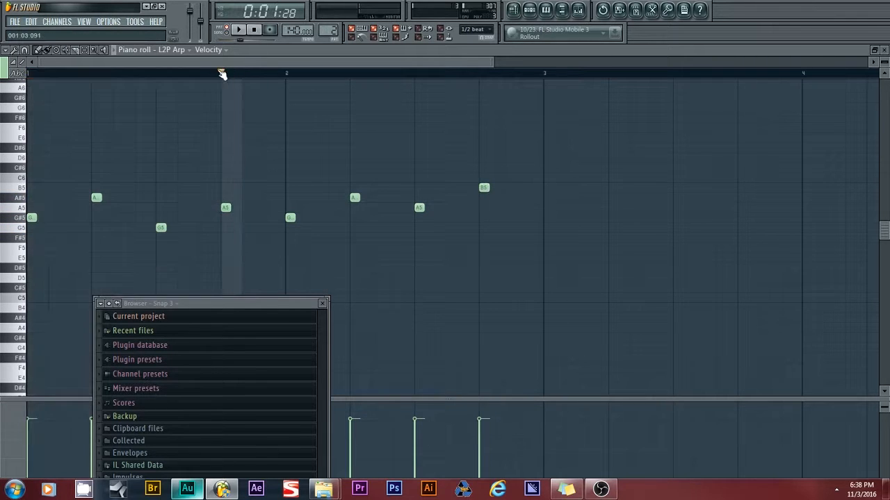
{"action": "left_click", "coordinate": [255, 29]}
{"action": "left_click", "coordinate": [228, 32]}
{"action": "left_click", "coordinate": [239, 31]}
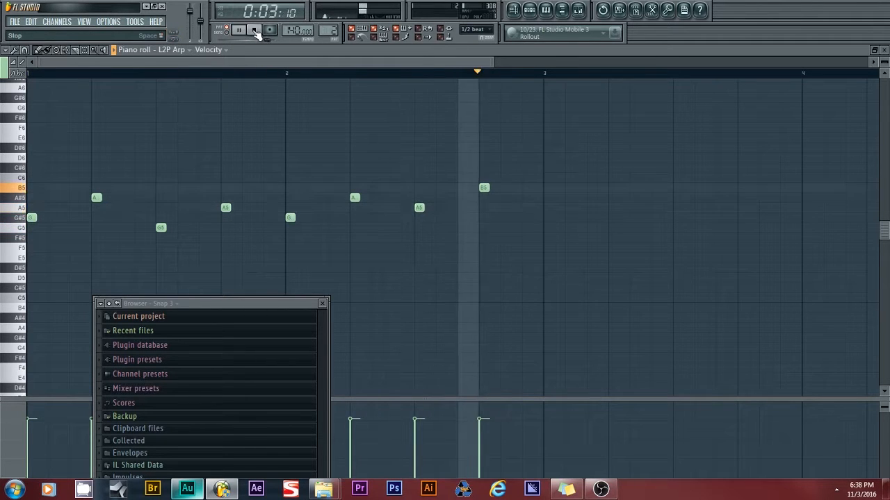
{"action": "left_click", "coordinate": [255, 30]}
- Route the L2P Arp channel to mixer insert 2 and open that insert in the mixer
{"action": "left_click", "coordinate": [513, 11]}
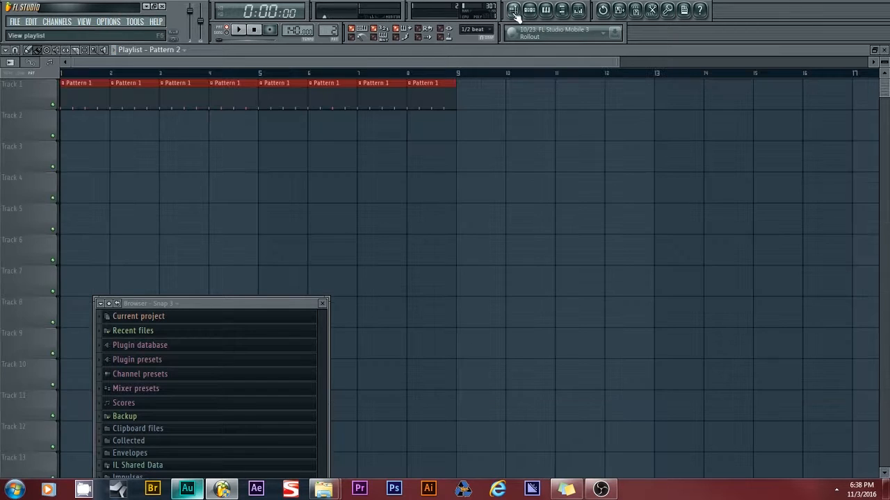
{"action": "left_click", "coordinate": [529, 9]}
{"action": "left_click", "coordinate": [452, 158]}
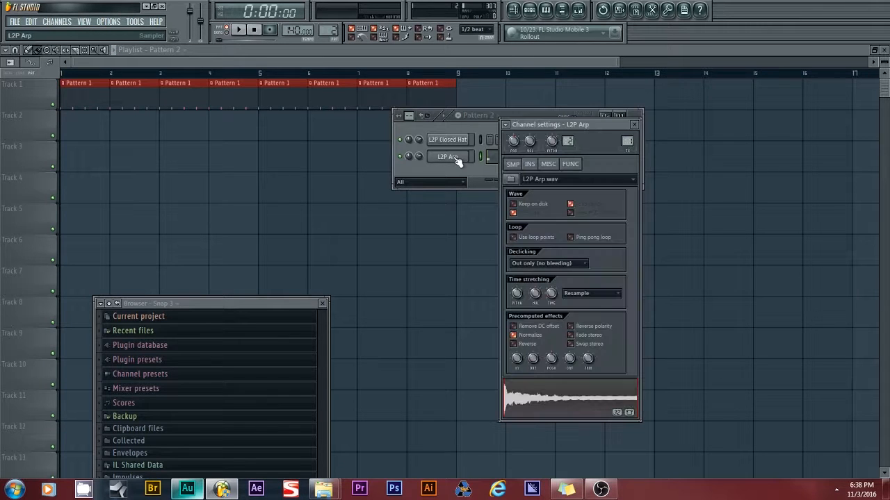
{"action": "left_click_drag", "start_coordinate": [627, 142], "coordinate": [627, 136]}
{"action": "double_click", "coordinate": [630, 142]}
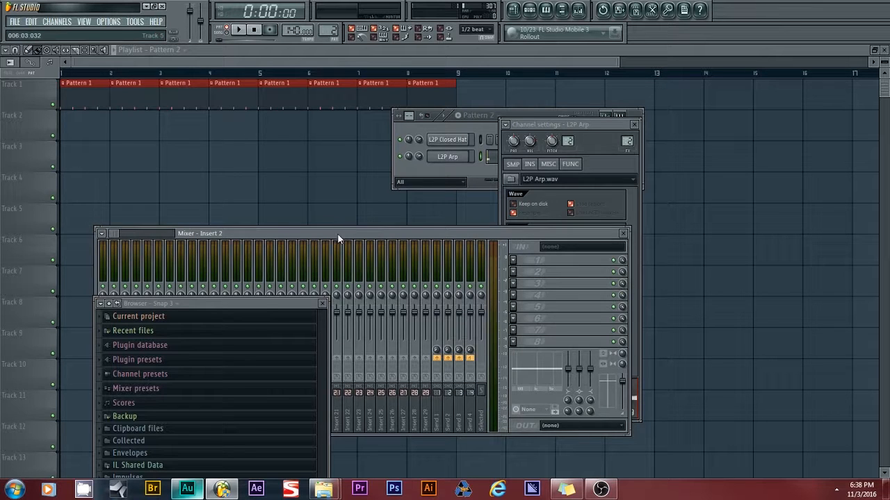
- Load Fruity Free Filter into the first effect slot of mixer insert 2
{"action": "left_click_drag", "start_coordinate": [338, 234], "coordinate": [340, 99]}
{"action": "left_click", "coordinate": [513, 125]}
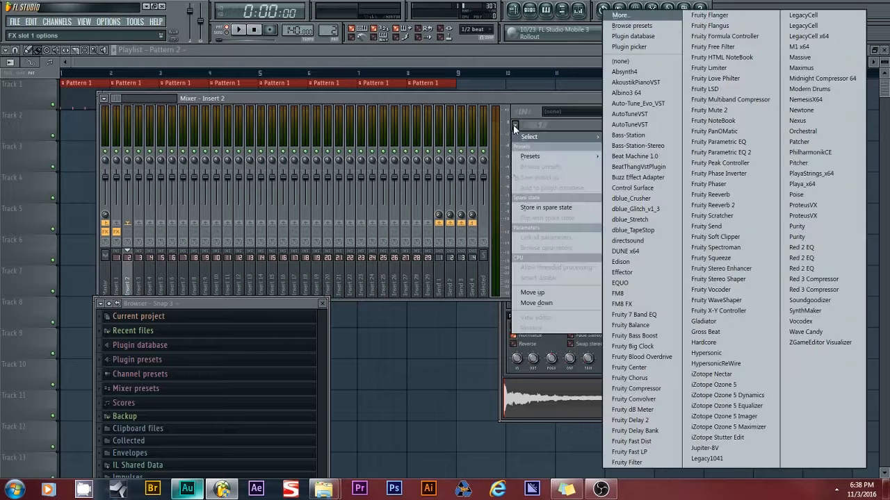
{"action": "left_click", "coordinate": [719, 47]}
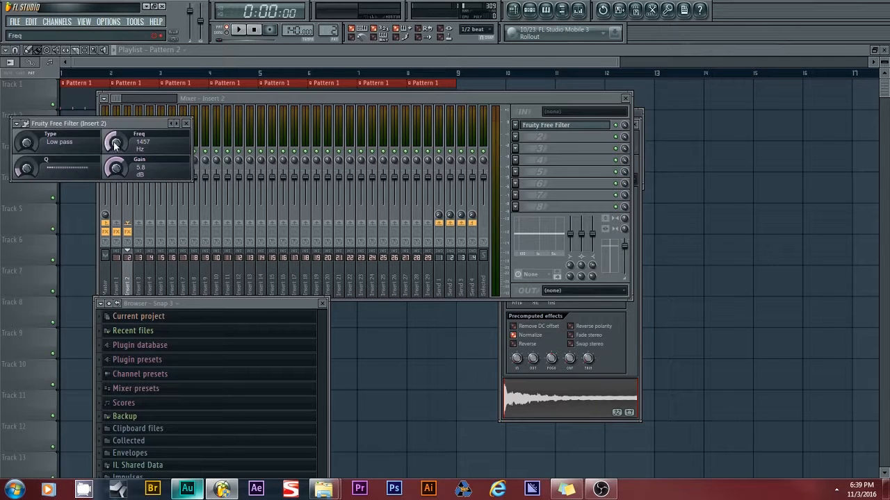
- Set the Fruity Free Filter to Band pass with a frequency of 405 Hz while the pattern plays
{"action": "left_click", "coordinate": [240, 32]}
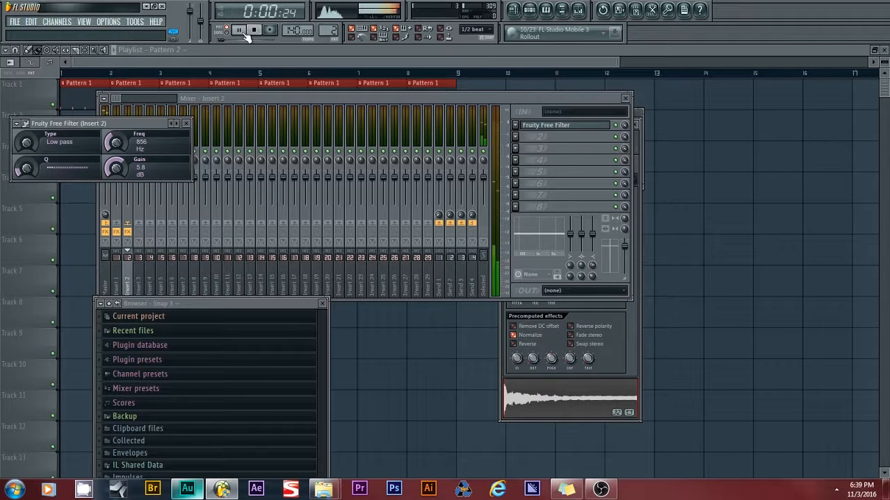
{"action": "scroll", "coordinate": [108, 144], "scroll_direction": "down", "scroll_amount": 5}
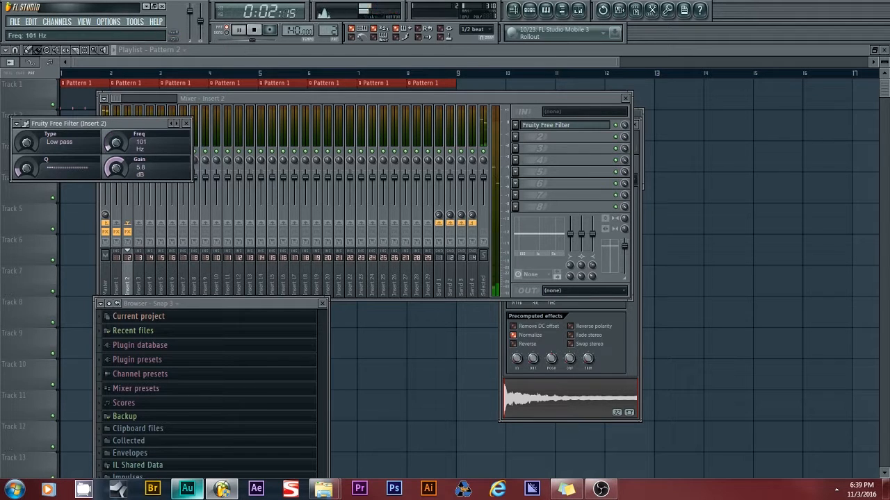
{"action": "scroll", "coordinate": [26, 143], "scroll_direction": "up", "scroll_amount": 1}
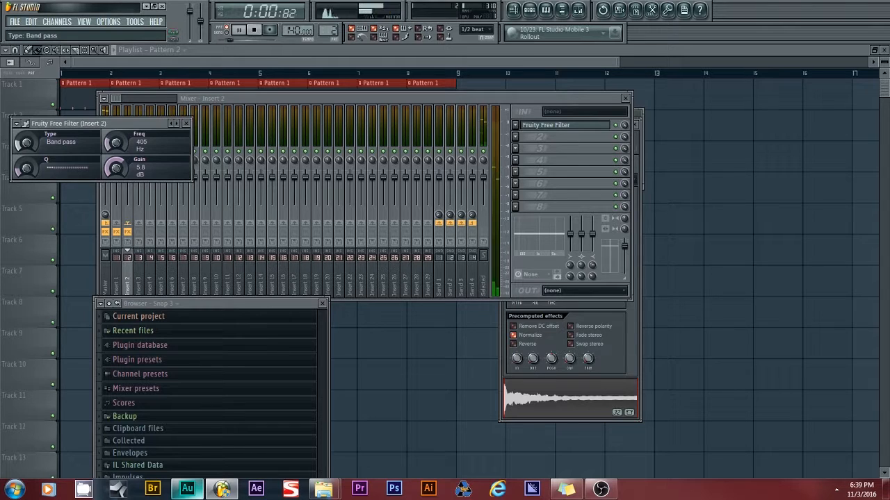
- Lower the L2P Arp channel's volume to about 46% and close the mixer and filter windows
{"action": "left_click", "coordinate": [628, 102]}
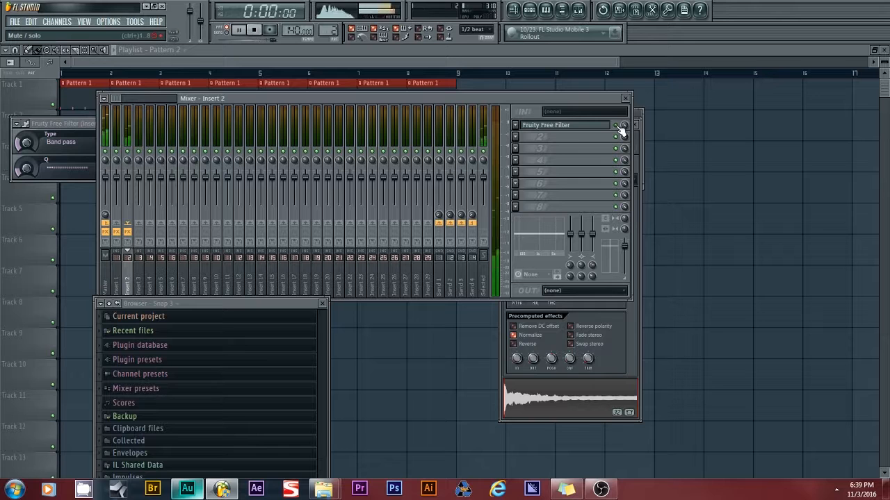
{"action": "left_click", "coordinate": [628, 98]}
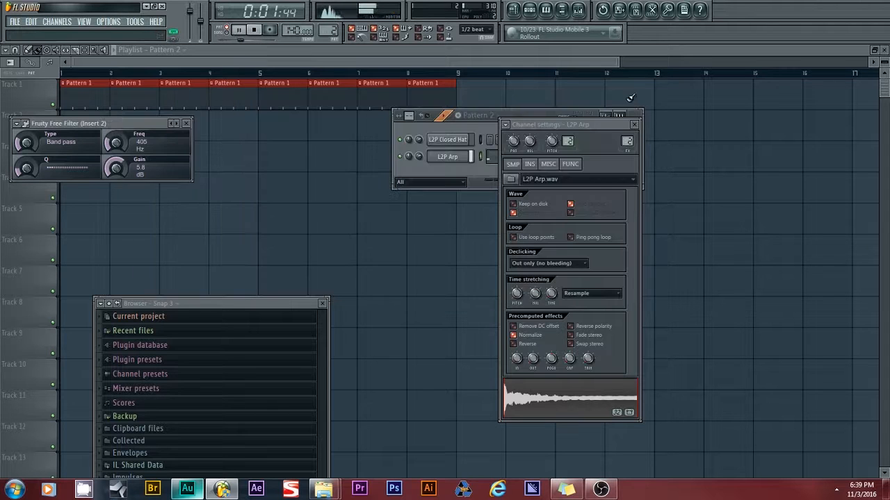
{"action": "left_click", "coordinate": [417, 153]}
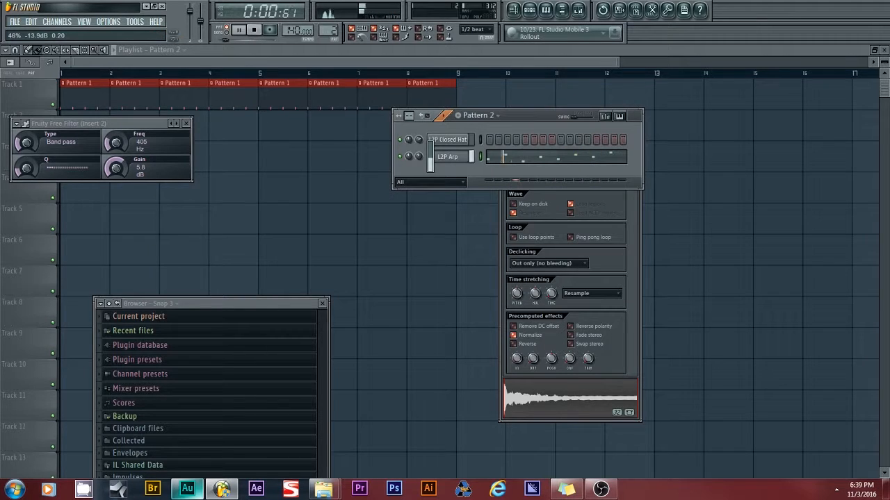
{"action": "left_click", "coordinate": [185, 123]}
- Fill playlist track 2 with Pattern 2 from bar 1 through bar 8 and play the arrangement in song mode
{"action": "left_click_drag", "start_coordinate": [73, 127], "coordinate": [375, 131]}
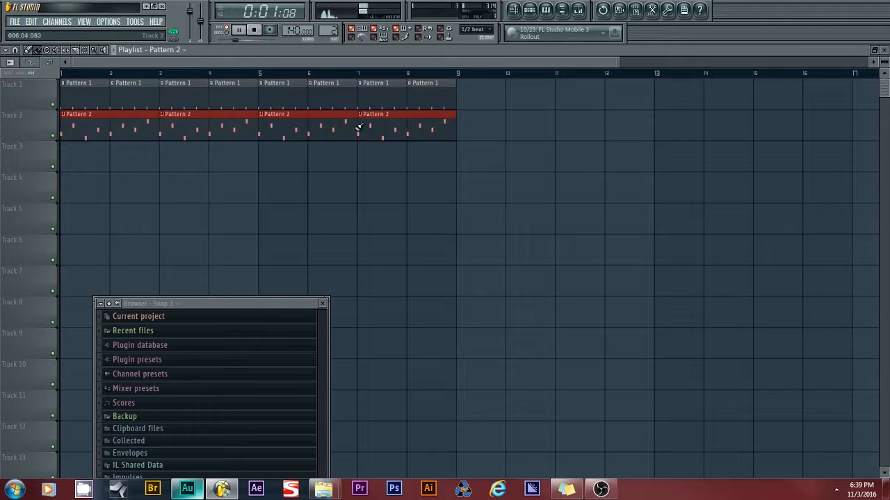
{"action": "left_click", "coordinate": [222, 31]}
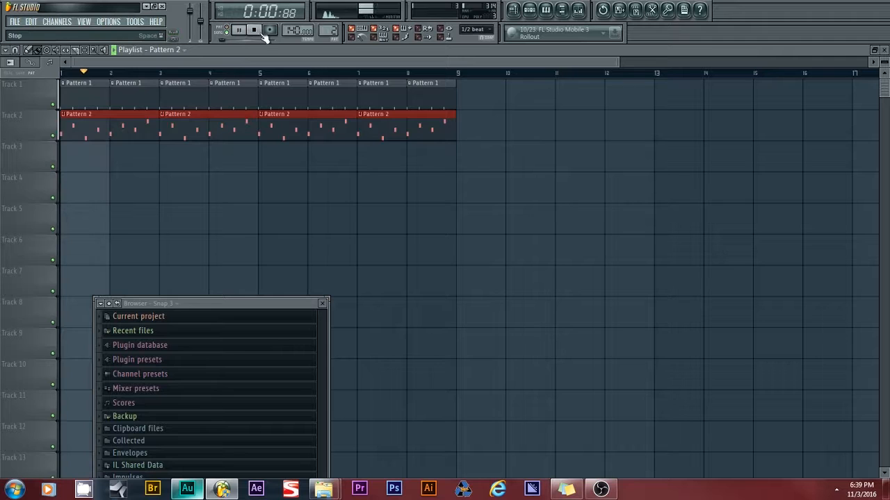
{"action": "left_click", "coordinate": [530, 9]}
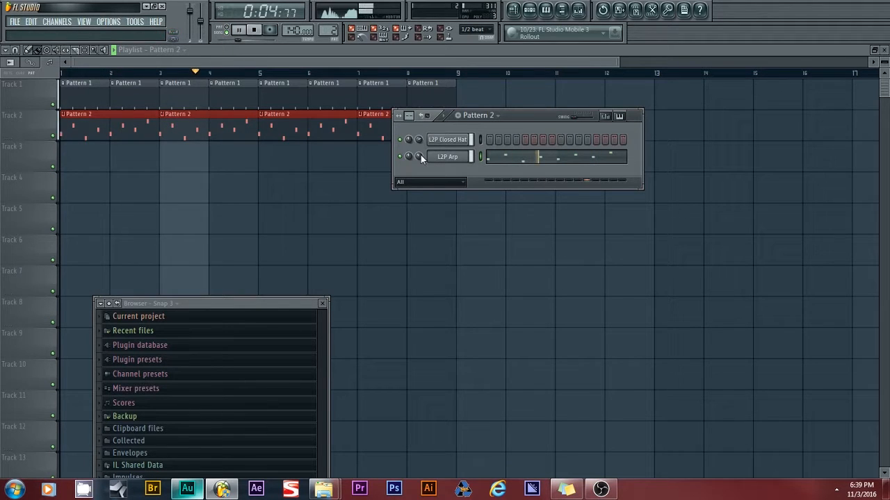
{"action": "left_click", "coordinate": [255, 30]}
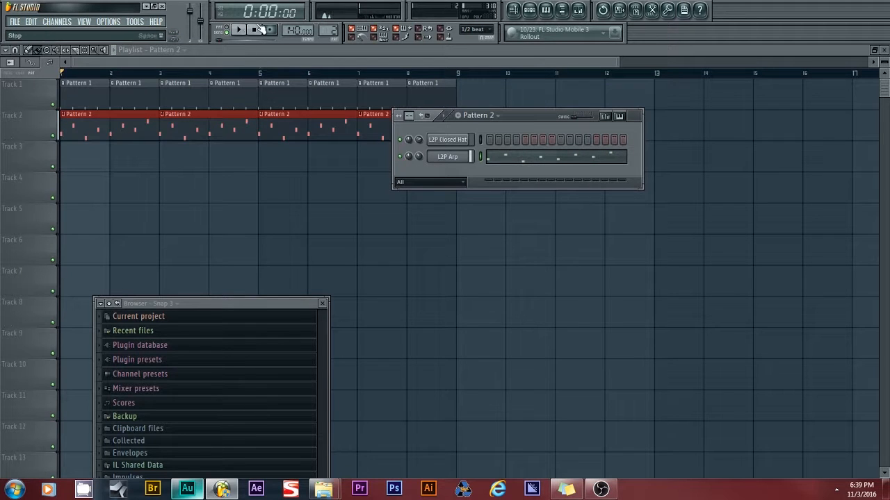
- Switch to Pattern 1 and open the L2P Closed Hat channel in the piano roll
{"action": "left_click_drag", "start_coordinate": [328, 29], "coordinate": [328, 36]}
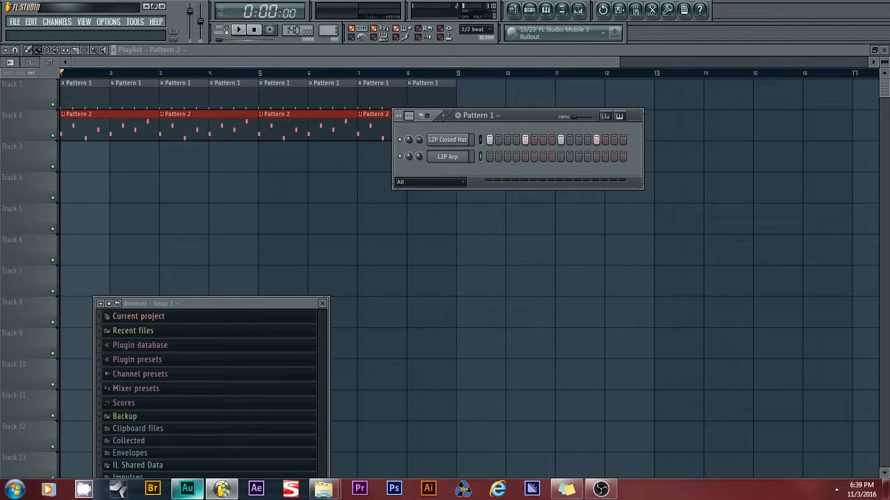
{"action": "right_click", "coordinate": [456, 145]}
{"action": "left_click", "coordinate": [506, 140]}
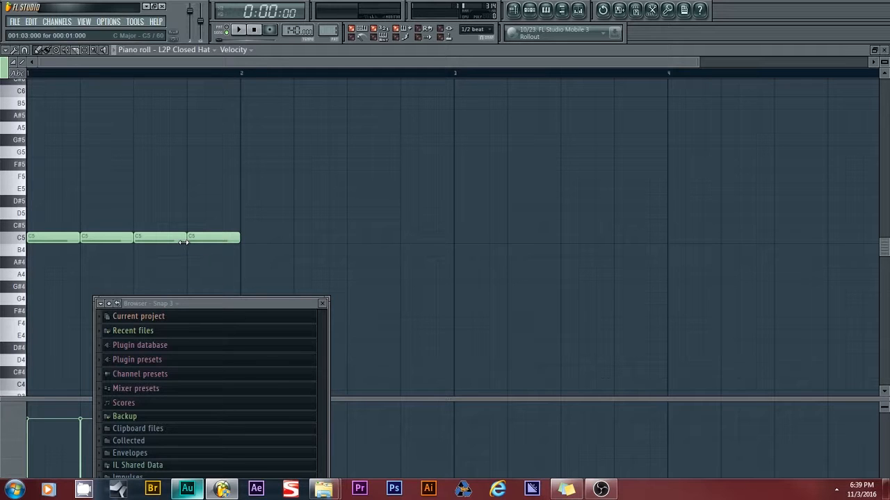
- Shorten the four C5 closed hat notes to leave gaps, and duplicate them to fill bars 1 through 4
{"action": "key", "text": "ctrl+a"}
{"action": "left_click_drag", "start_coordinate": [238, 238], "coordinate": [219, 240]}
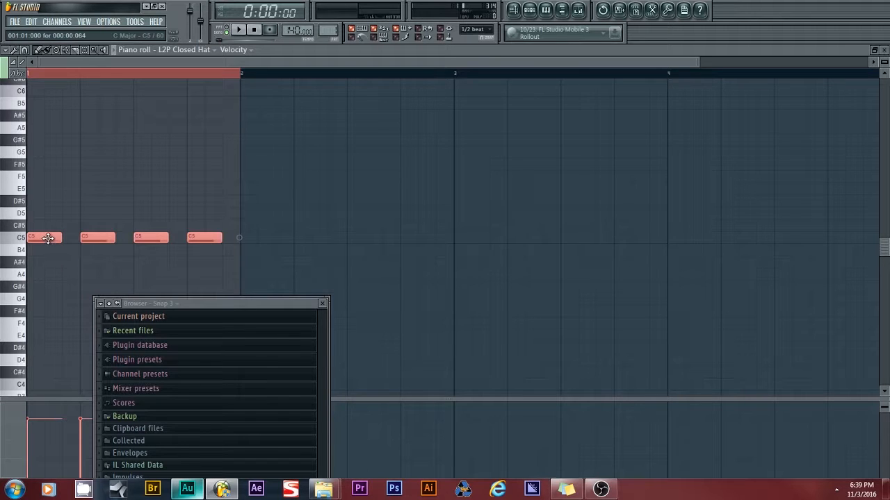
{"action": "left_click_drag", "start_coordinate": [47, 239], "coordinate": [255, 243]}
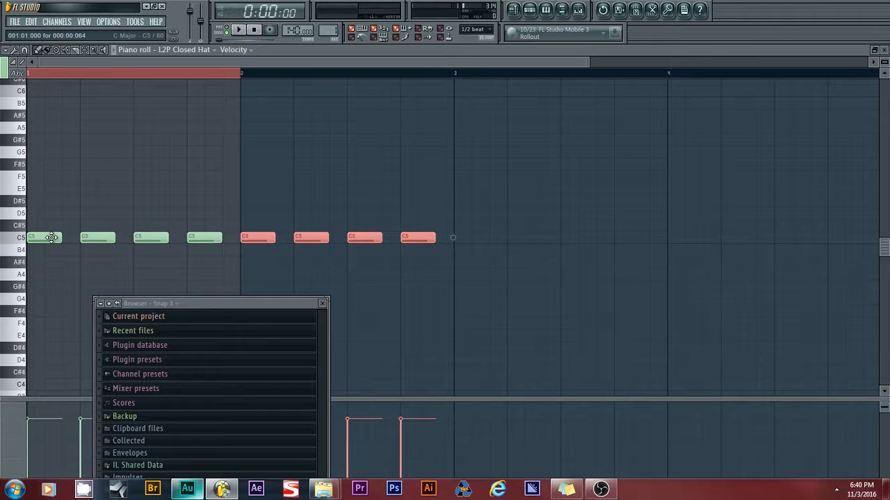
{"action": "key", "text": "ctrl+a"}
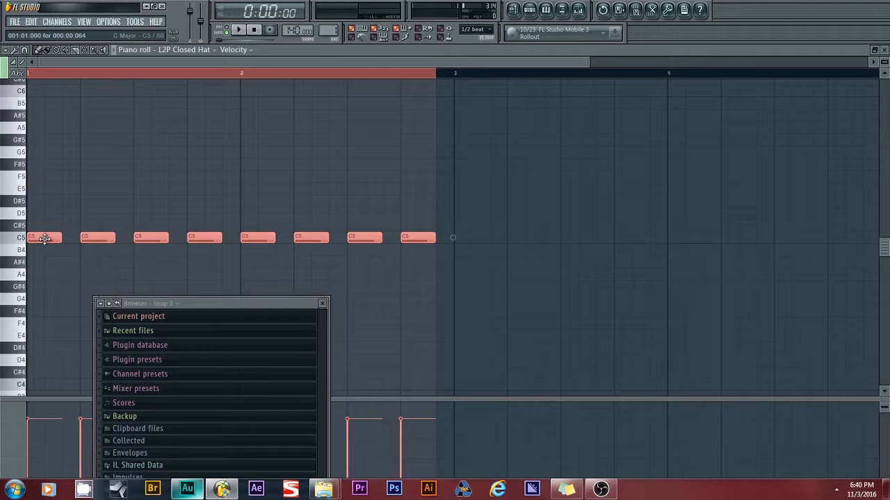
{"action": "left_click_drag", "start_coordinate": [44, 238], "coordinate": [467, 251]}
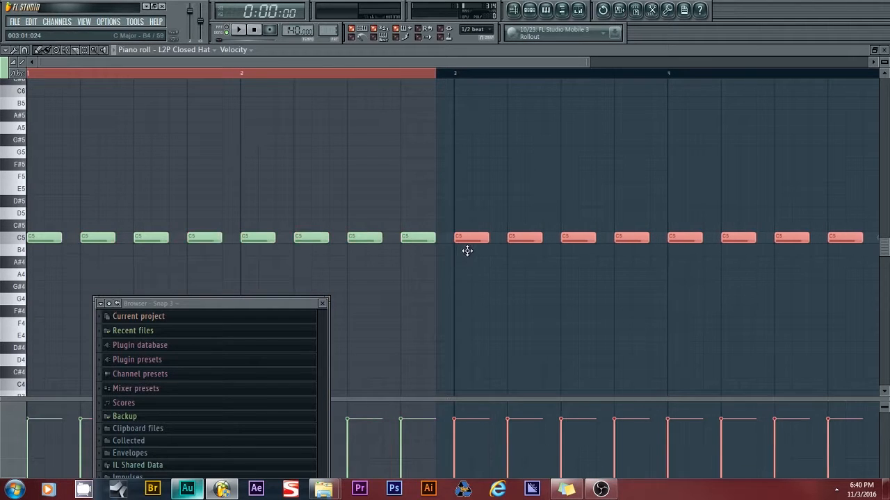
{"action": "double_click", "coordinate": [417, 74]}
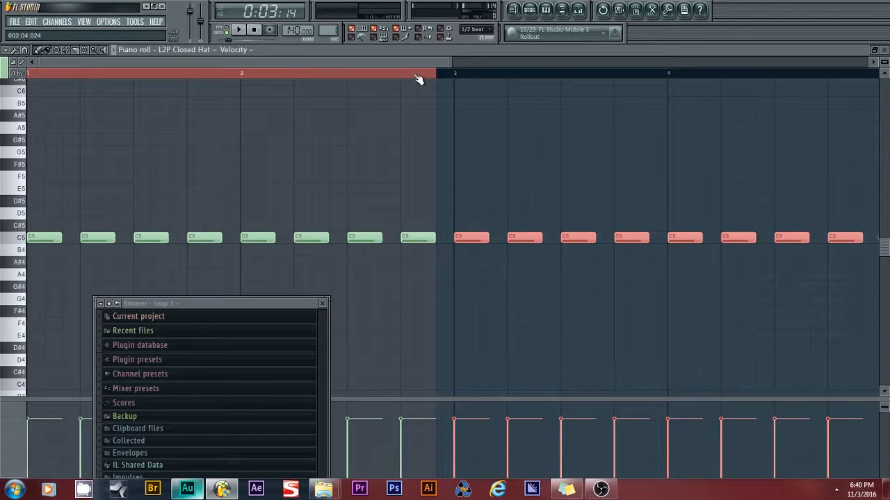
- Clear the Pattern 1 clips from playlist track 1 and place two four-bar Pattern 1 clips at bars 1 and 5
{"action": "left_click", "coordinate": [514, 10]}
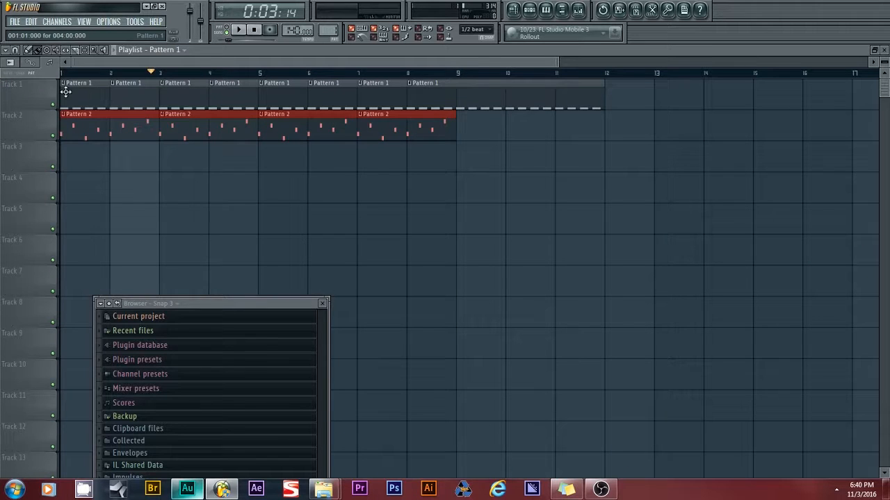
{"action": "left_click_drag", "start_coordinate": [68, 91], "coordinate": [554, 102]}
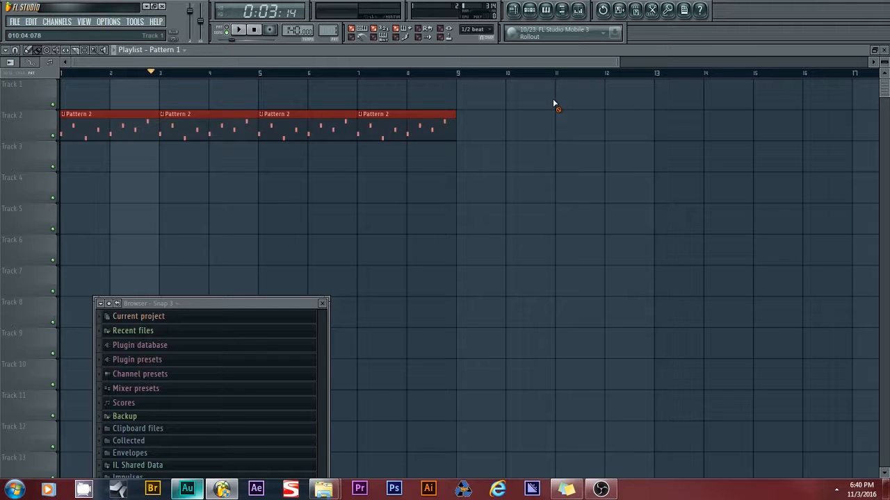
{"action": "left_click", "coordinate": [72, 94]}
{"action": "left_click", "coordinate": [291, 95]}
{"action": "right_click", "coordinate": [244, 88]}
{"action": "right_click", "coordinate": [299, 90]}
{"action": "left_click", "coordinate": [77, 102]}
{"action": "left_click", "coordinate": [351, 104]}
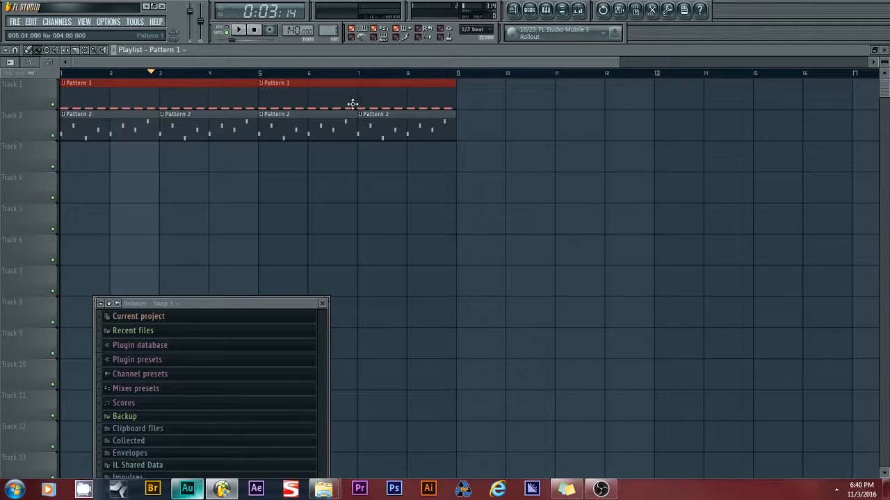
- Close the Browser and arpeggiate the second closed hat note of bar 1 into a six-hit roll with a time multiplier of 0.500
{"action": "left_click", "coordinate": [529, 9]}
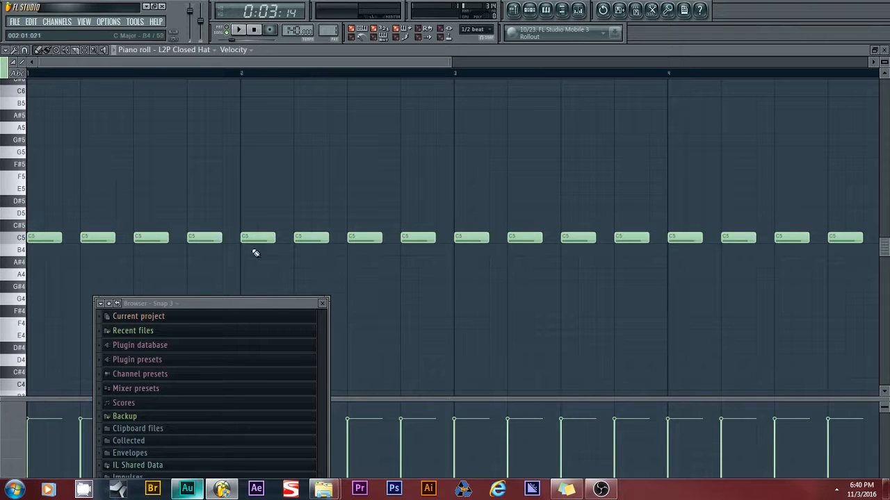
{"action": "left_click", "coordinate": [323, 304]}
{"action": "left_click_drag", "start_coordinate": [101, 208], "coordinate": [237, 239]}
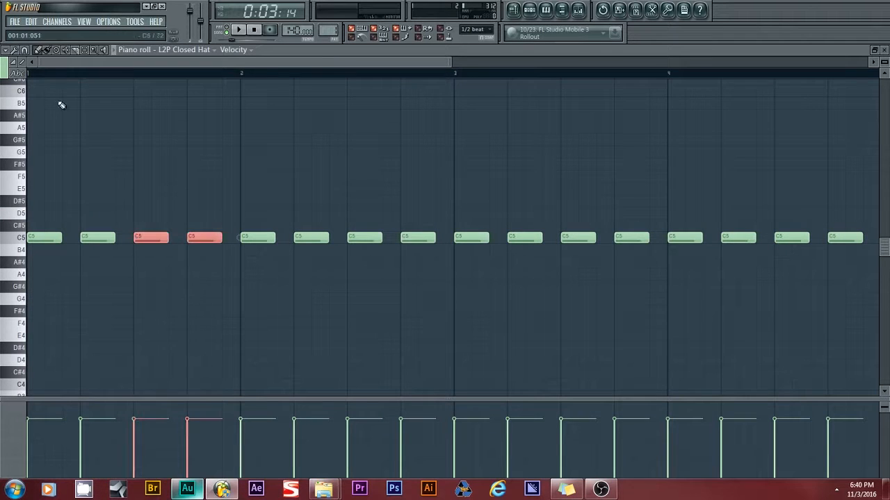
{"action": "left_click", "coordinate": [86, 51]}
{"action": "left_click_drag", "start_coordinate": [100, 146], "coordinate": [91, 280]}
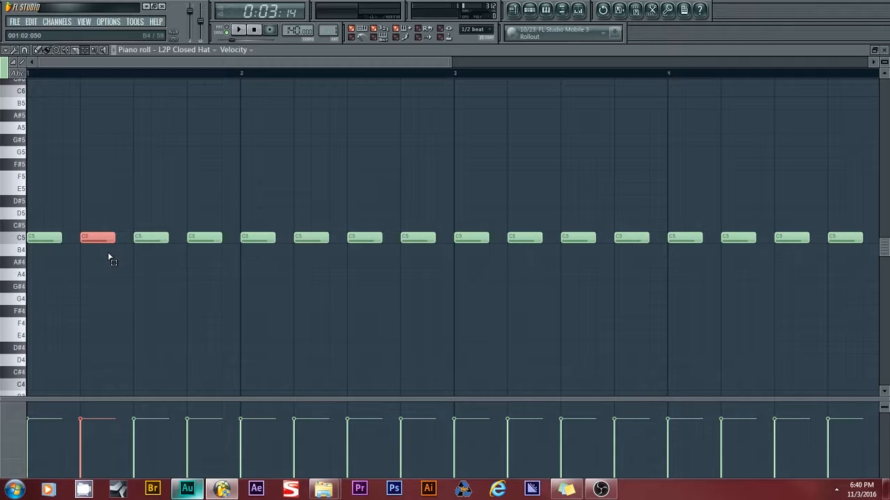
{"action": "key", "text": "alt+a"}
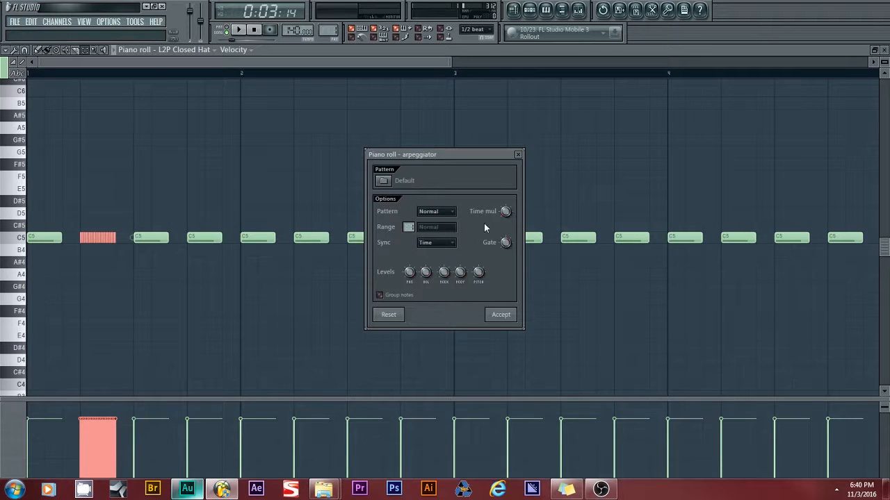
{"action": "left_click", "coordinate": [518, 155]}
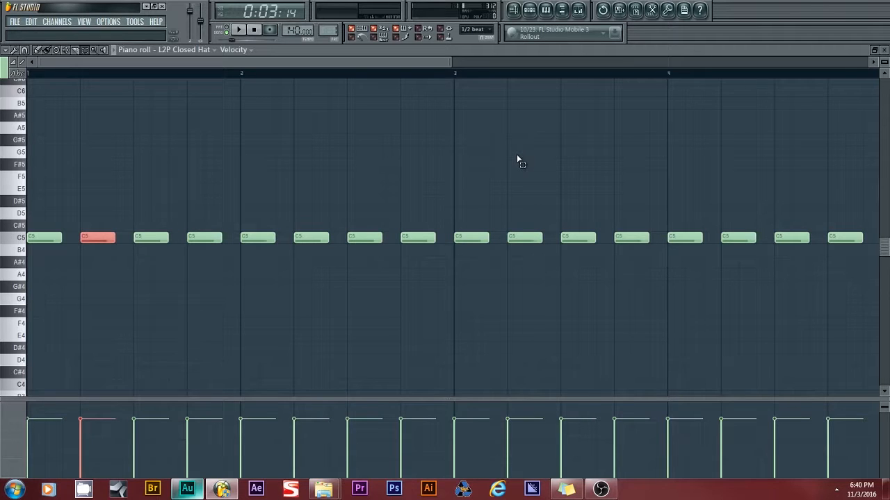
{"action": "key", "text": "alt+a"}
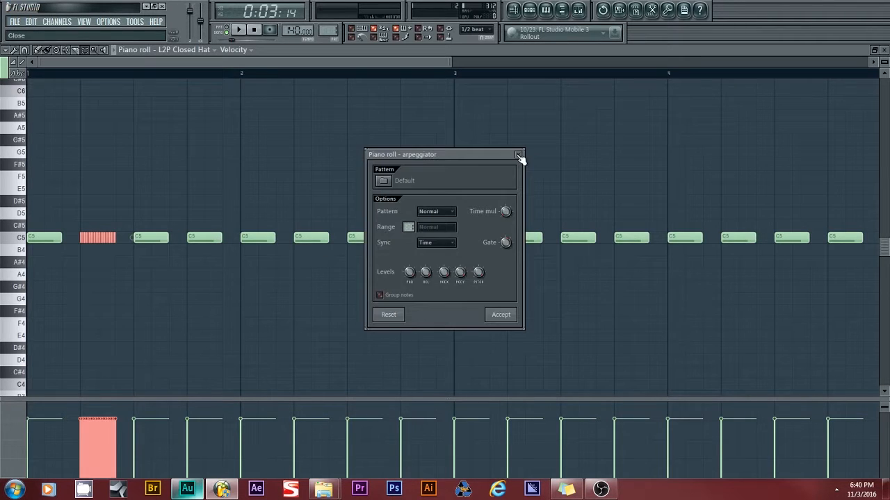
{"action": "mouse_move", "coordinate": [505, 213]}
{"action": "left_mouse_down"}
{"action": "mouse_move", "coordinate": [505, 177]}
{"action": "mouse_move", "coordinate": [505, 221]}
{"action": "left_mouse_up"}
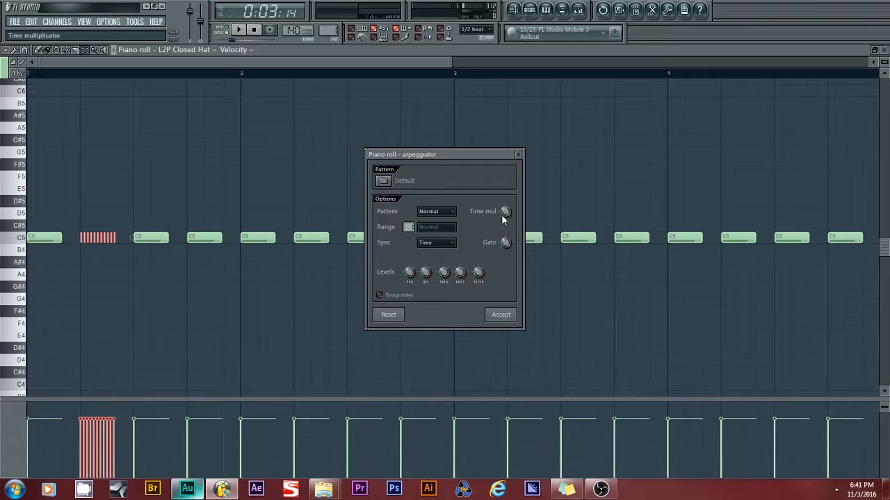
{"action": "mouse_move", "coordinate": [506, 211]}
{"action": "left_mouse_down"}
{"action": "mouse_move", "coordinate": [505, 191]}
{"action": "mouse_move", "coordinate": [506, 225]}
{"action": "left_mouse_up"}
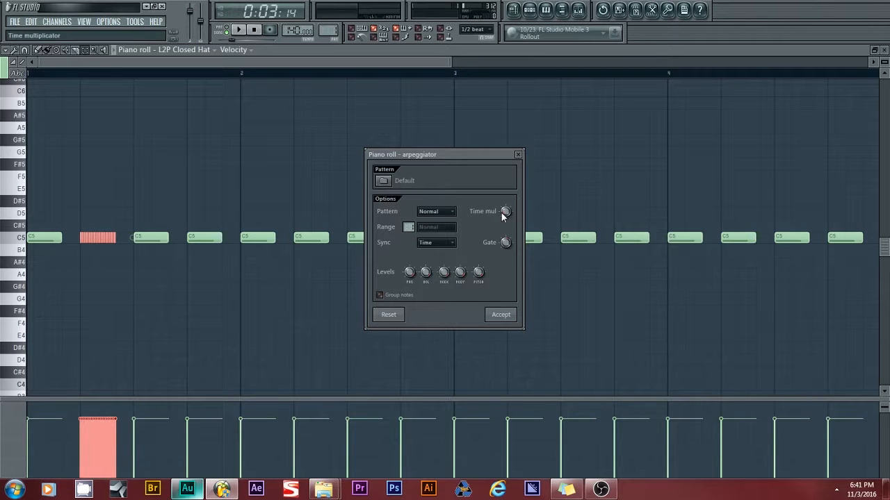
{"action": "mouse_move", "coordinate": [505, 211]}
{"action": "left_mouse_down"}
{"action": "mouse_move", "coordinate": [505, 219]}
{"action": "mouse_move", "coordinate": [506, 210]}
{"action": "left_mouse_up"}
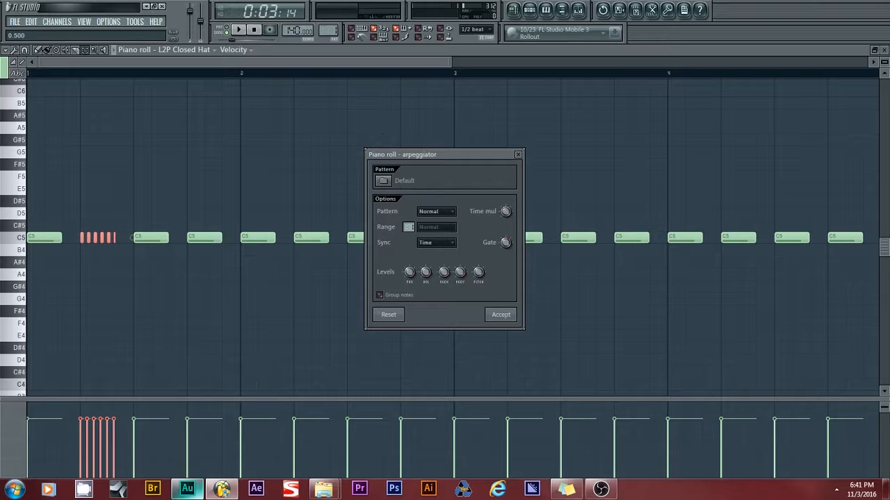
{"action": "left_click", "coordinate": [500, 317]}
- Play the beat from the start to hear the hat roll in bar 1, and stop playback
{"action": "left_click", "coordinate": [239, 30]}
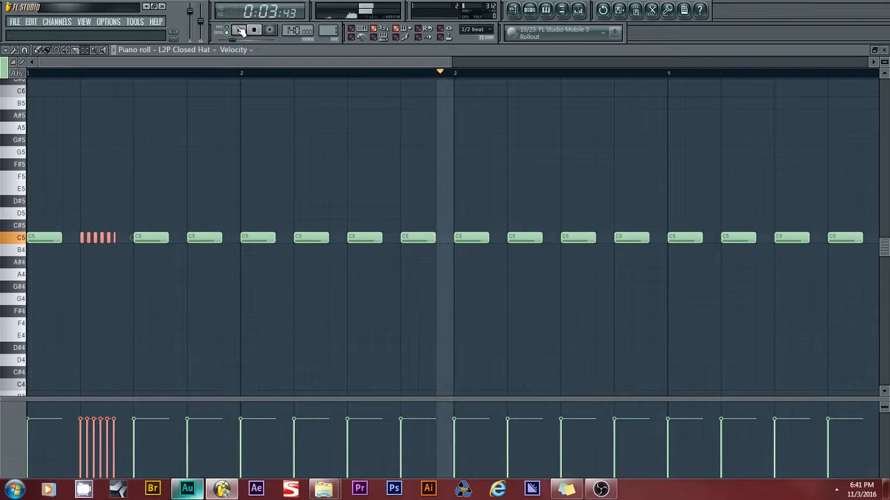
{"action": "left_click", "coordinate": [255, 31]}
{"action": "left_click", "coordinate": [245, 31]}
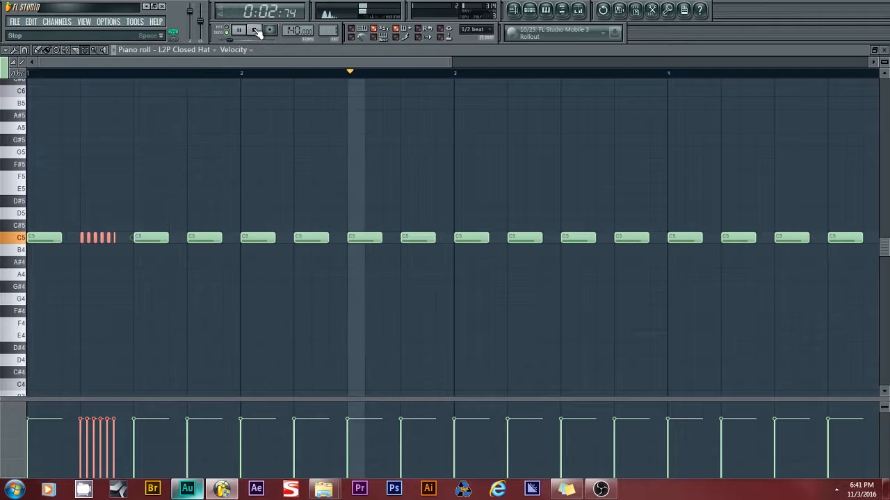
{"action": "left_click", "coordinate": [255, 31]}
- Chop the last closed hat note of bar 2 into three notes with the chopper and play it back
{"action": "left_click_drag", "start_coordinate": [408, 187], "coordinate": [423, 300]}
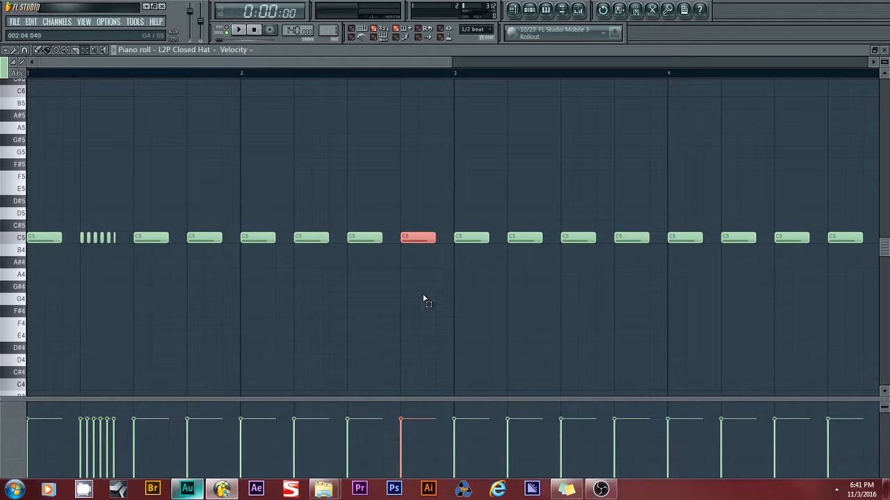
{"action": "key", "text": "alt+u"}
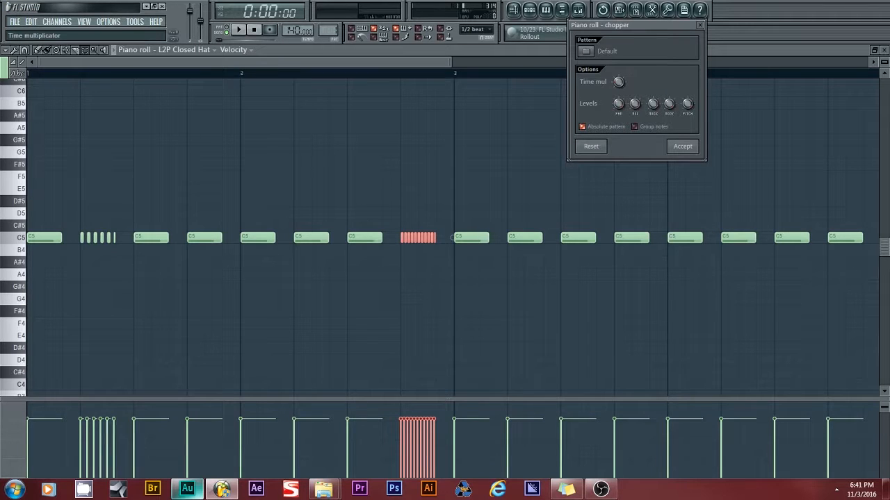
{"action": "left_click_drag", "start_coordinate": [619, 81], "coordinate": [619, 73]}
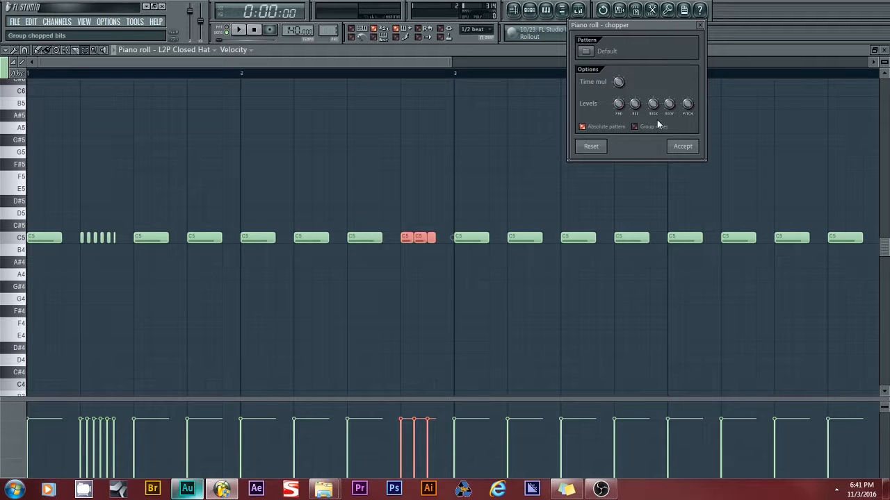
{"action": "left_click", "coordinate": [682, 147]}
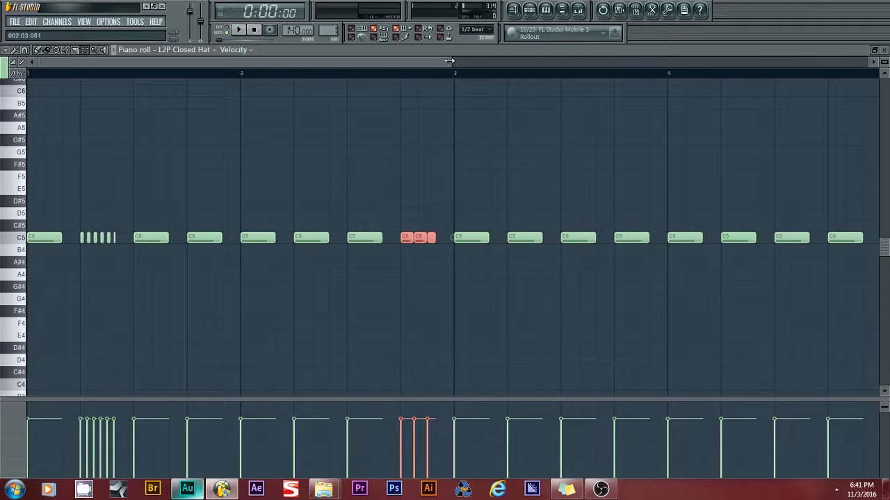
{"action": "key", "text": "space"}
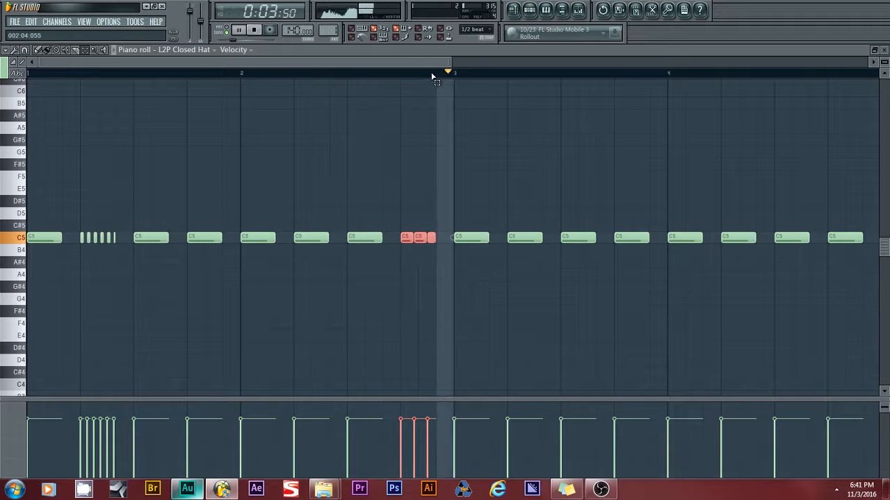
{"action": "key", "text": "space"}
- Chop the second closed hat note of bar 3 into a very dense, fast roll and play it back
{"action": "left_click_drag", "start_coordinate": [417, 66], "coordinate": [456, 66]}
{"action": "left_click_drag", "start_coordinate": [456, 183], "coordinate": [449, 292]}
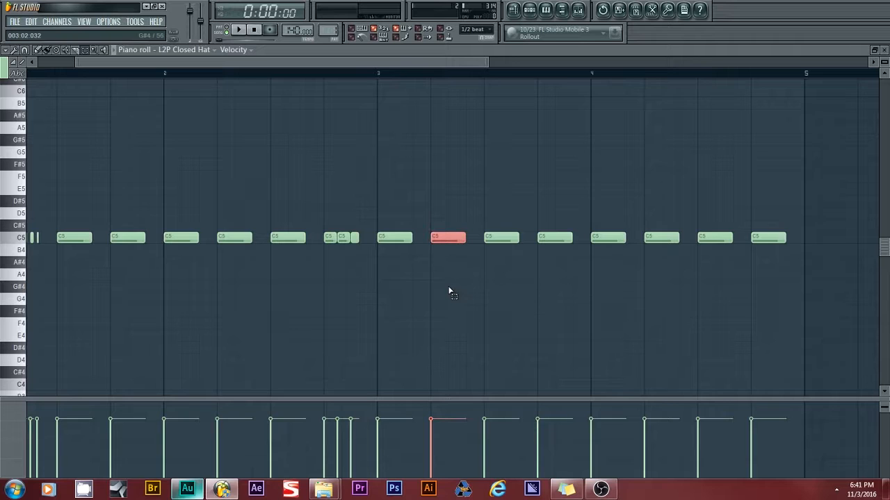
{"action": "key", "text": "ctrl+u"}
{"action": "left_click_drag", "start_coordinate": [619, 82], "coordinate": [619, 122]}
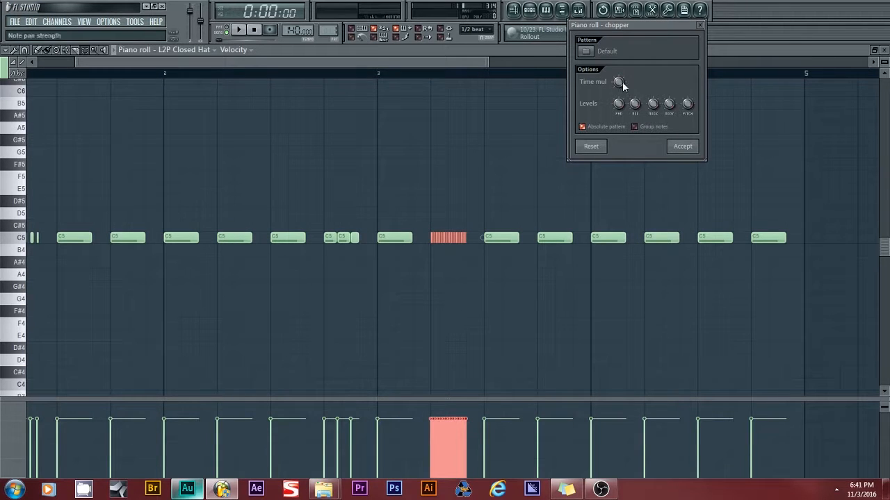
{"action": "left_click", "coordinate": [691, 147]}
{"action": "key", "text": "space"}
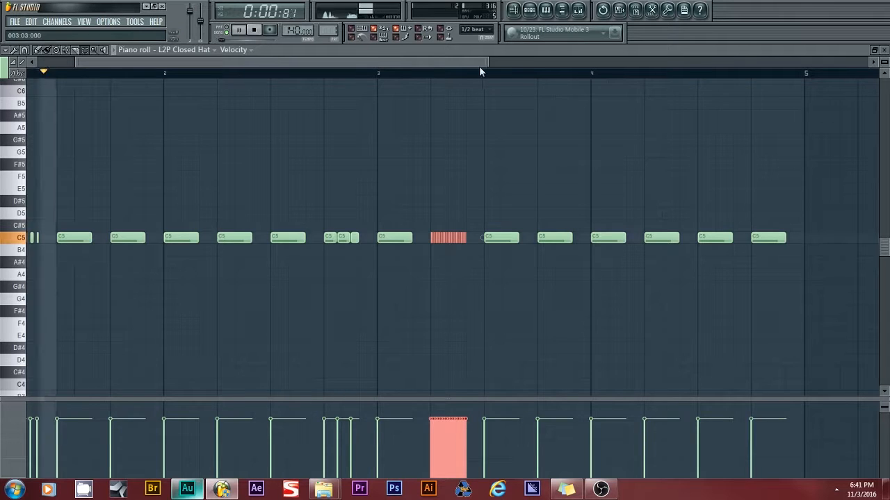
{"action": "left_click_drag", "start_coordinate": [464, 61], "coordinate": [481, 61]}
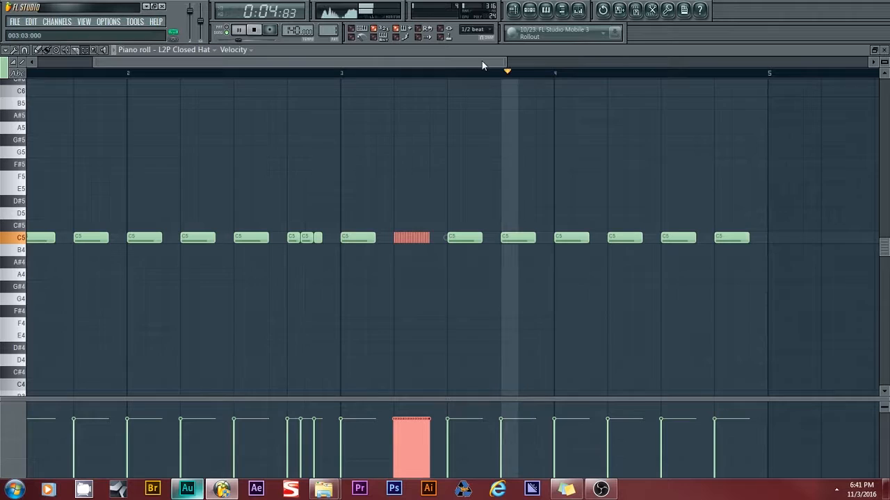
{"action": "key", "text": "space"}
- Chop the last closed hat note of bar 4 by adjusting the time multiplier, and play the arrangement with the playlist in view
{"action": "left_click", "coordinate": [730, 238]}
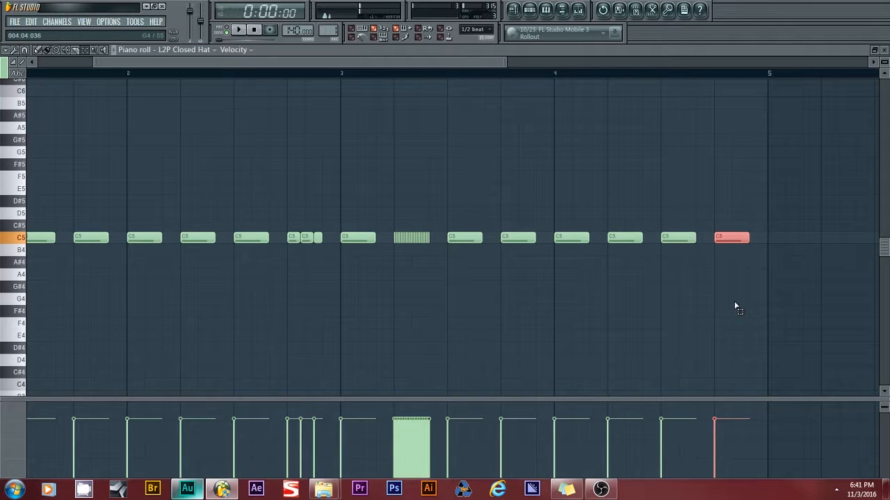
{"action": "key", "text": "alt+u"}
{"action": "mouse_move", "coordinate": [619, 82]}
{"action": "left_mouse_down"}
{"action": "mouse_move", "coordinate": [618, 68]}
{"action": "mouse_move", "coordinate": [619, 89]}
{"action": "left_mouse_up"}
{"action": "left_click", "coordinate": [679, 146]}
{"action": "key", "text": "space"}
{"action": "left_click", "coordinate": [513, 12]}
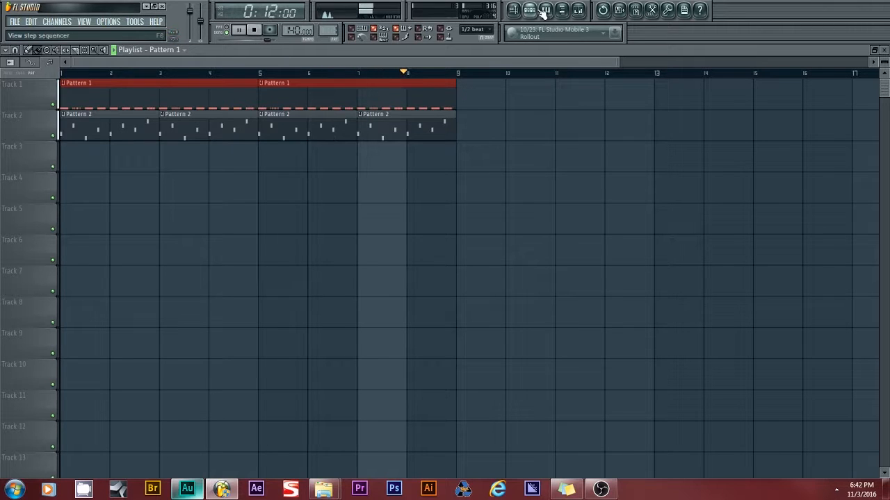
{"action": "key", "text": "space"}
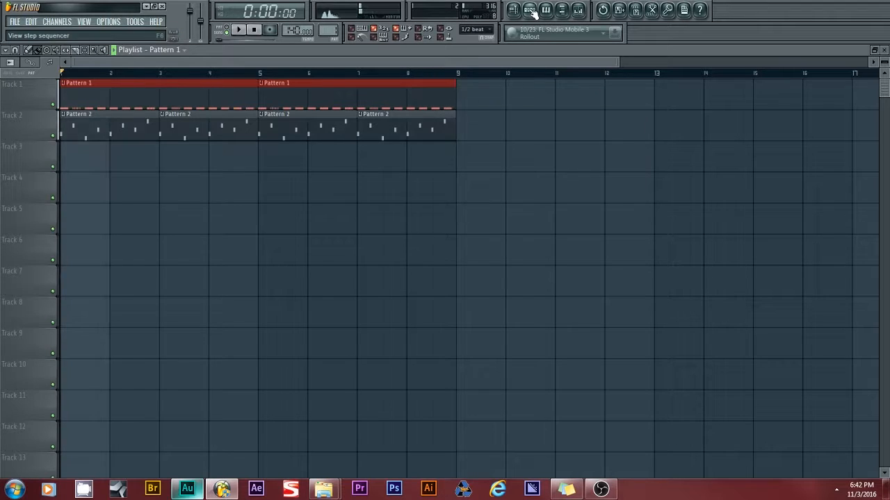
- Clone the L2P Arp channel in the step sequencer
{"action": "left_click", "coordinate": [532, 13]}
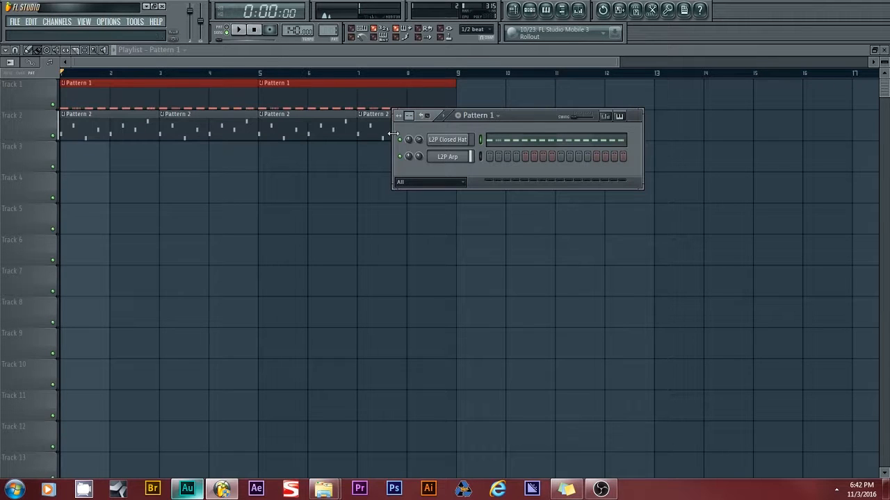
{"action": "right_click", "coordinate": [435, 160]}
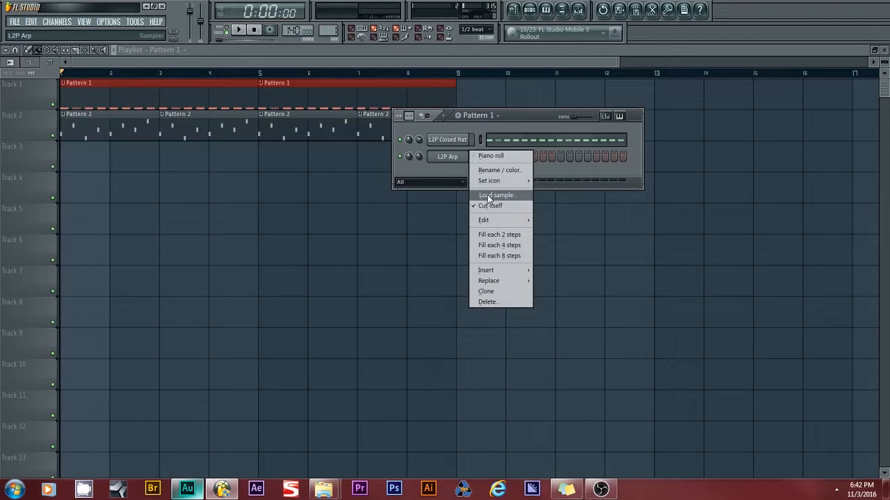
{"action": "mouse_move", "coordinate": [488, 218]}
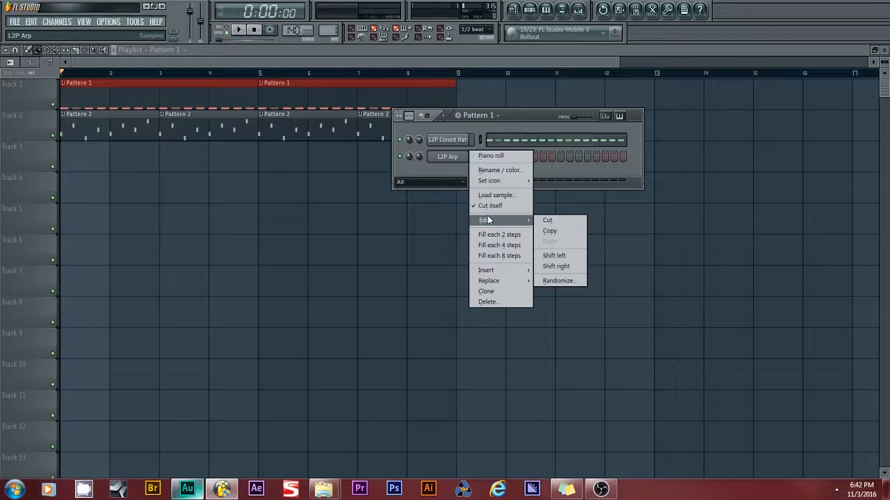
{"action": "left_click", "coordinate": [495, 292]}
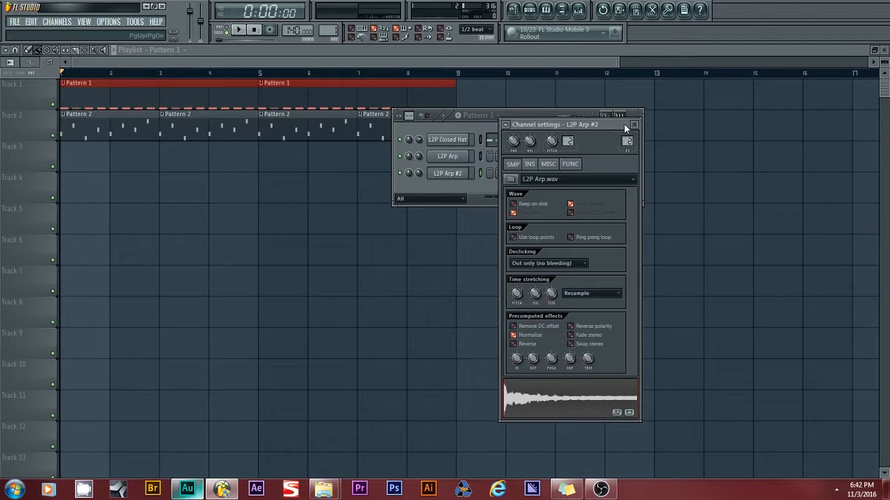
- Audition the trap snares and load L2P Trap Snare 3.wav into the cloned arp channel
{"action": "left_click", "coordinate": [623, 123]}
{"action": "right_click", "coordinate": [455, 173]}
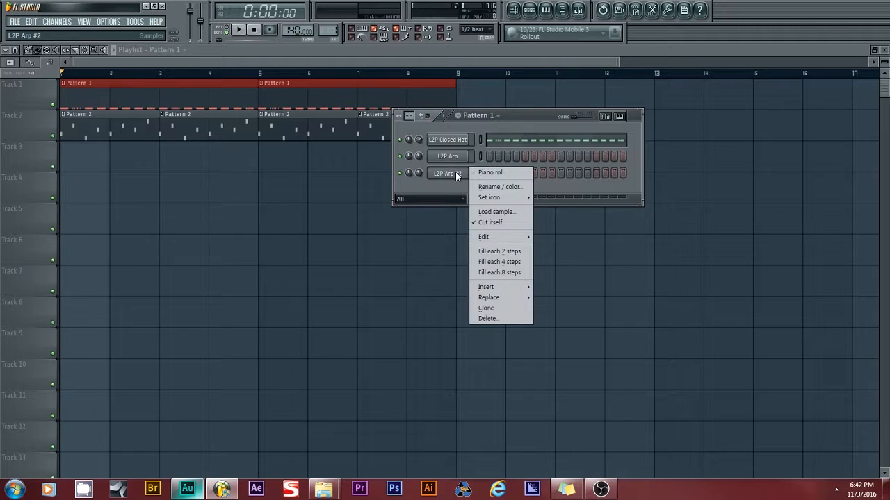
{"action": "left_click", "coordinate": [492, 212]}
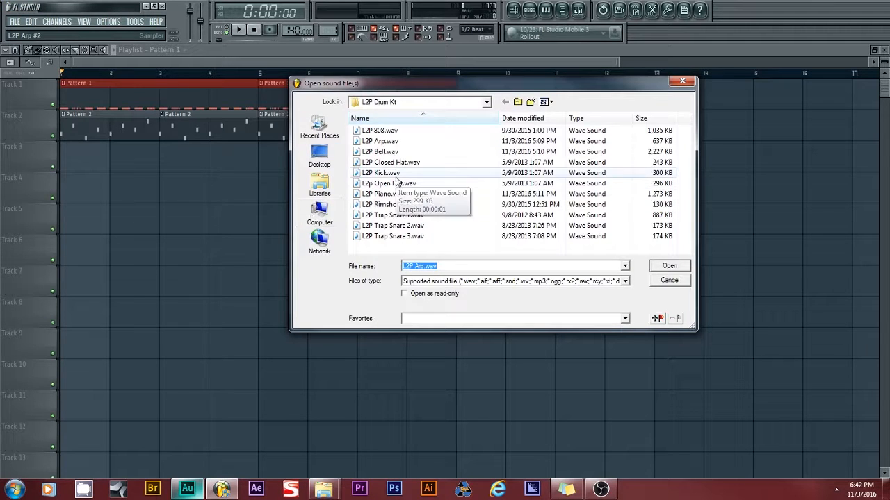
{"action": "left_click", "coordinate": [393, 215]}
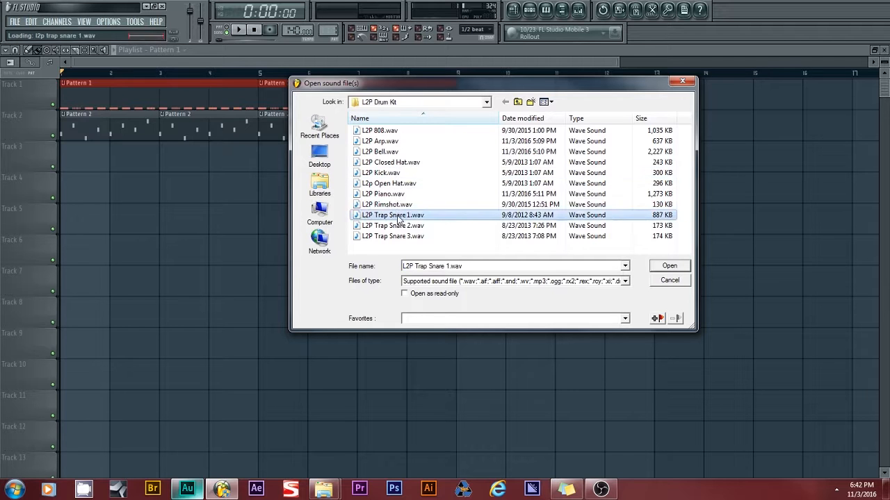
{"action": "left_click", "coordinate": [402, 226]}
{"action": "left_click", "coordinate": [404, 236]}
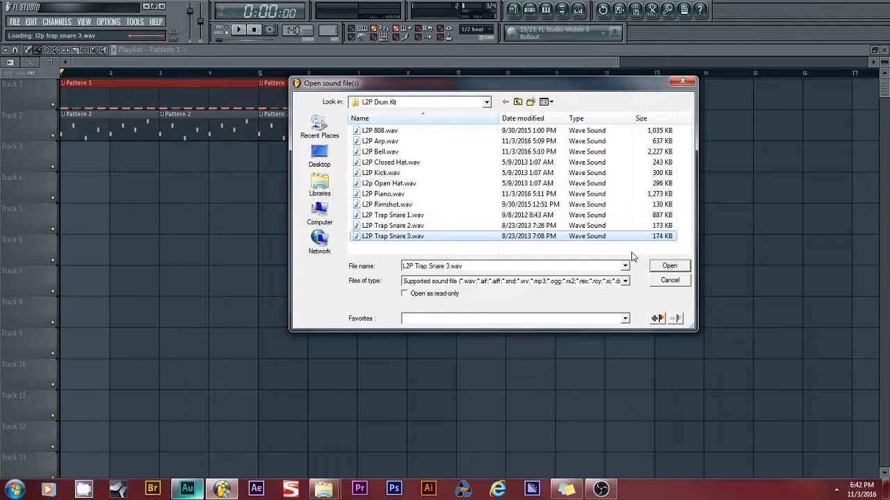
{"action": "double_click", "coordinate": [404, 236]}
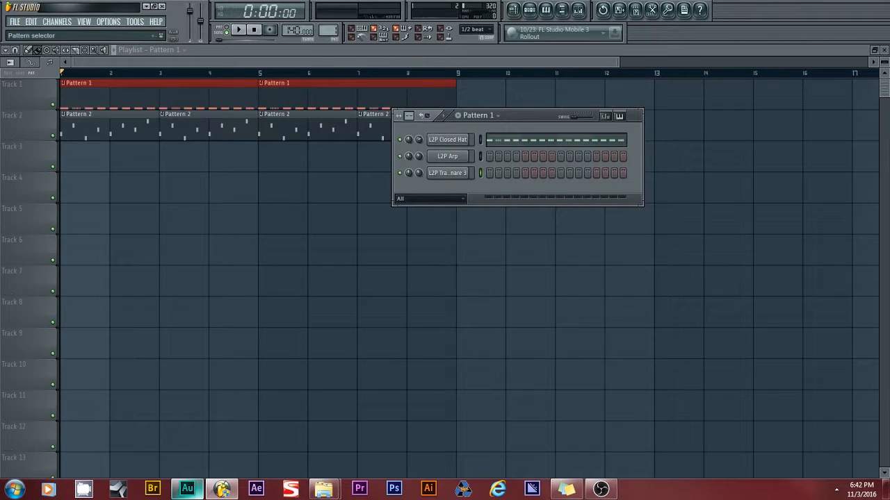
- Switch to Pattern 3, extend it to 32 steps and paint it along Track 3 from bar 1 through bar 8
{"action": "left_click_drag", "start_coordinate": [328, 31], "coordinate": [328, 22]}
{"action": "left_click_drag", "start_coordinate": [522, 120], "coordinate": [287, 172]}
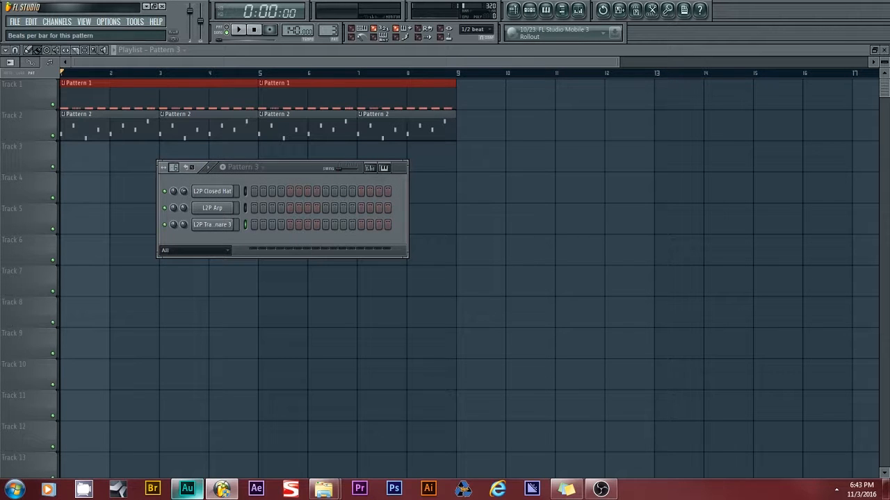
{"action": "scroll", "coordinate": [174, 168], "scroll_direction": "up", "scroll_amount": 4}
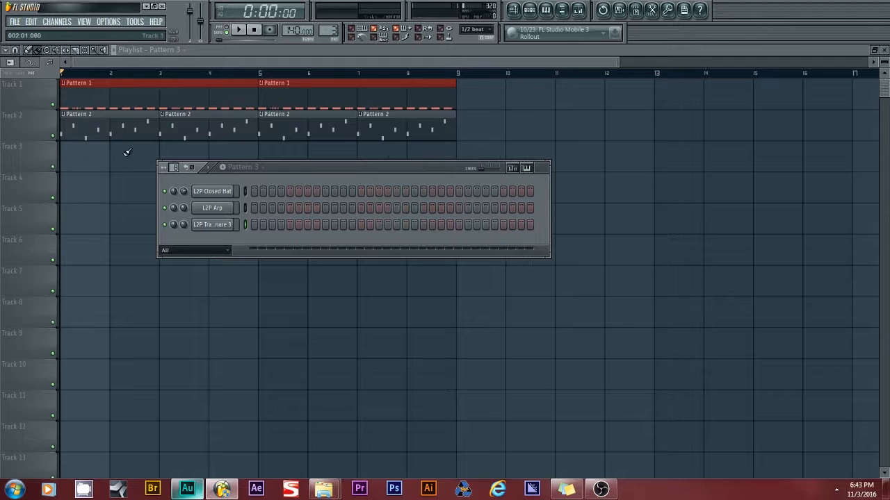
{"action": "left_click_drag", "start_coordinate": [72, 153], "coordinate": [406, 161]}
- Play the arrangement in short bursts and place a snare hit on step 10 of Pattern 3
{"action": "left_click", "coordinate": [514, 11]}
{"action": "left_click", "coordinate": [240, 30]}
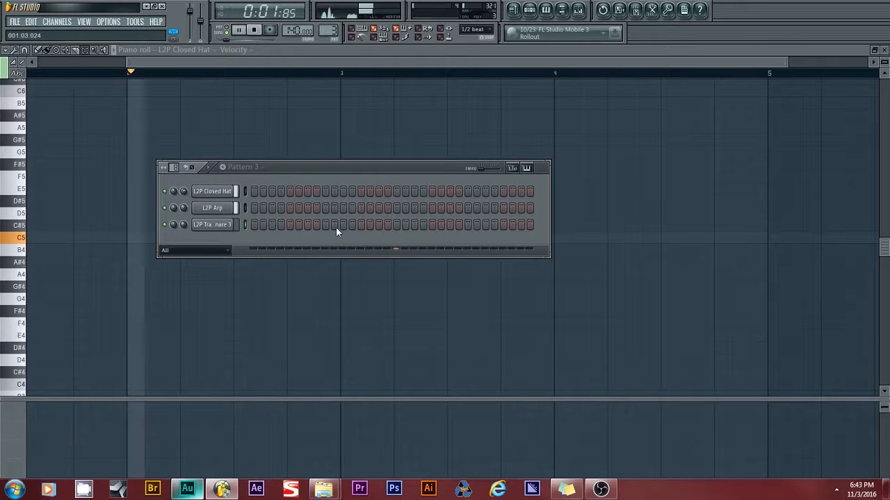
{"action": "key", "text": "space"}
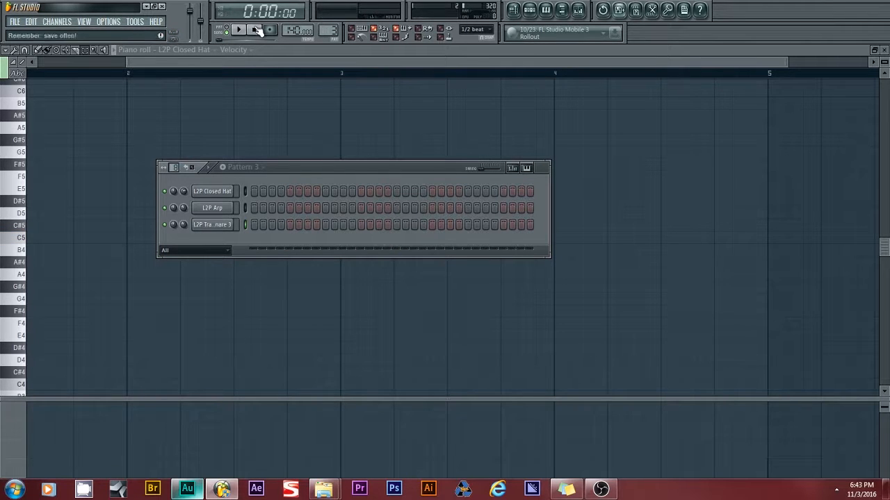
{"action": "key", "text": "space"}
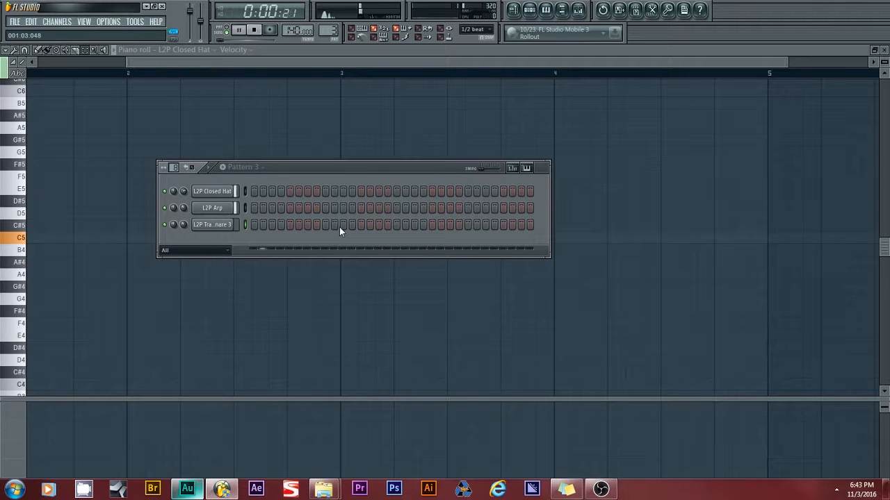
{"action": "key", "text": "space"}
{"action": "left_click", "coordinate": [335, 226]}
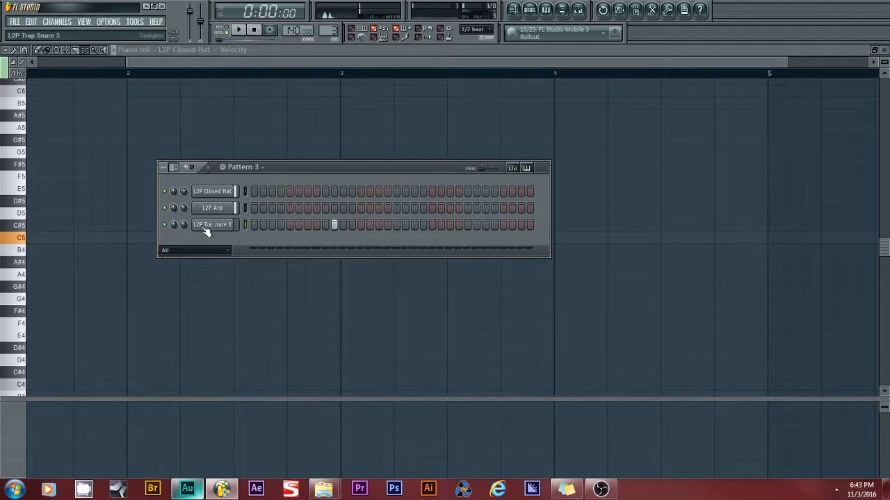
- Route the L2P Trap Snare 3 channel to the Master mixer track and check the routing of the arp and closed hat
{"action": "left_click", "coordinate": [203, 225]}
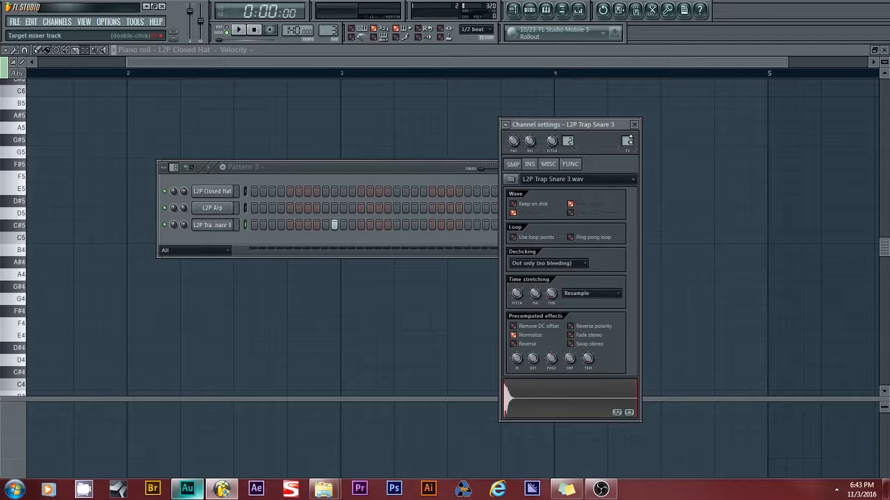
{"action": "left_click_drag", "start_coordinate": [627, 140], "coordinate": [627, 133]}
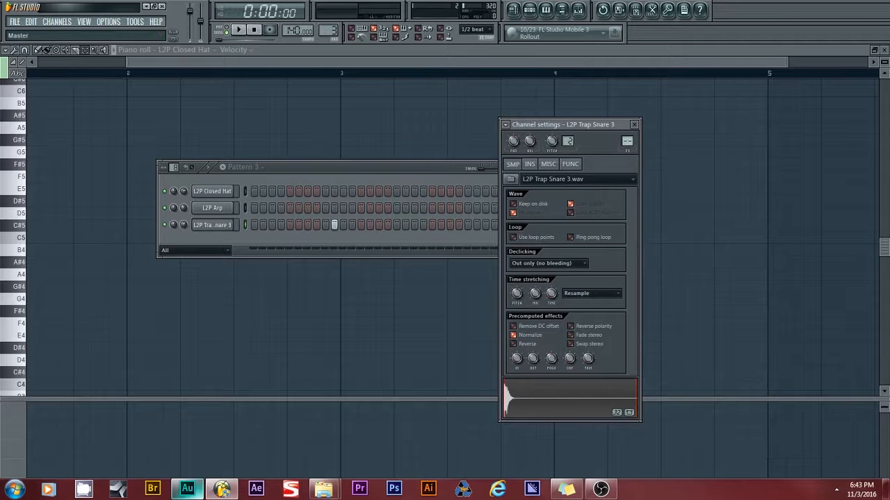
{"action": "left_click", "coordinate": [633, 125]}
{"action": "left_click", "coordinate": [230, 208]}
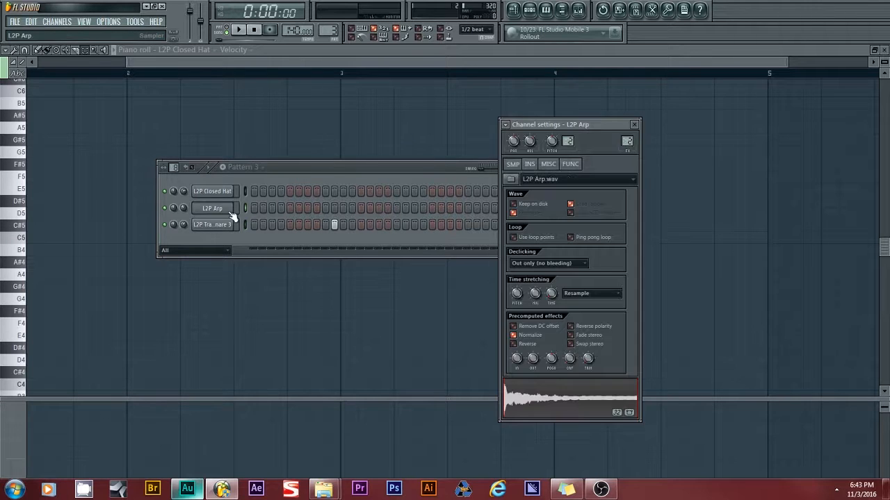
{"action": "left_click", "coordinate": [231, 193]}
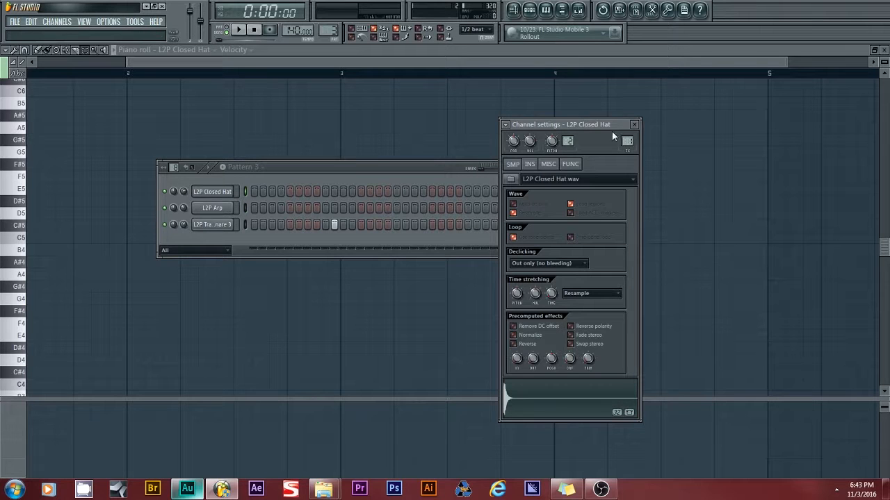
{"action": "left_click", "coordinate": [634, 124]}
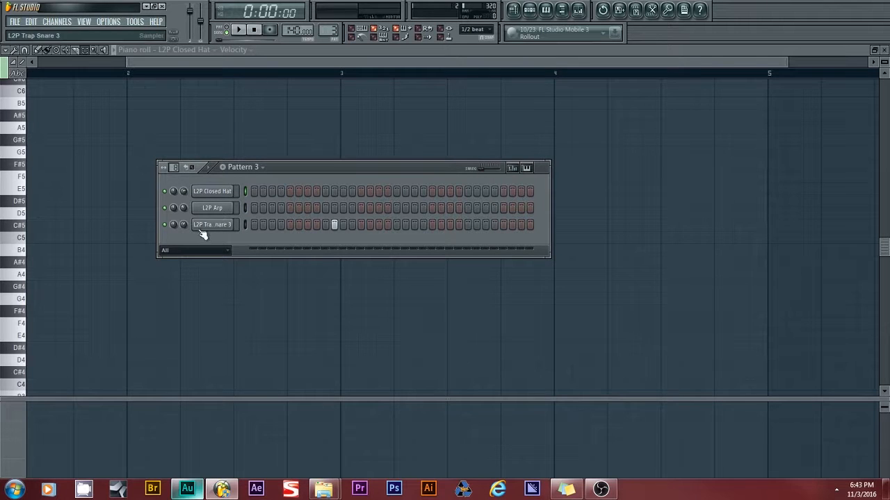
- Move the first snare hit in Pattern 3 to step 9 and play it back
{"action": "key", "text": "space"}
{"action": "key", "text": "space"}
{"action": "right_click", "coordinate": [333, 226]}
{"action": "left_click", "coordinate": [327, 226]}
{"action": "key", "text": "space"}
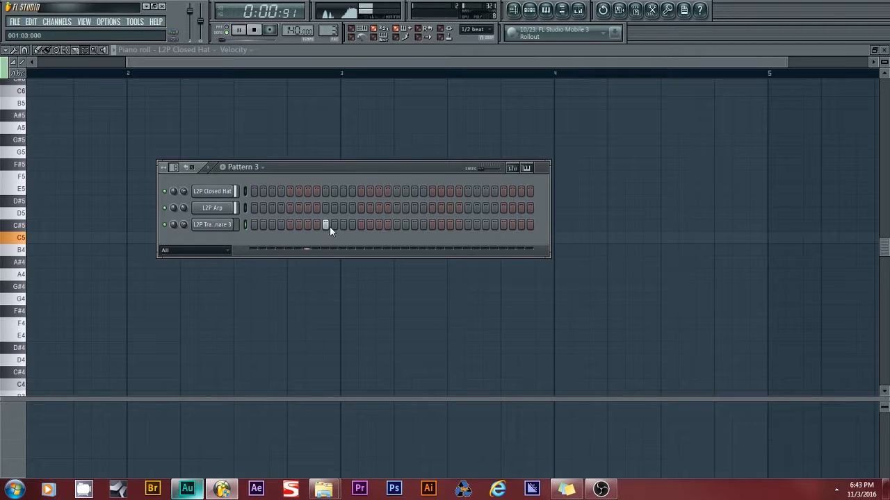
- Try out positions for a second snare hit during playback and place it on step 25
{"action": "left_click", "coordinate": [494, 226]}
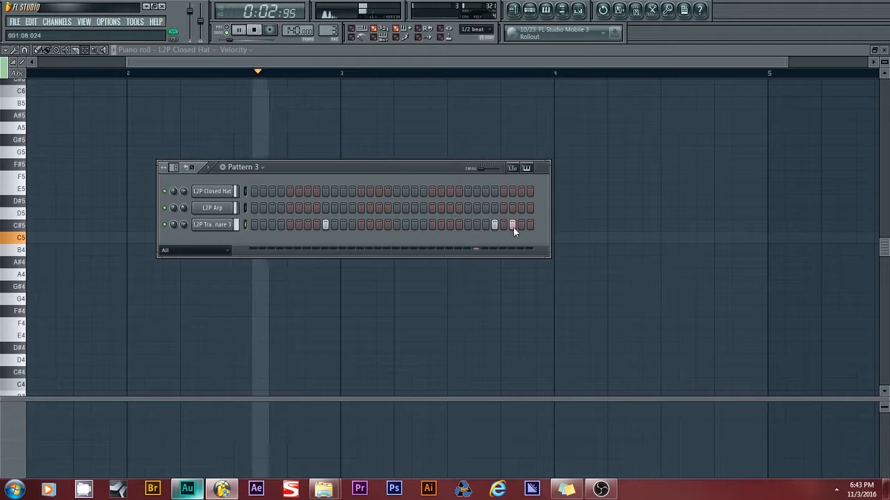
{"action": "left_click", "coordinate": [476, 225]}
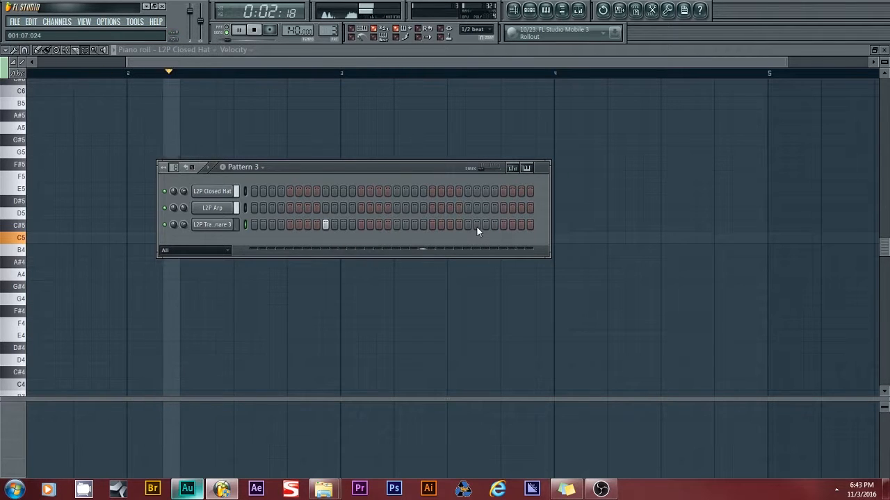
{"action": "key", "text": "space"}
{"action": "left_click", "coordinate": [477, 225]}
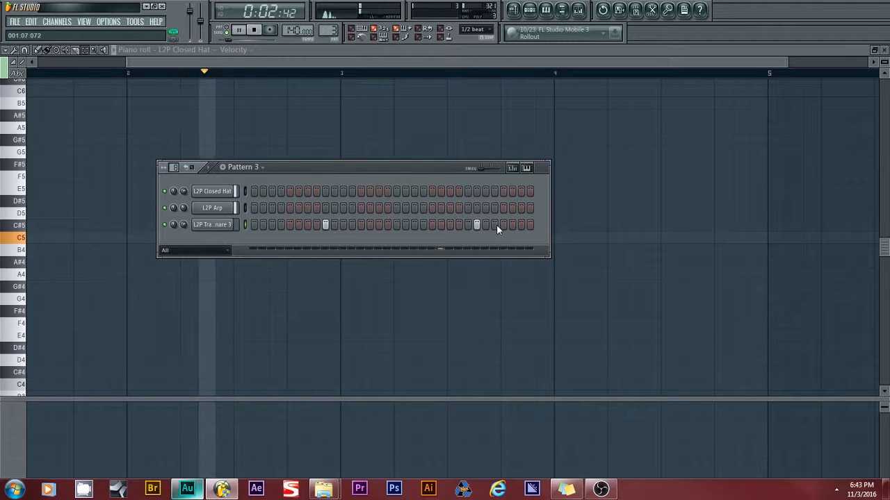
{"action": "key", "text": "space"}
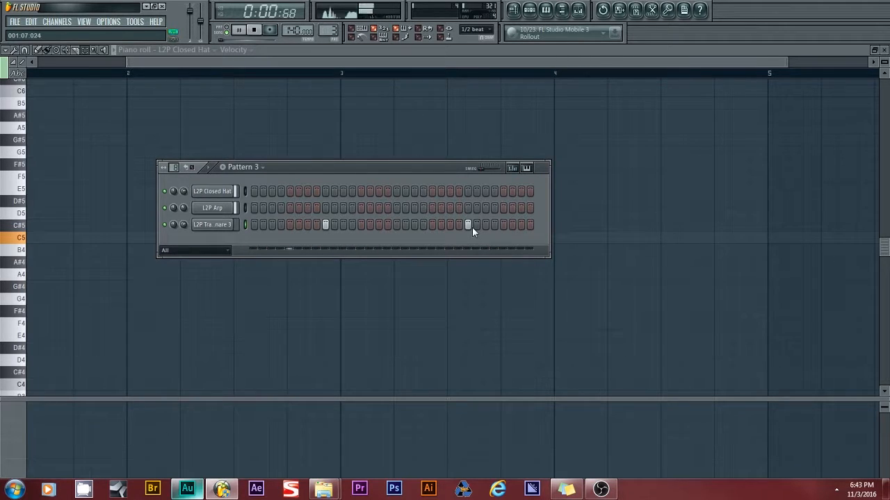
- Add snare hits on steps 30 and 31, lower the snare channel's volume slightly and stop playback
{"action": "left_click", "coordinate": [513, 225]}
{"action": "left_click", "coordinate": [521, 225]}
{"action": "left_click_drag", "start_coordinate": [184, 224], "coordinate": [184, 234]}
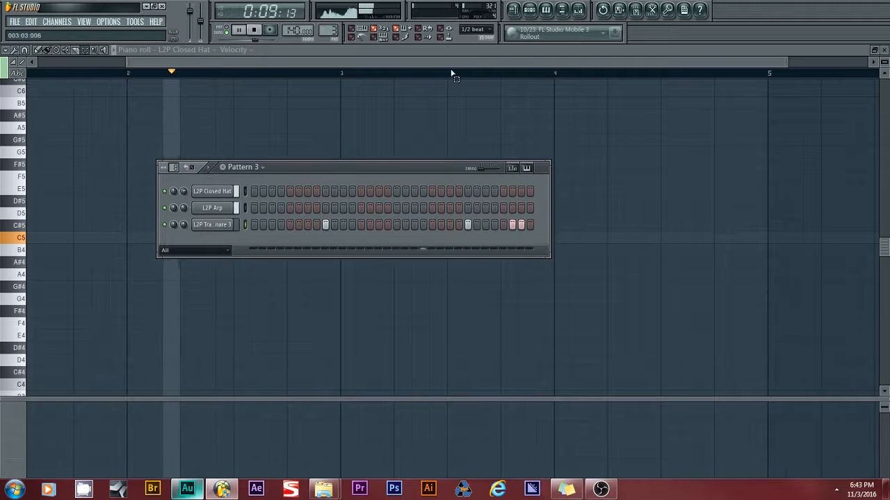
{"action": "key", "text": "space"}
{"action": "left_click", "coordinate": [513, 11]}
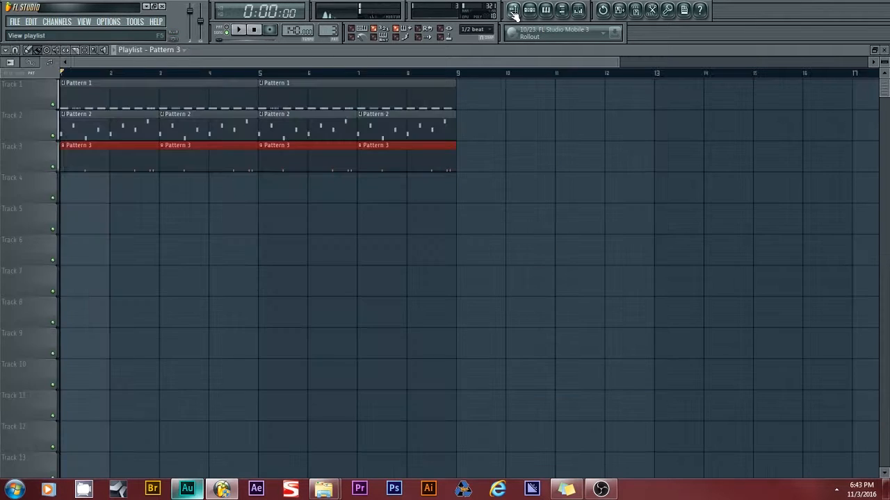
{"action": "mouse_move", "coordinate": [78, 187]}
{"action": "left_mouse_down"}
{"action": "mouse_move", "coordinate": [241, 188]}
{"action": "mouse_move", "coordinate": [175, 203]}
{"action": "left_mouse_up"}
{"action": "right_click", "coordinate": [145, 191]}
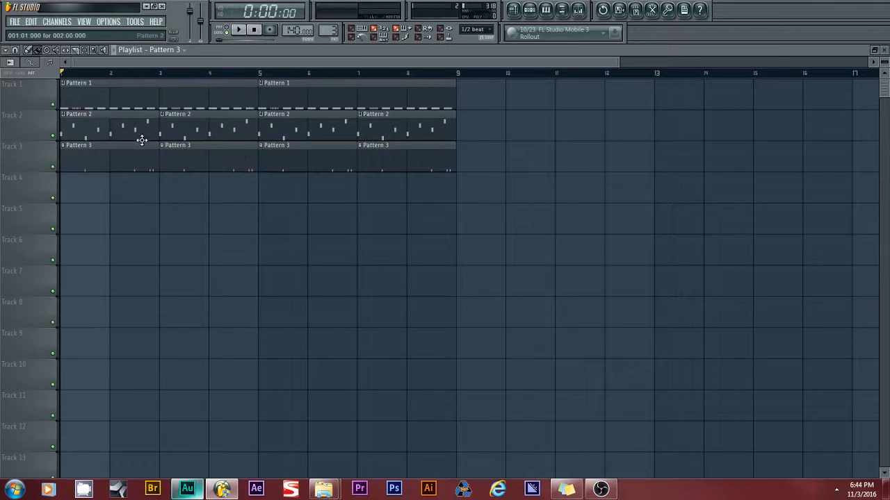
{"action": "left_click", "coordinate": [514, 11]}
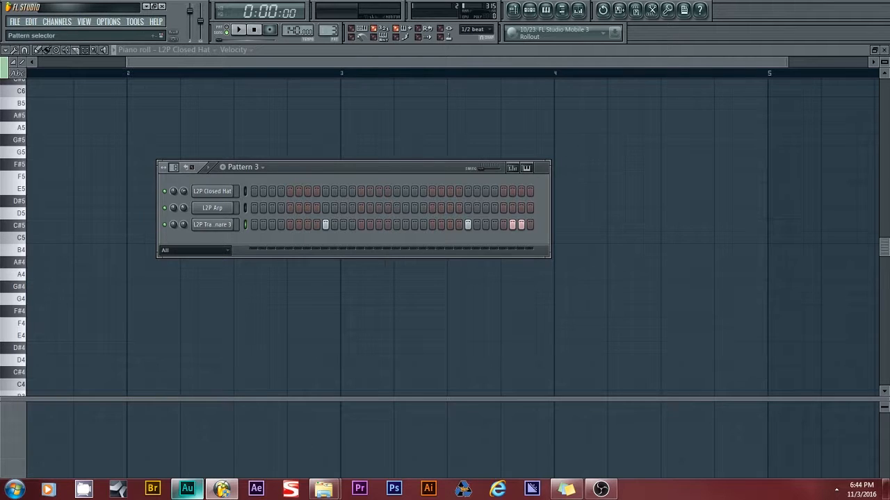
- Switch to Pattern 4 and clone the L2P Trap Snare 3 channel
{"action": "left_click_drag", "start_coordinate": [328, 29], "coordinate": [328, 24]}
{"action": "right_click", "coordinate": [221, 227]}
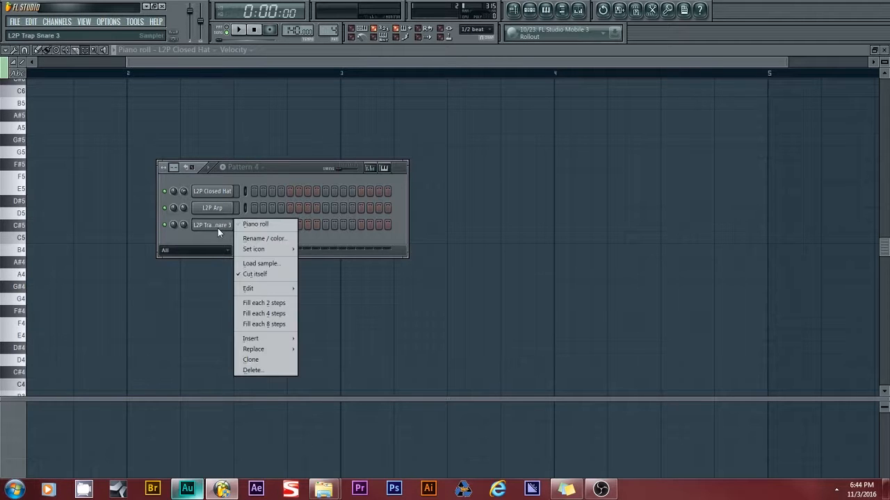
{"action": "left_click", "coordinate": [252, 360]}
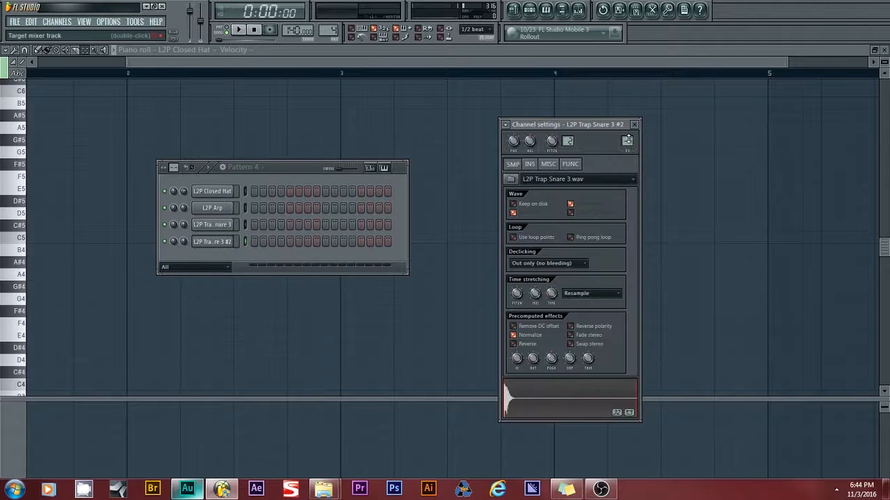
{"action": "left_click", "coordinate": [636, 123]}
- Audition the kick and other kit samples, and load L2P 808.wav into the cloned snare channel
{"action": "right_click", "coordinate": [213, 242]}
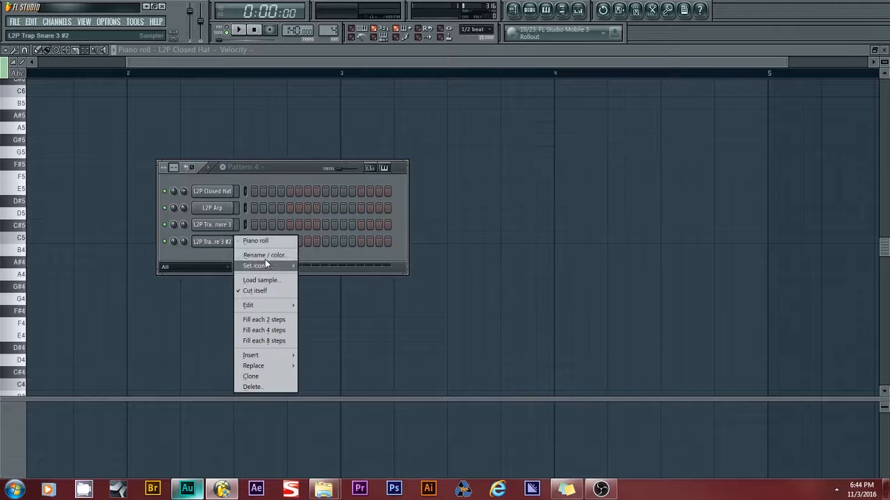
{"action": "left_click", "coordinate": [263, 280]}
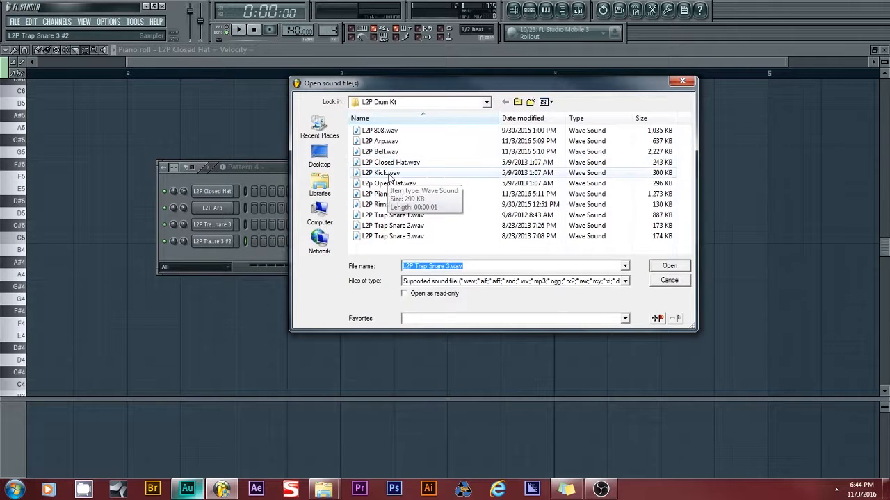
{"action": "left_click", "coordinate": [370, 173]}
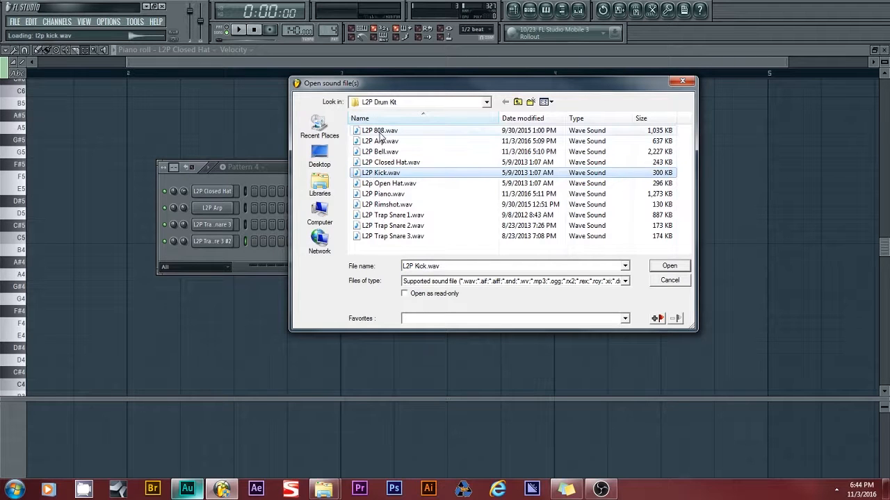
{"action": "key", "text": "Up"}
{"action": "key", "text": "Up"}
{"action": "key", "text": "Up"}
{"action": "key", "text": "Up"}
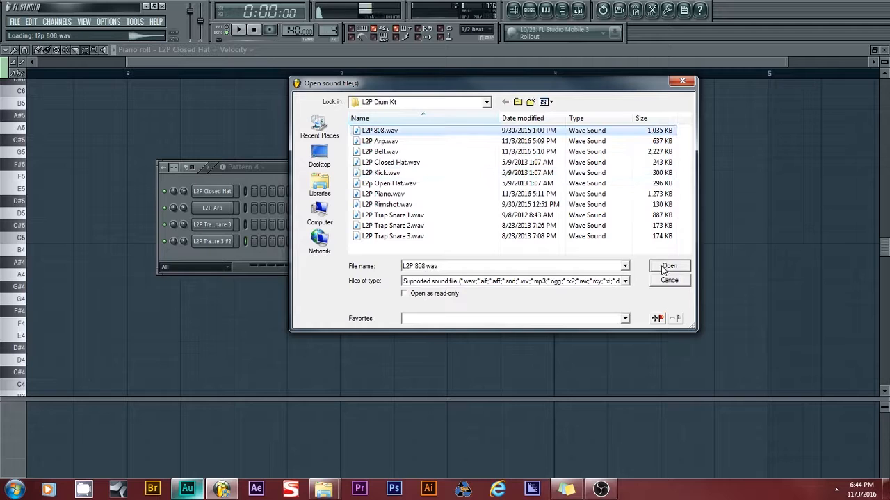
{"action": "left_click", "coordinate": [667, 267]}
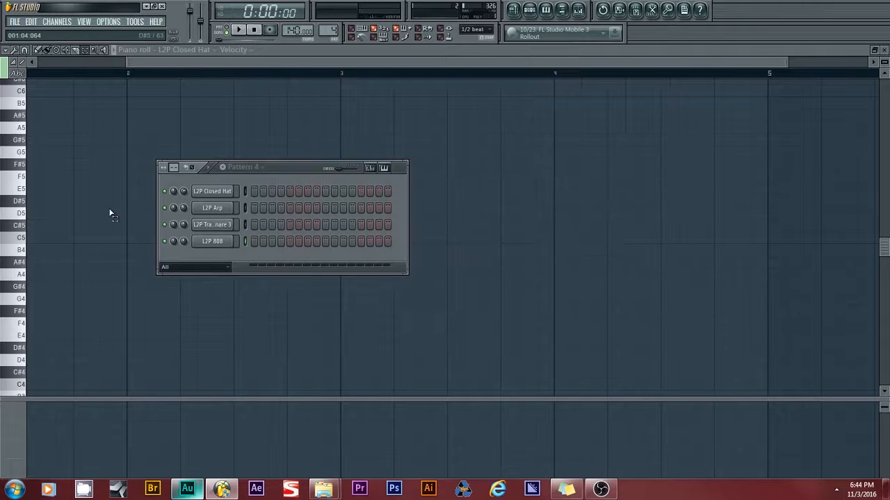
- Examine the sample, instrument, miscellaneous and function settings of the L2P 808 channel, finishing on the miscellaneous settings
{"action": "left_click", "coordinate": [213, 242]}
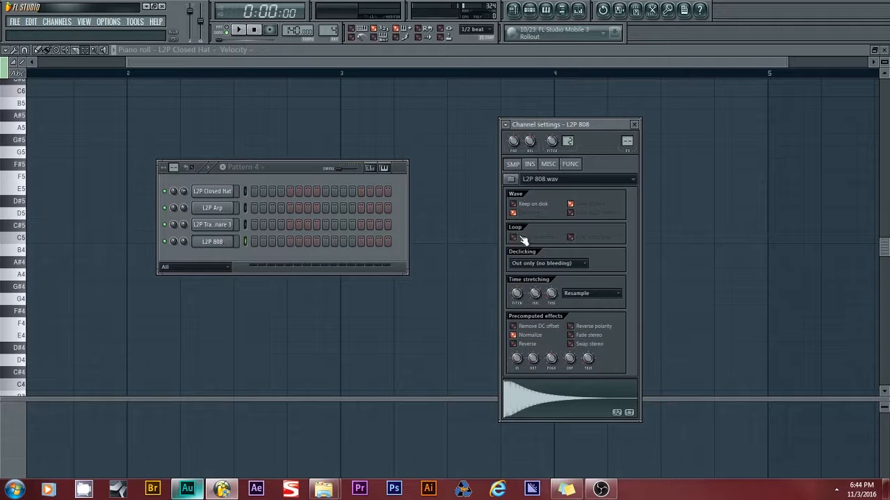
{"action": "left_click", "coordinate": [530, 164]}
{"action": "left_click", "coordinate": [515, 164]}
{"action": "left_click", "coordinate": [534, 165]}
{"action": "left_click", "coordinate": [549, 165]}
{"action": "left_click", "coordinate": [569, 164]}
{"action": "left_click", "coordinate": [532, 165]}
{"action": "left_click", "coordinate": [517, 165]}
{"action": "left_click", "coordinate": [530, 167]}
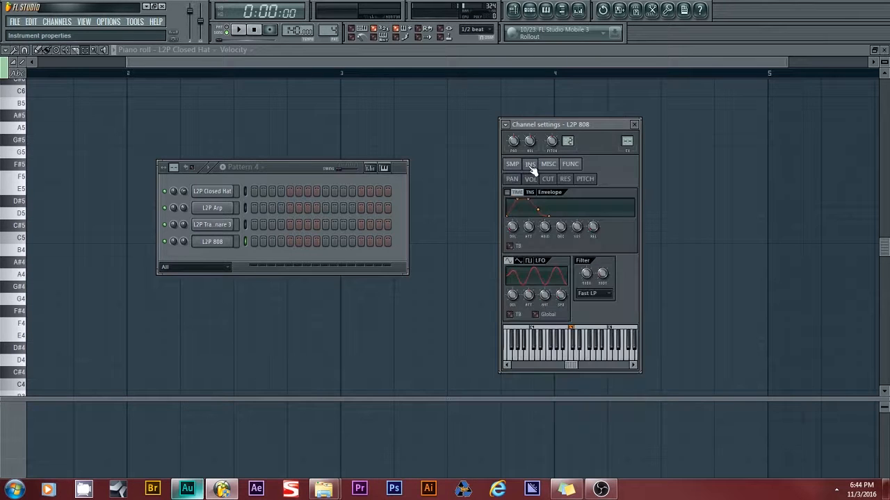
{"action": "left_click", "coordinate": [545, 166]}
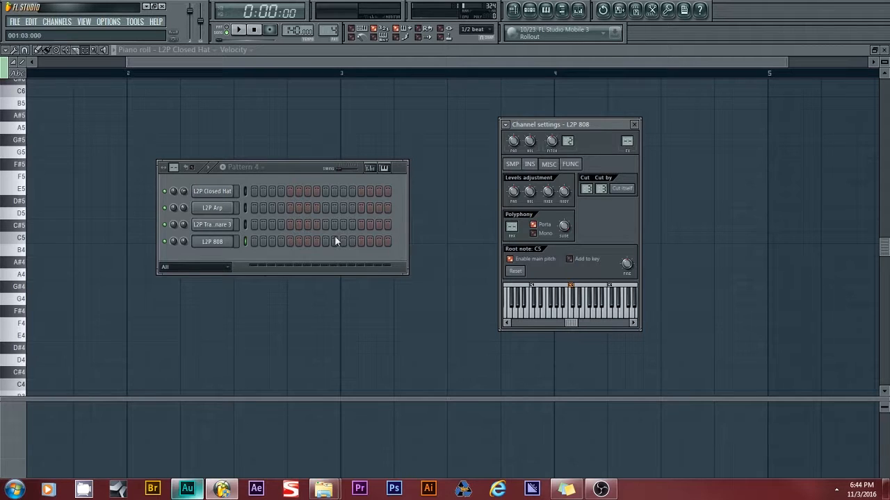
- Open the piano roll for the L2P 808 channel and place an A#4 note at the start of bar 1
{"action": "right_click", "coordinate": [220, 244]}
{"action": "left_click", "coordinate": [248, 242]}
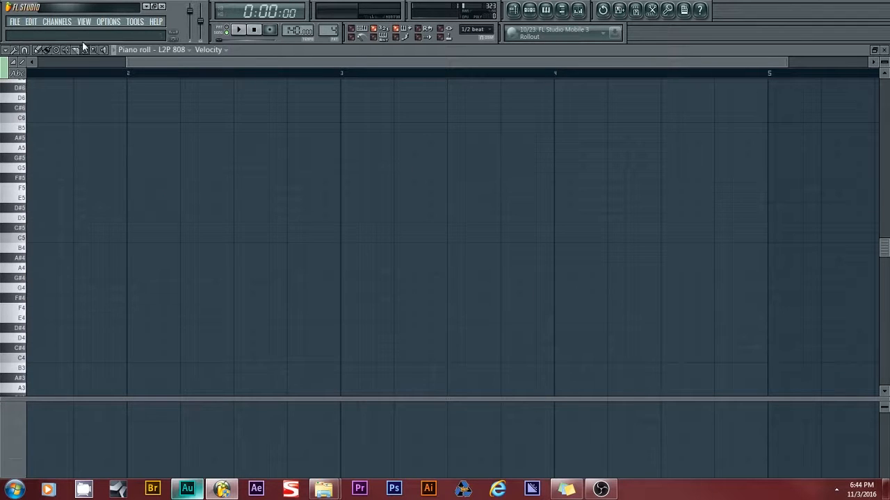
{"action": "left_click_drag", "start_coordinate": [141, 60], "coordinate": [37, 64]}
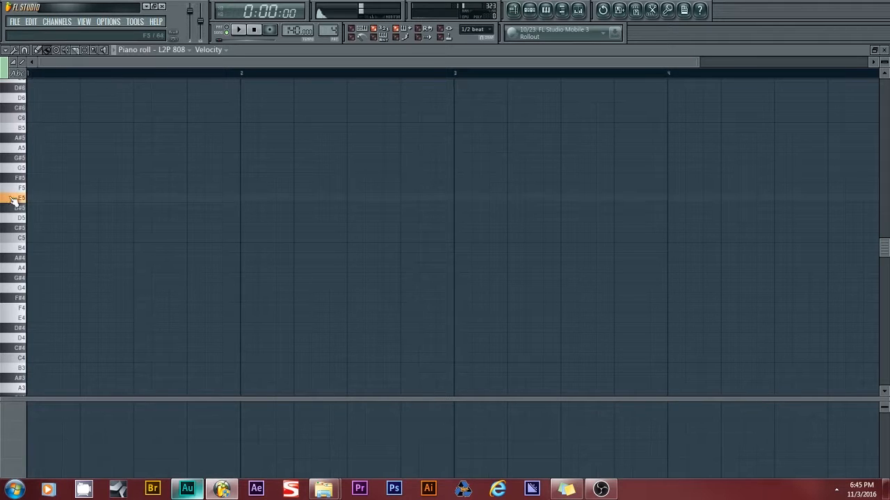
{"action": "left_click", "coordinate": [18, 260]}
{"action": "left_click", "coordinate": [32, 258]}
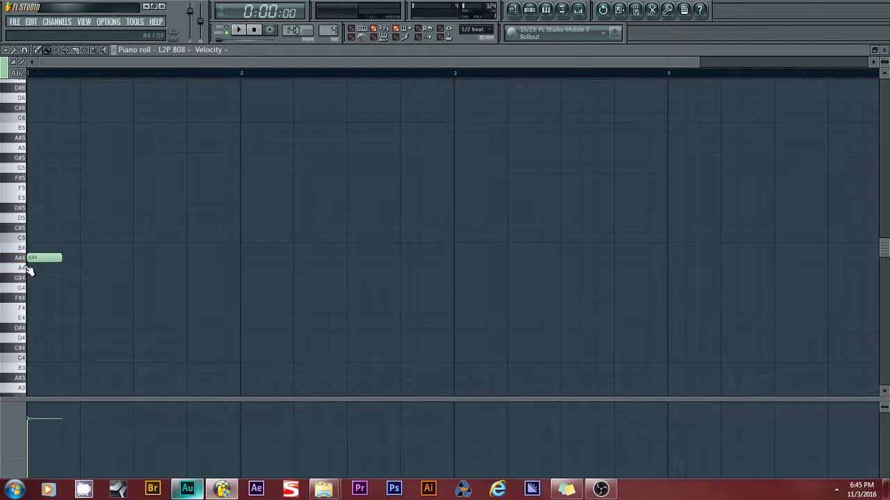
- Place Pattern 4 on Track 4 at bar 1 of the playlist and play the beat back from the 808 piano roll
{"action": "key", "text": "F5"}
{"action": "left_click", "coordinate": [114, 185]}
{"action": "left_click_drag", "start_coordinate": [113, 184], "coordinate": [26, 183]}
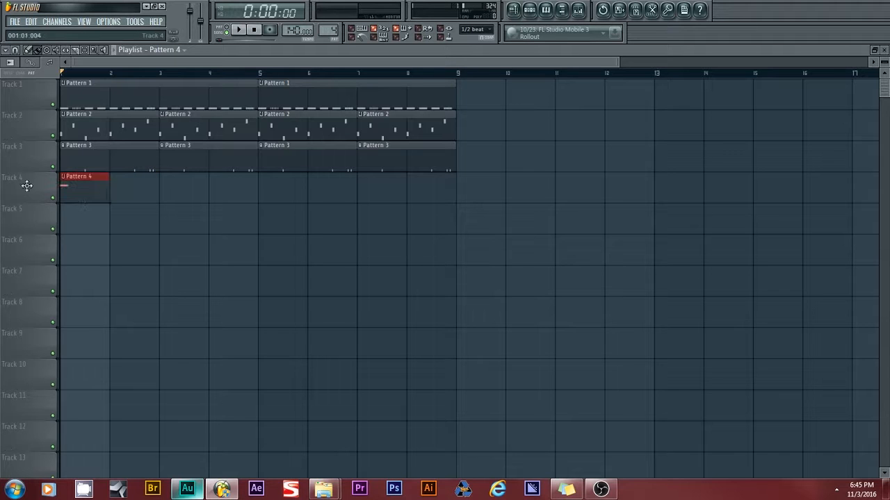
{"action": "left_click", "coordinate": [516, 11]}
{"action": "left_click", "coordinate": [515, 9]}
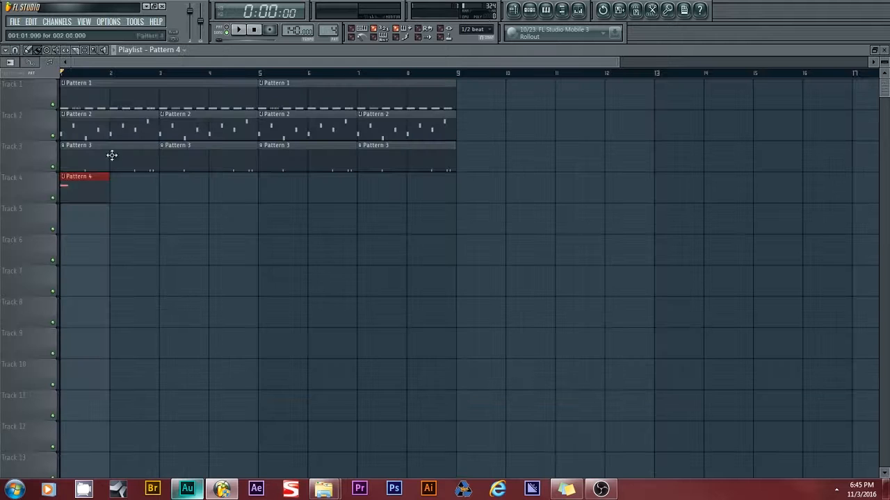
{"action": "left_click", "coordinate": [515, 10]}
{"action": "key", "text": "space"}
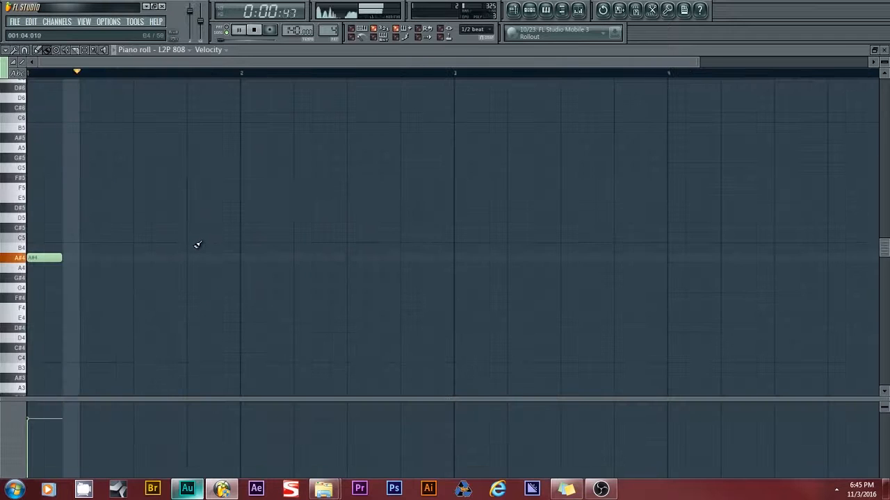
- Try a longer C#5 note overlapping the opening A#4 note and audition the two together
{"action": "left_click_drag", "start_coordinate": [245, 250], "coordinate": [109, 242]}
{"action": "key", "text": "space"}
{"action": "right_click", "coordinate": [109, 243]}
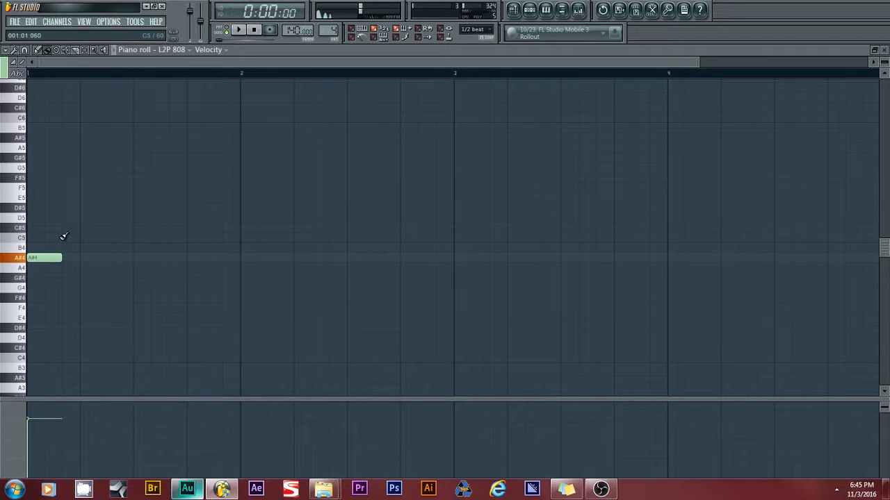
{"action": "left_click_drag", "start_coordinate": [59, 234], "coordinate": [46, 258]}
{"action": "left_click", "coordinate": [73, 228]}
{"action": "left_click_drag", "start_coordinate": [75, 228], "coordinate": [93, 228]}
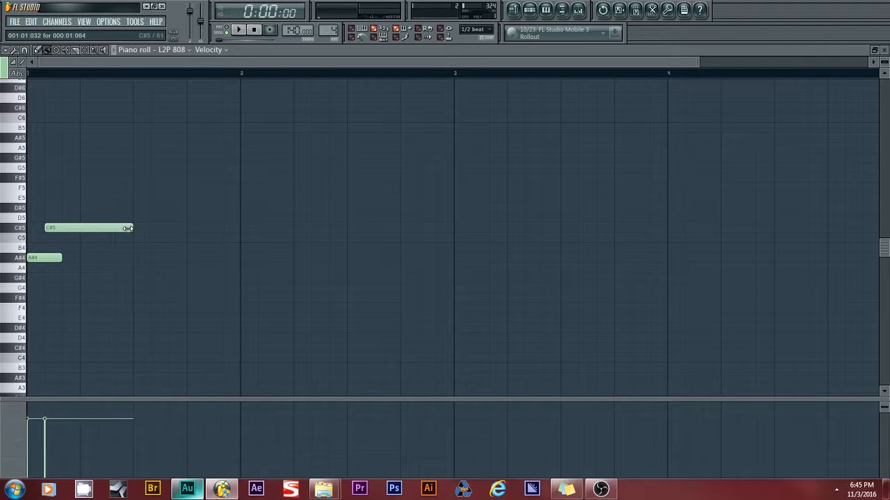
{"action": "key", "text": "space"}
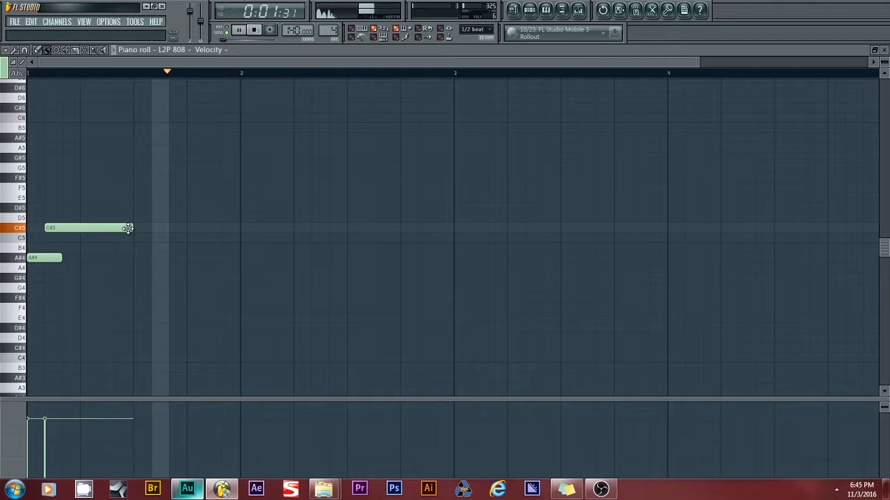
{"action": "key", "text": "space"}
- Delete the C#5 and A#4 notes, and try an F5 note at the start of bar 1 before removing it
{"action": "right_click", "coordinate": [104, 227]}
{"action": "right_click", "coordinate": [42, 258]}
{"action": "left_click", "coordinate": [34, 186]}
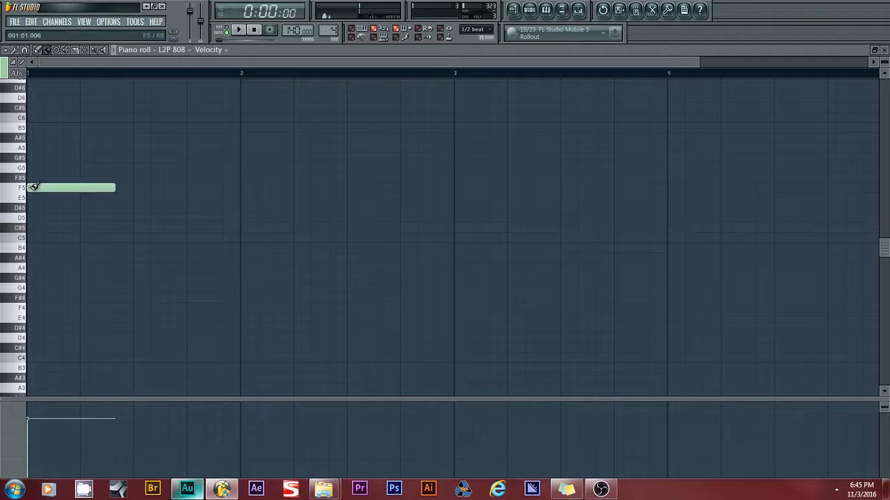
{"action": "right_click", "coordinate": [96, 191]}
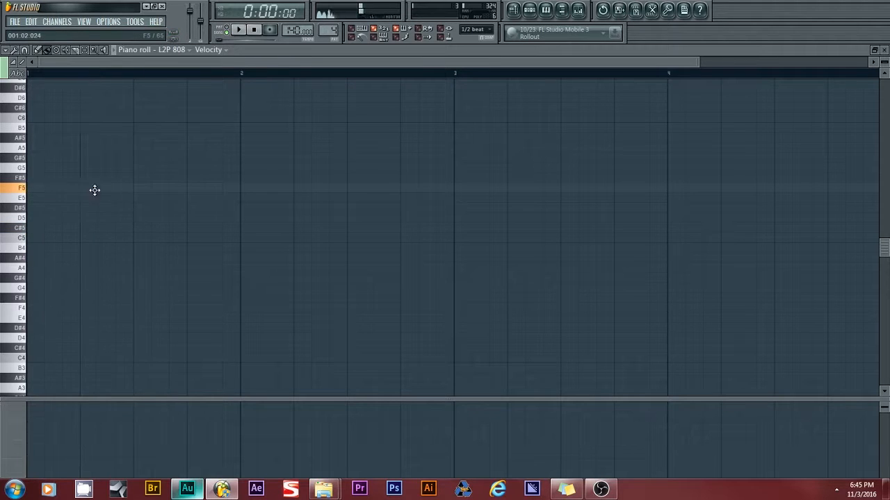
- Place a one-beat C#5 note on beat 2 of bar 1 and check its timing with playback
{"action": "left_click", "coordinate": [33, 228]}
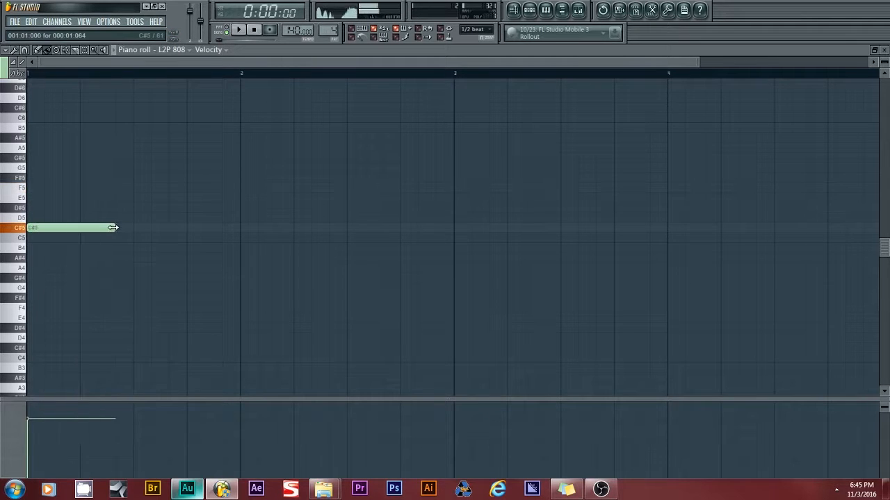
{"action": "left_click_drag", "start_coordinate": [73, 228], "coordinate": [104, 225]}
{"action": "key", "text": "space"}
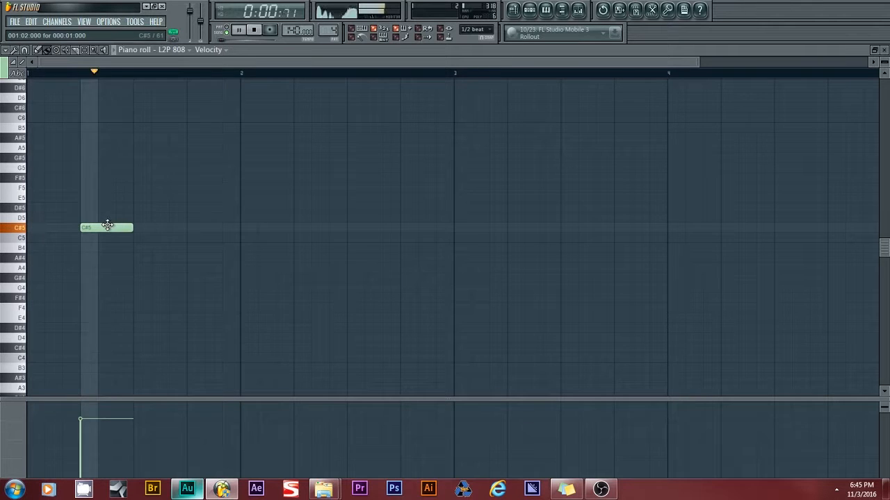
{"action": "key", "text": "space"}
{"action": "left_click_drag", "start_coordinate": [112, 228], "coordinate": [87, 226]}
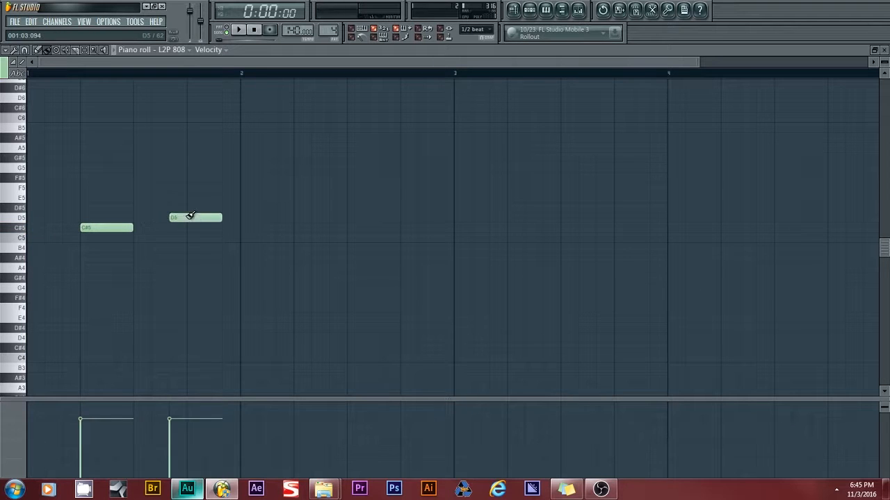
- Add a D5 note on beat 4 of bar 1 and a D#5 note on beat 4 of bar 2, auditioning the bassline
{"action": "left_click", "coordinate": [188, 218]}
{"action": "key", "text": "space"}
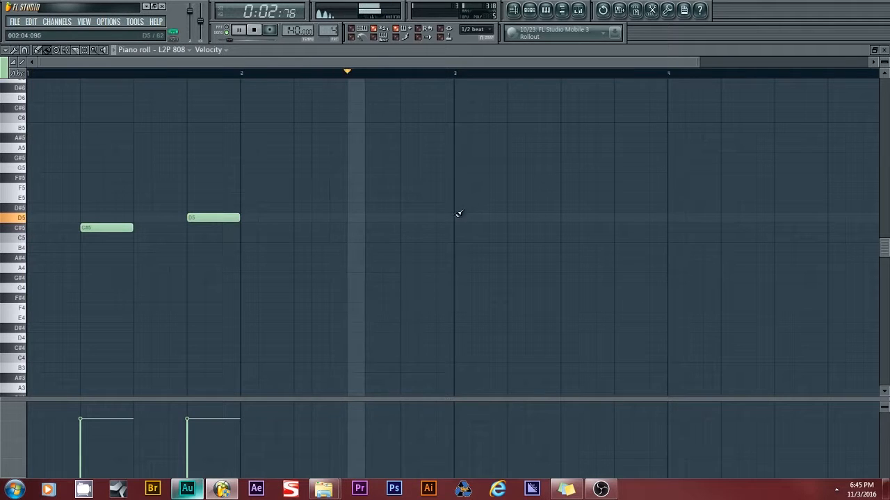
{"action": "left_click", "coordinate": [402, 207]}
{"action": "key", "text": "space"}
{"action": "key", "text": "space"}
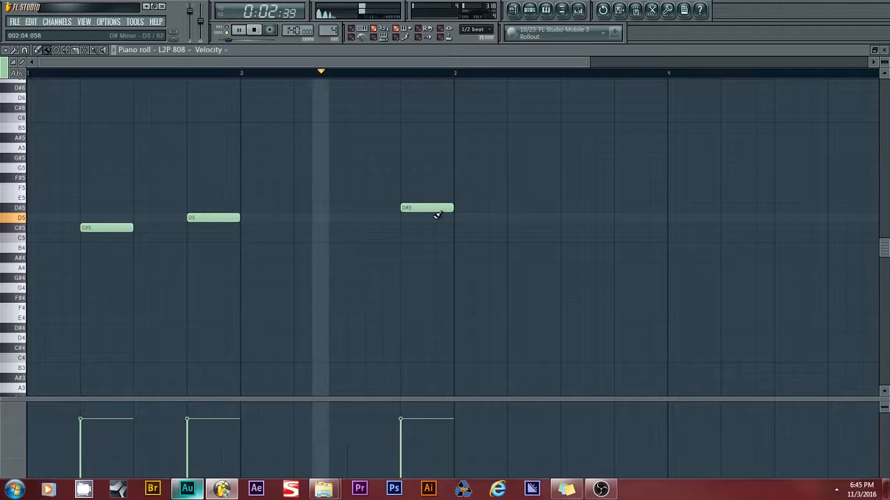
- Add a D#5 note on beat 2 and a C#5 note on beat 4 of bar 3, checking them against playback
{"action": "key", "text": "space"}
{"action": "key", "text": "space"}
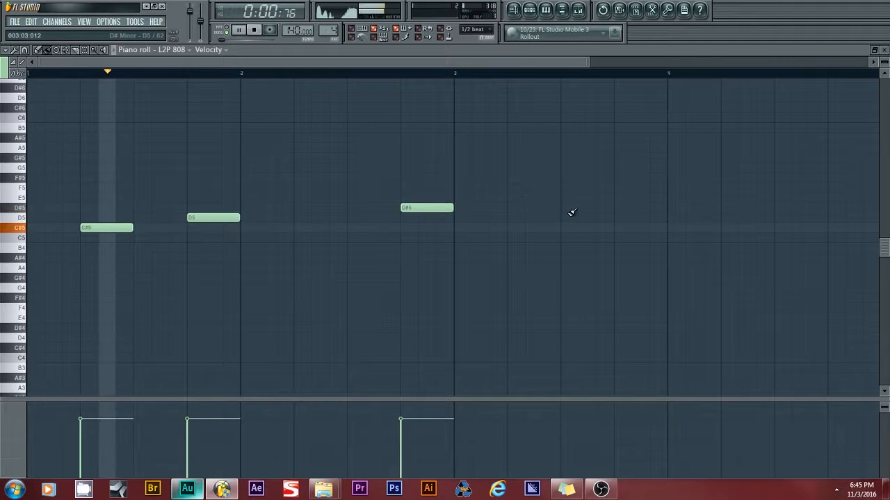
{"action": "key", "text": "space"}
{"action": "left_click", "coordinate": [512, 208]}
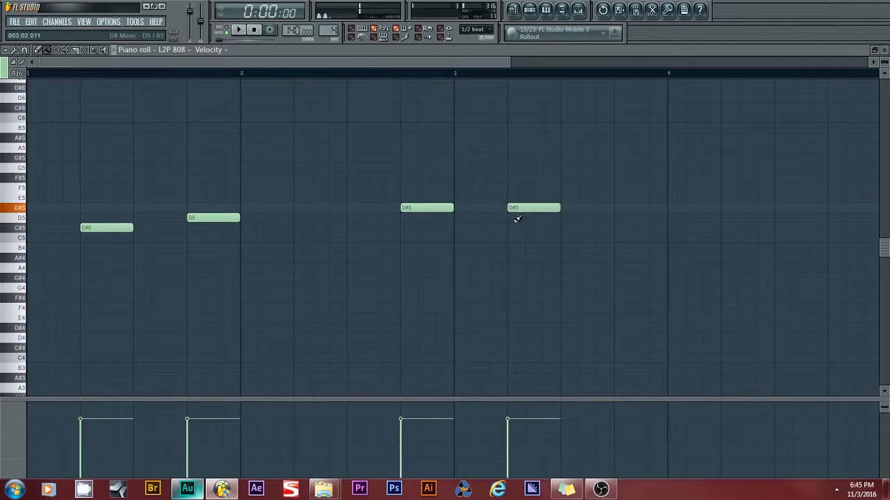
{"action": "key", "text": "space"}
{"action": "left_click", "coordinate": [614, 227]}
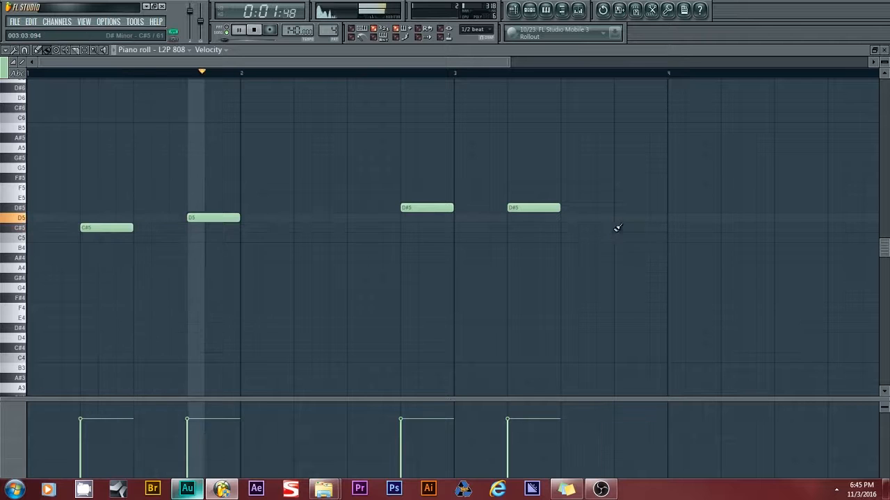
{"action": "right_click", "coordinate": [614, 229]}
{"action": "left_click", "coordinate": [616, 228]}
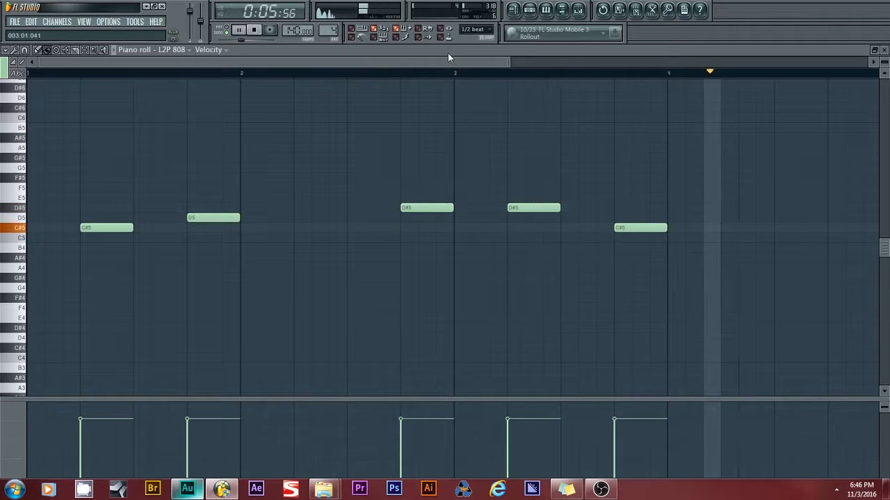
- Add a D5 note on beat 2 and a C#5 note on beat 3 of bar 4, and audition the full bassline
{"action": "left_click_drag", "start_coordinate": [428, 65], "coordinate": [503, 64]}
{"action": "key", "text": "space"}
{"action": "left_click", "coordinate": [641, 228]}
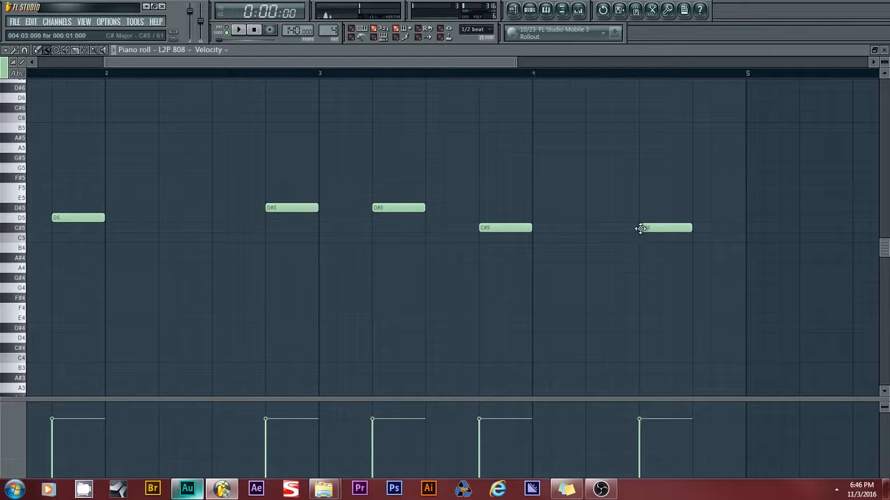
{"action": "left_click", "coordinate": [592, 218]}
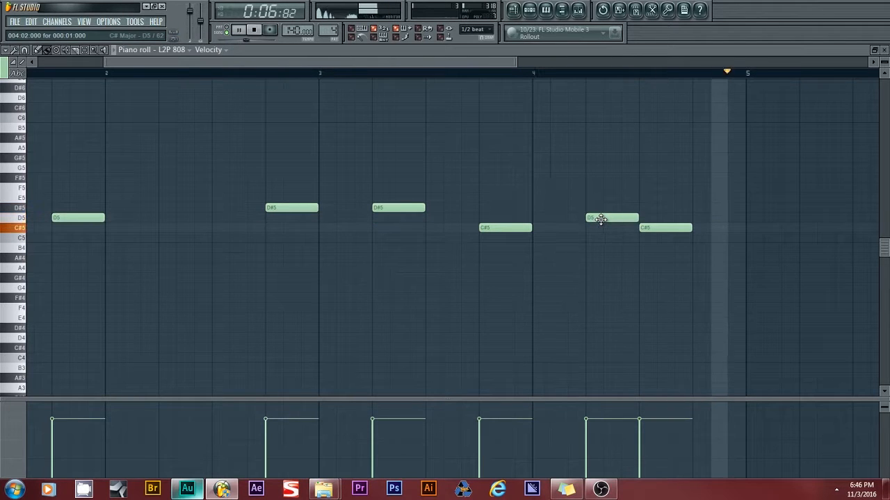
{"action": "key", "text": "space"}
- Duplicate the Pattern 4 clip on Track 4 to start at bar 5, and return to the channel list
{"action": "left_click", "coordinate": [515, 11]}
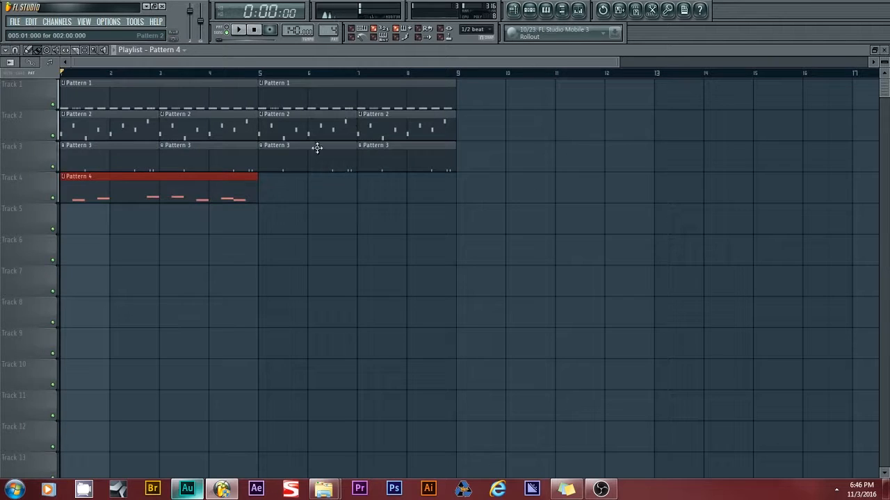
{"action": "key", "text": "ctrl+b"}
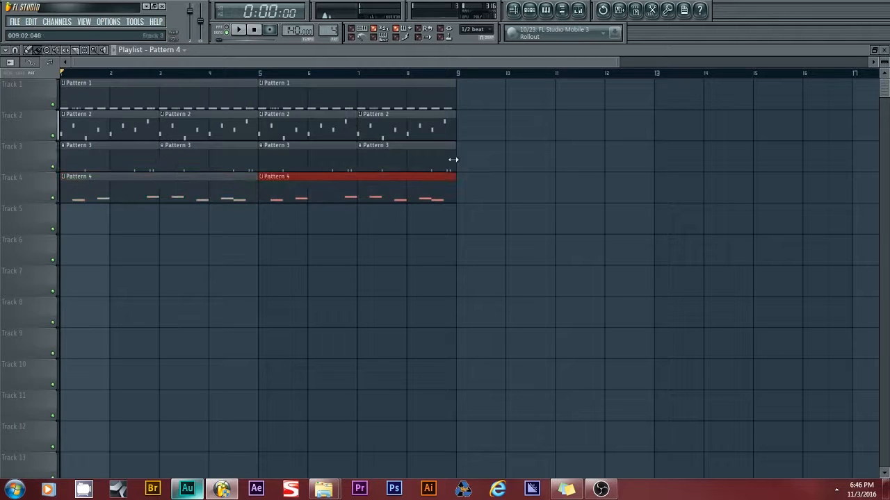
{"action": "left_click", "coordinate": [529, 9]}
{"action": "left_click", "coordinate": [530, 10]}
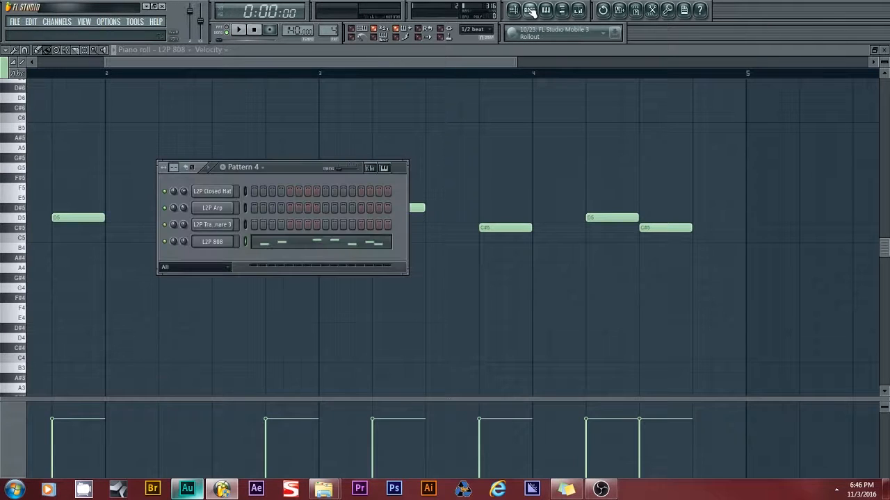
- Clone the L2P 808 channel and load L2P Kick.wav into the copy
{"action": "left_click", "coordinate": [212, 244]}
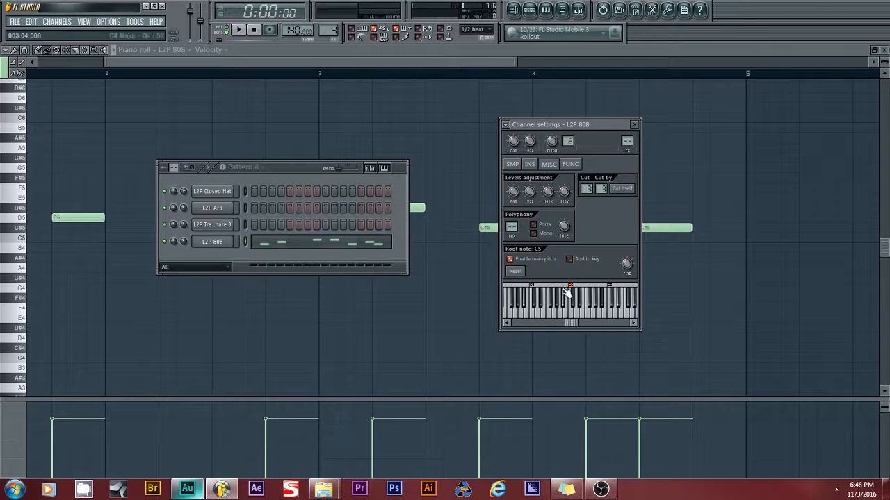
{"action": "left_click", "coordinate": [637, 125]}
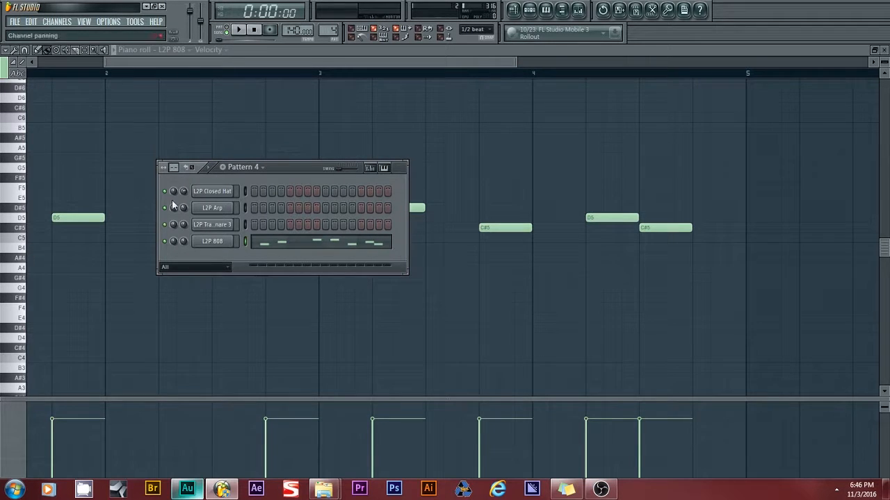
{"action": "right_click", "coordinate": [219, 244]}
{"action": "left_click", "coordinate": [250, 376]}
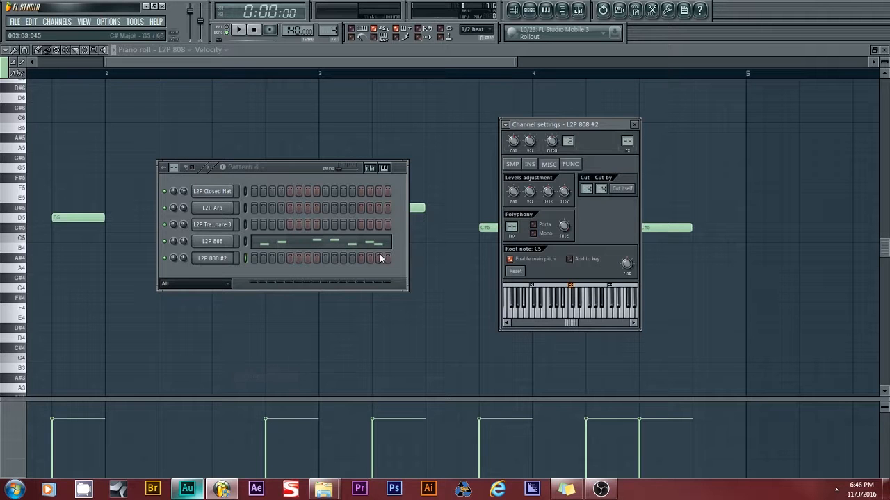
{"action": "right_click", "coordinate": [224, 268]}
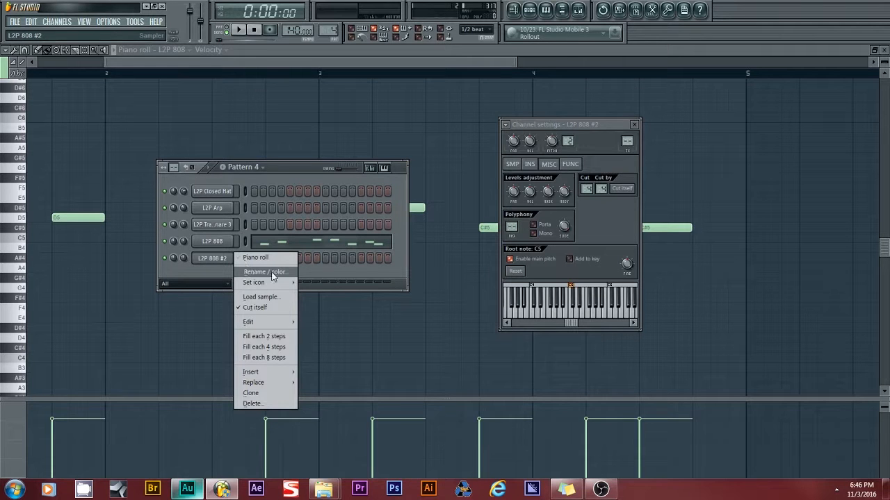
{"action": "left_click", "coordinate": [262, 296]}
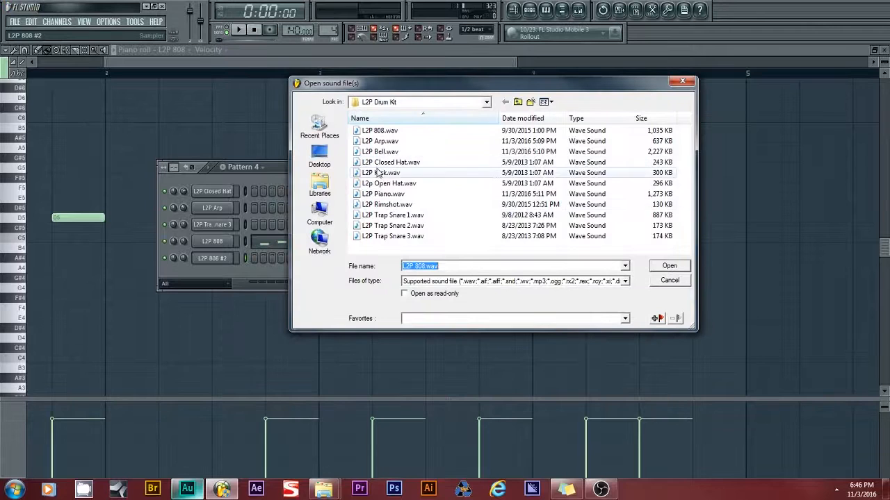
{"action": "left_click", "coordinate": [384, 174]}
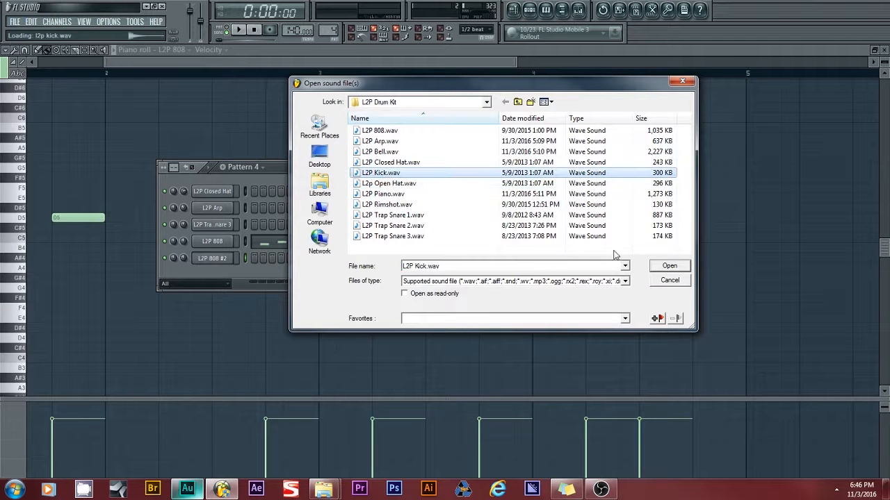
{"action": "left_click", "coordinate": [656, 266]}
- Copy the notes of the L2P 808 channel into the L2P Kick channel
{"action": "left_click", "coordinate": [253, 248]}
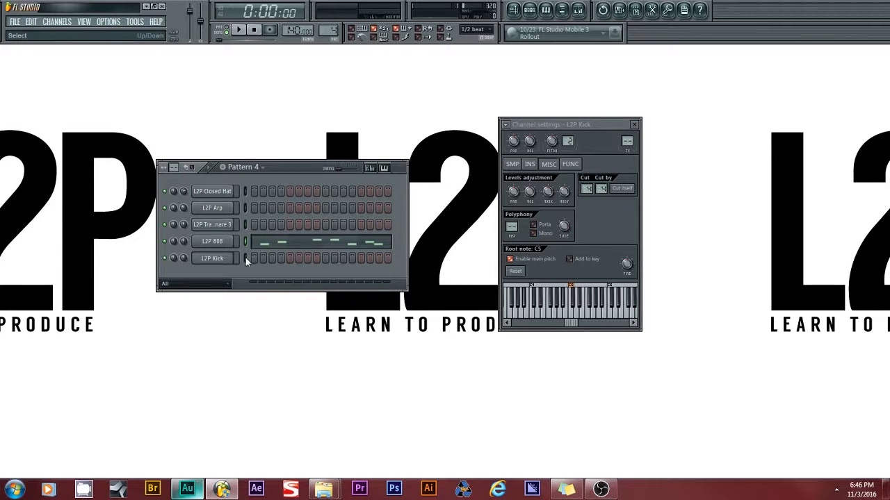
{"action": "left_click", "coordinate": [245, 258]}
{"action": "key", "text": "ctrl+v"}
- Paste the copied 808 notes into the L2P Kick channel and check that channel's sample and instrument settings
{"action": "left_click", "coordinate": [215, 258]}
{"action": "left_click", "coordinate": [214, 258]}
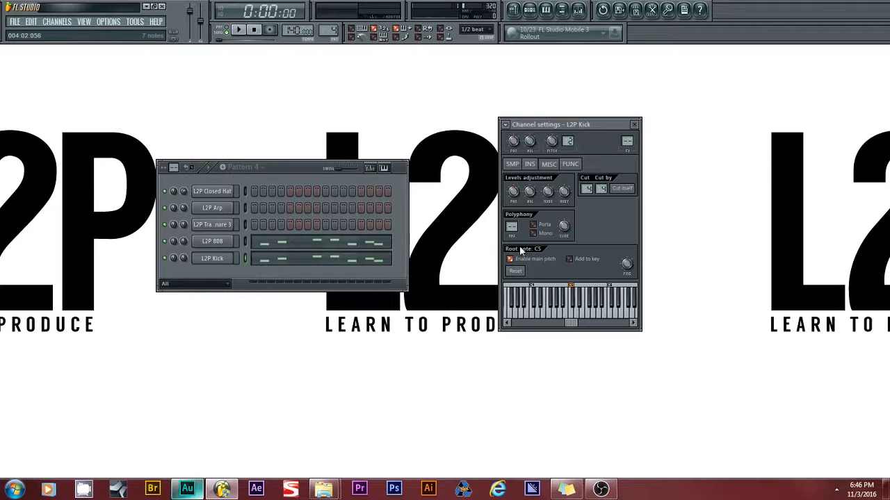
{"action": "left_click", "coordinate": [517, 166]}
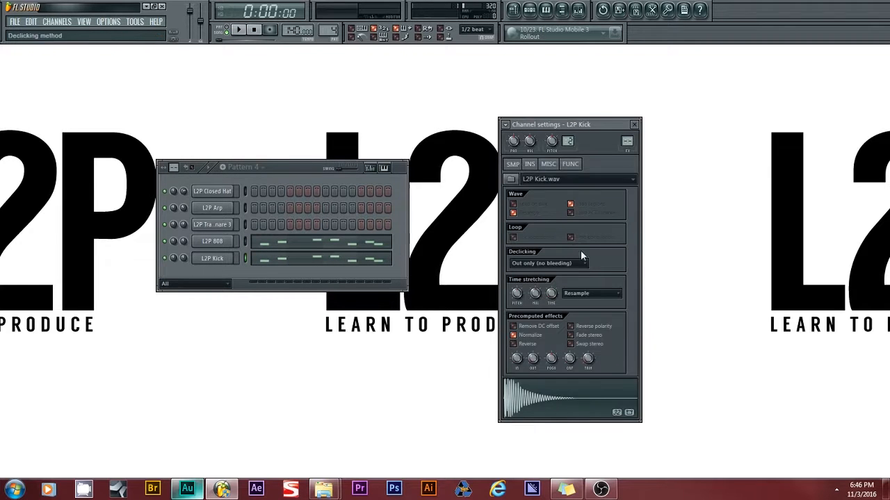
{"action": "left_click", "coordinate": [530, 164]}
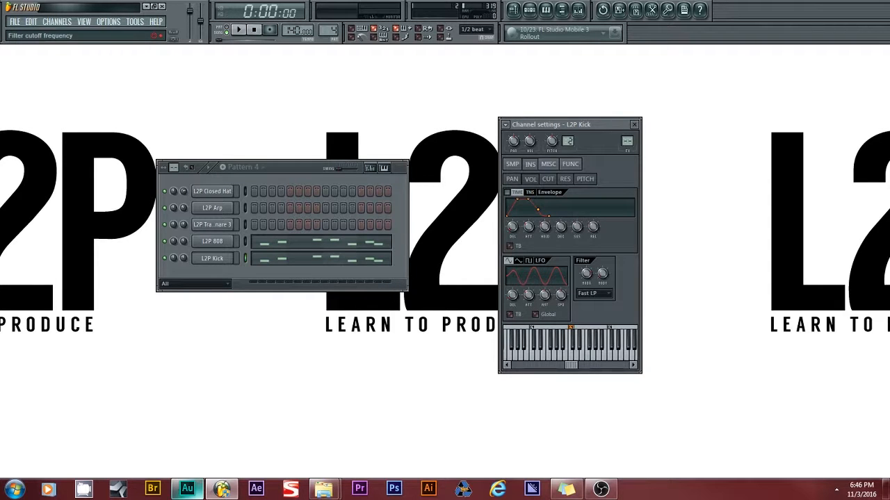
- During playback of Pattern 4, lower the L2P Kick channel volume to about 62% and turn down the L2P 808 channel
{"action": "key", "text": "space"}
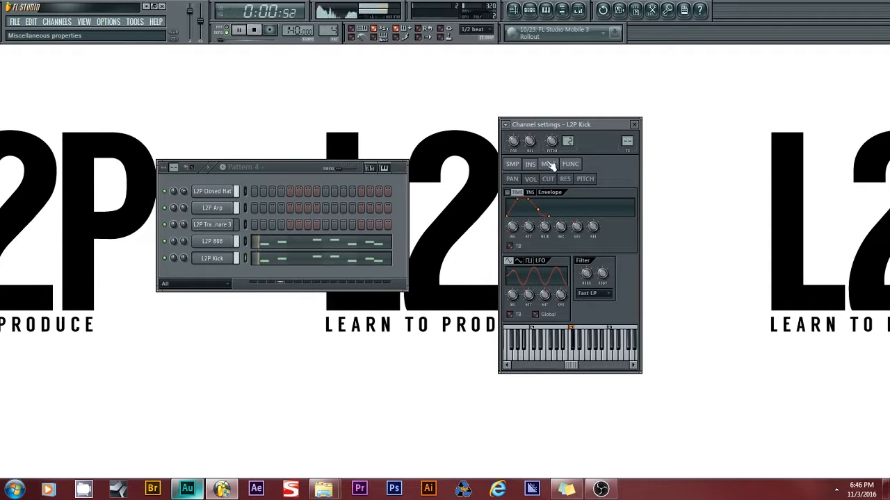
{"action": "left_click_drag", "start_coordinate": [185, 258], "coordinate": [185, 269]}
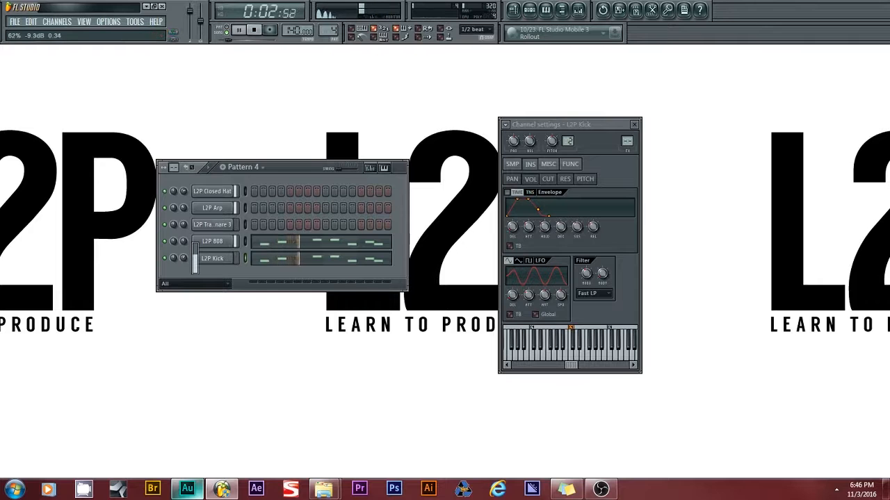
{"action": "left_click_drag", "start_coordinate": [184, 241], "coordinate": [185, 251]}
{"action": "key", "text": "space"}
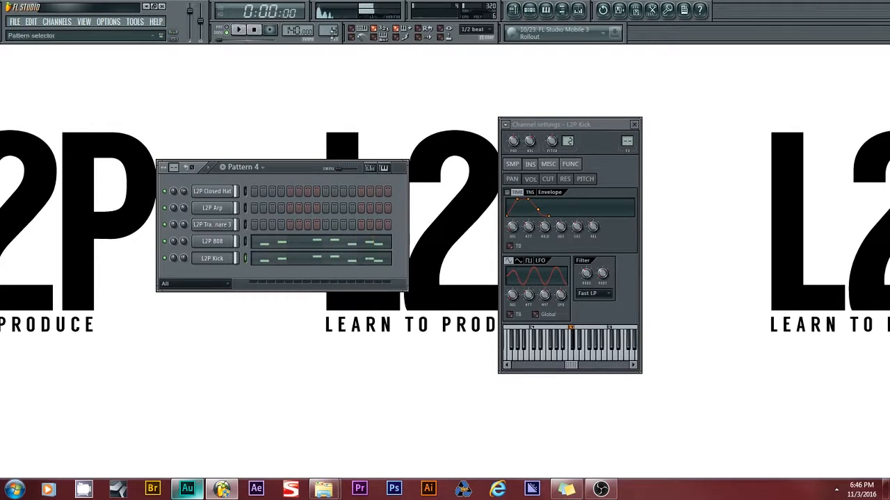
- Switch to Pattern 5, clone the L2P Kick channel and load L2P Piano.wav into the copy
{"action": "left_click_drag", "start_coordinate": [329, 31], "coordinate": [330, 25]}
{"action": "right_click", "coordinate": [216, 259]}
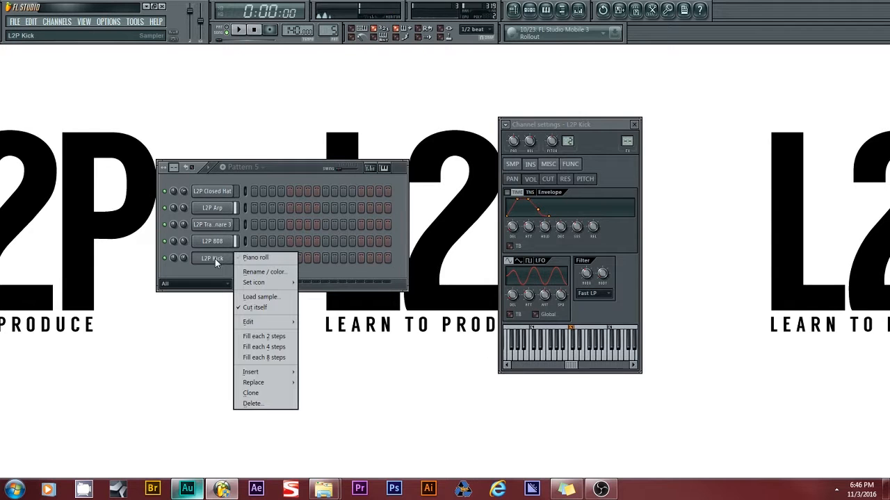
{"action": "left_click", "coordinate": [251, 393]}
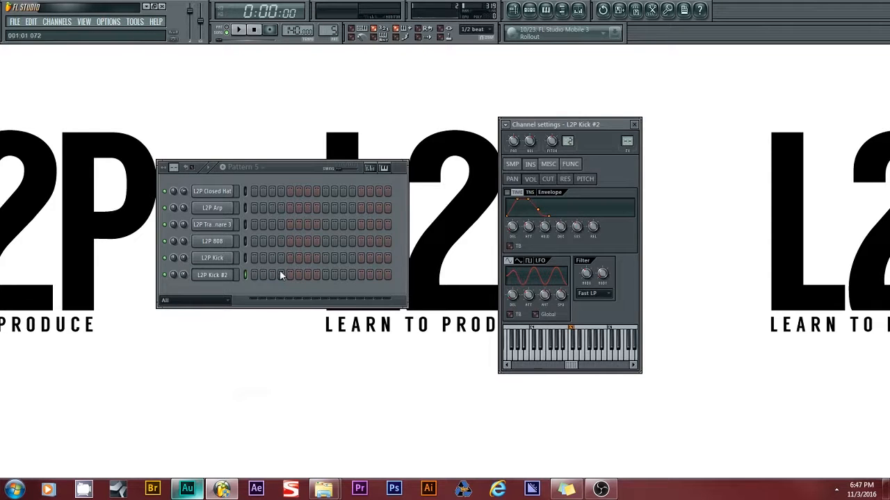
{"action": "right_click", "coordinate": [221, 277]}
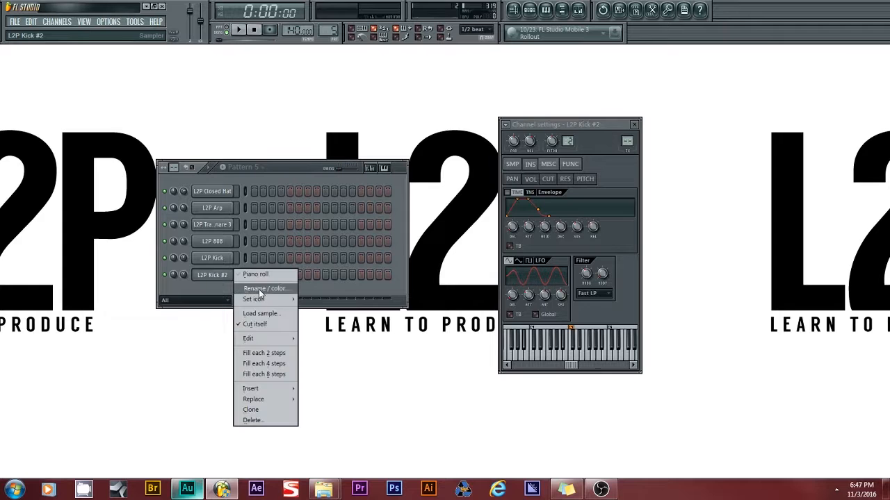
{"action": "left_click", "coordinate": [258, 314]}
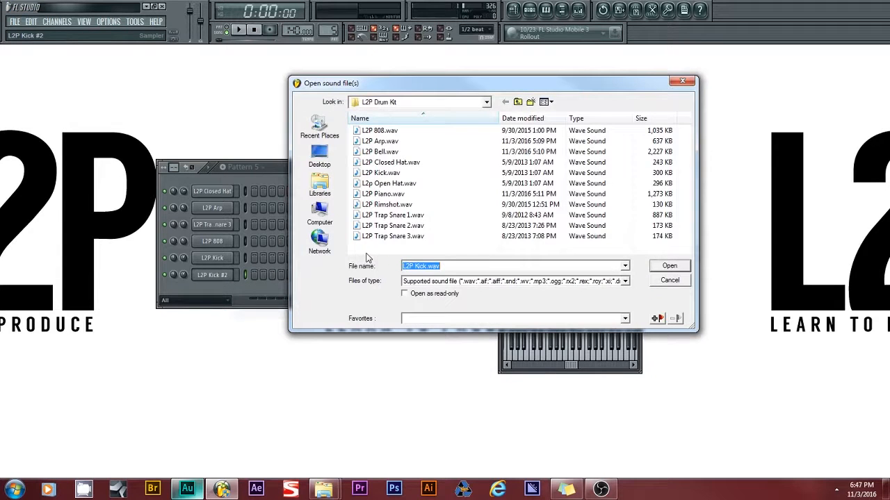
{"action": "left_click", "coordinate": [392, 204]}
{"action": "left_click", "coordinate": [383, 194]}
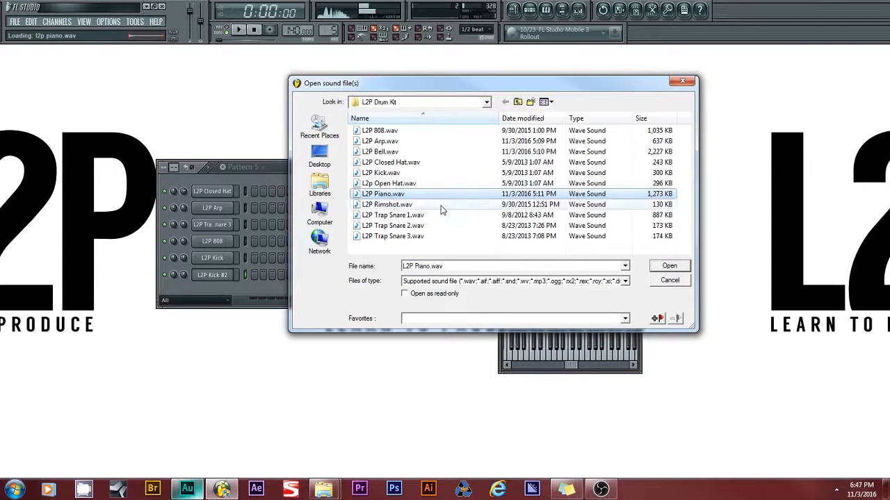
{"action": "left_click", "coordinate": [670, 265]}
- Add a one-beat note at the start of bar 1 in the L2P Piano piano roll and set its pitch to A2
{"action": "right_click", "coordinate": [221, 276]}
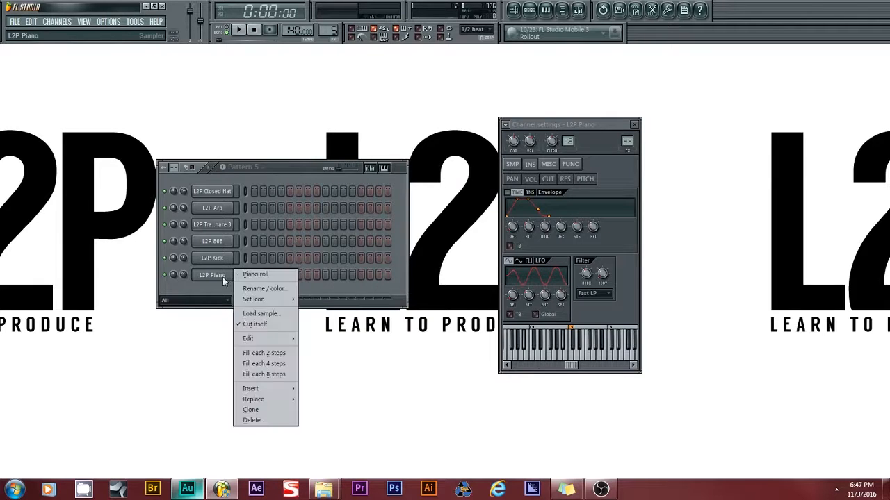
{"action": "left_click", "coordinate": [261, 274]}
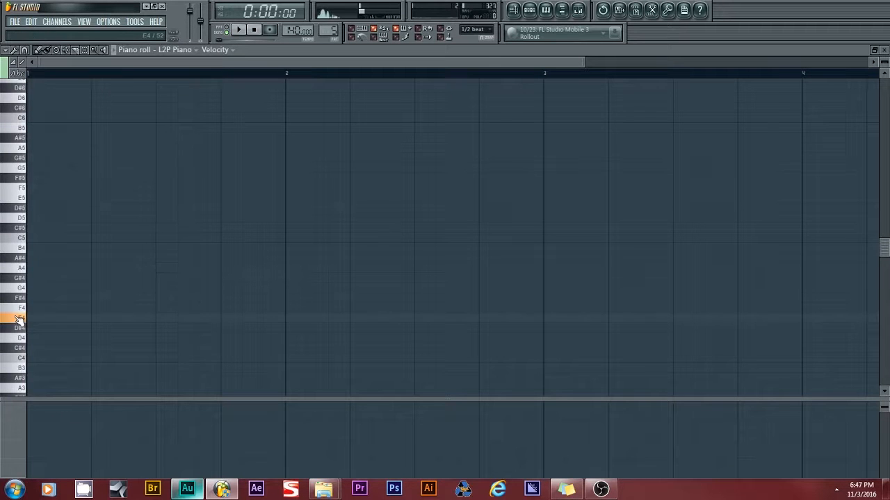
{"action": "scroll", "coordinate": [23, 327], "scroll_direction": "down", "scroll_amount": 4}
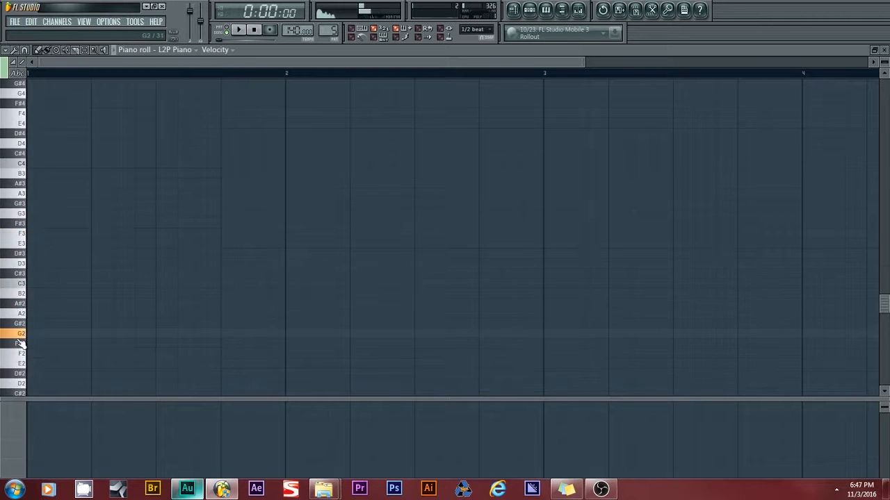
{"action": "left_click", "coordinate": [30, 307]}
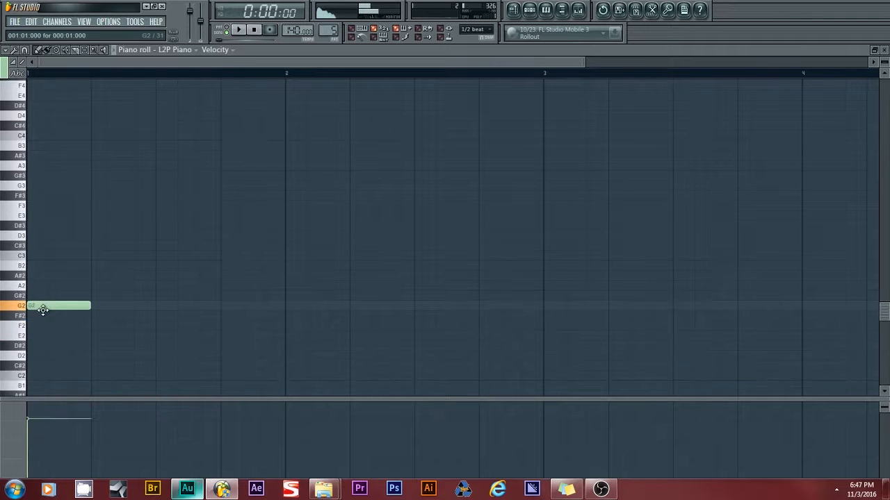
{"action": "left_click_drag", "start_coordinate": [40, 304], "coordinate": [39, 285]}
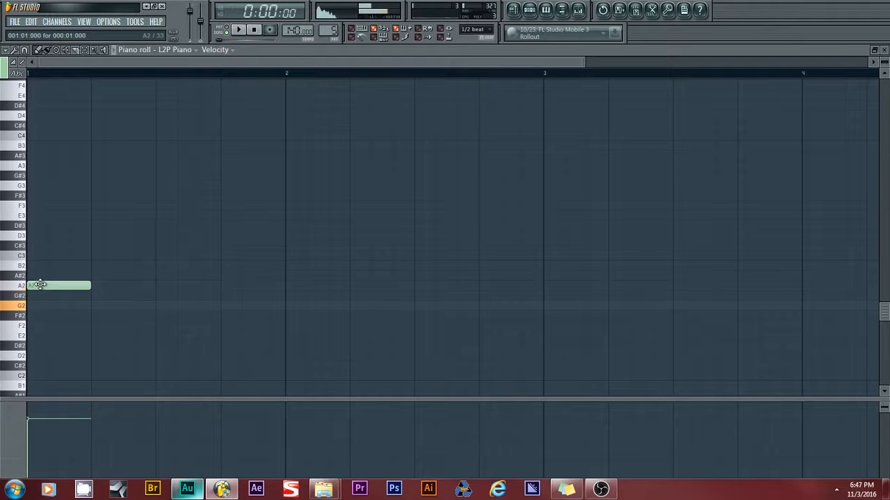
- Place a Pattern 5 clip at bar 1 of Track 5 in the playlist and audition the arrangement
{"action": "left_click", "coordinate": [529, 10]}
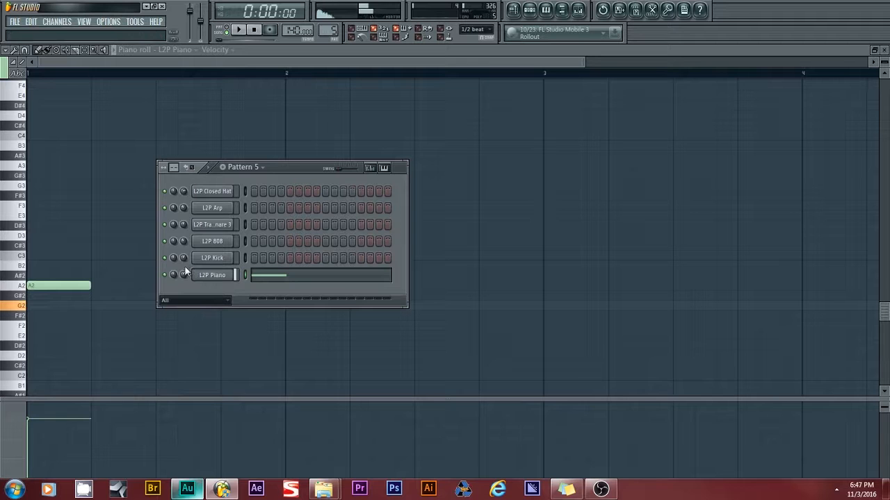
{"action": "left_click", "coordinate": [238, 30]}
{"action": "left_click", "coordinate": [240, 33]}
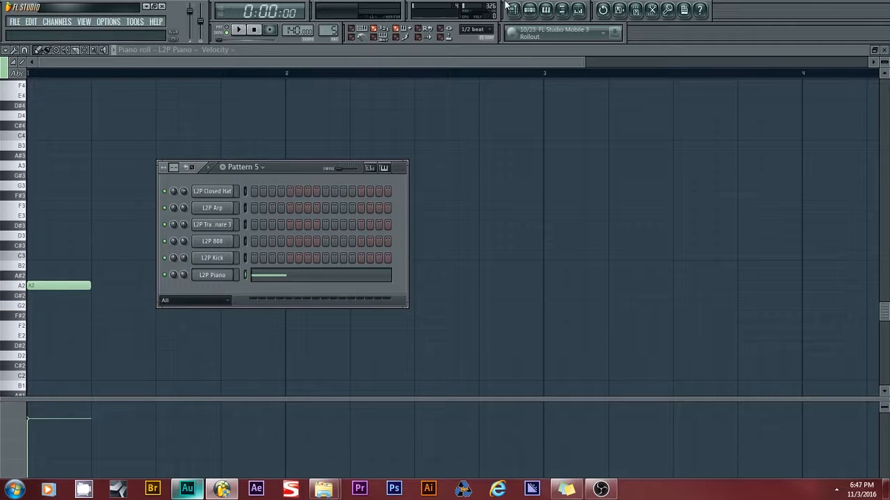
{"action": "key", "text": "F5"}
{"action": "left_click_drag", "start_coordinate": [115, 212], "coordinate": [74, 211]}
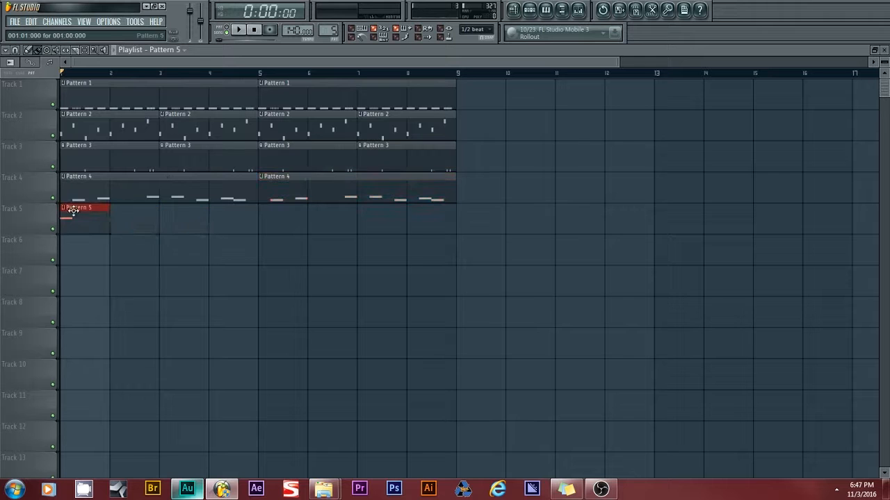
{"action": "left_click", "coordinate": [238, 29]}
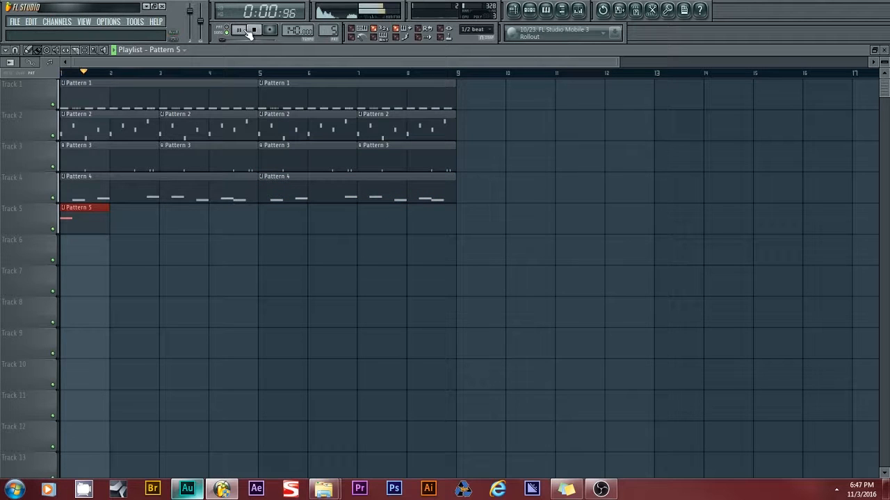
{"action": "left_click", "coordinate": [254, 31]}
- Raise the L2P Piano note in Pattern 5 to F#3 and play the song to hear it
{"action": "key", "text": "F5"}
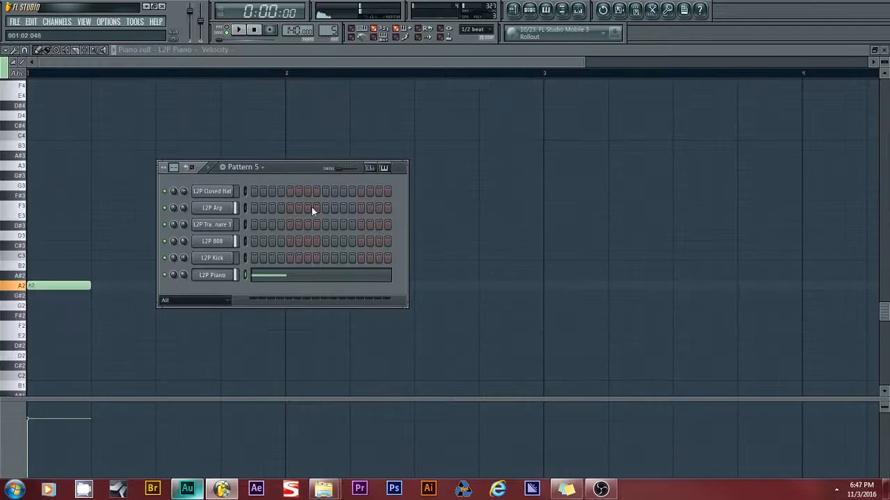
{"action": "left_click", "coordinate": [277, 276]}
{"action": "left_click", "coordinate": [277, 276]}
{"action": "left_click_drag", "start_coordinate": [70, 238], "coordinate": [74, 127]}
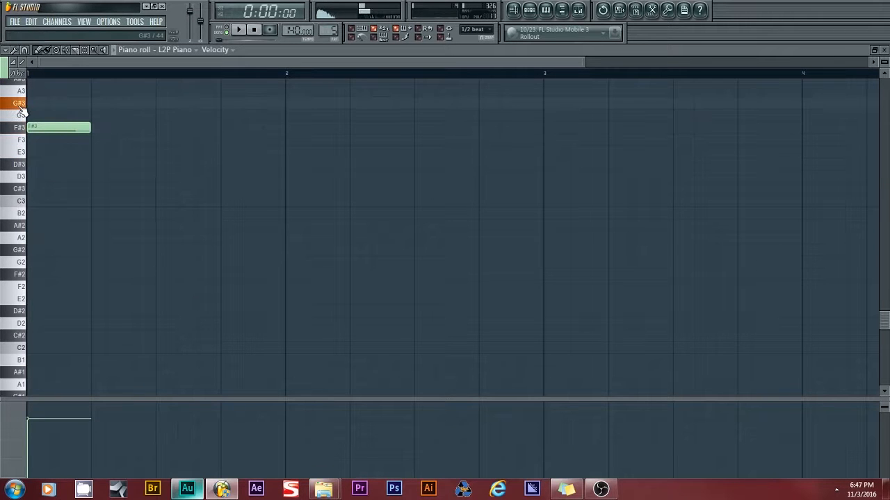
{"action": "left_click", "coordinate": [239, 30]}
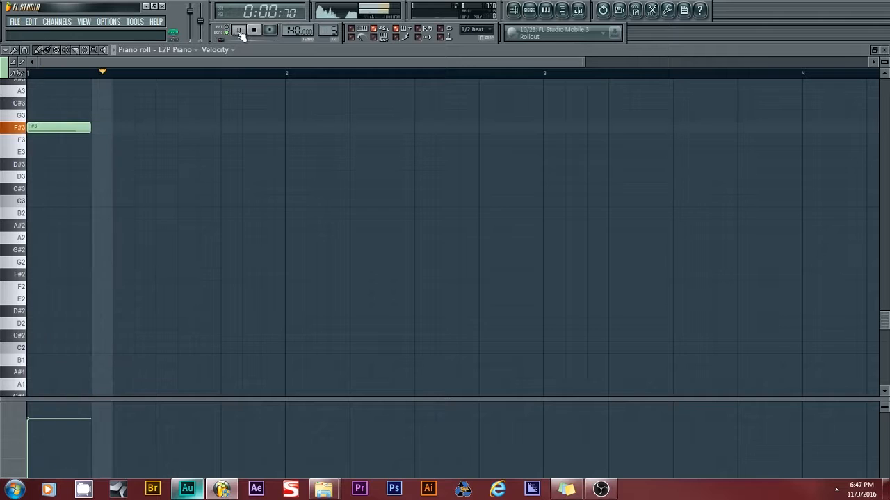
- Add Pattern 5 clips at bars 3, 5 and 7 on Track 5, audition the arrangement and bring up the channel list
{"action": "left_click", "coordinate": [515, 10]}
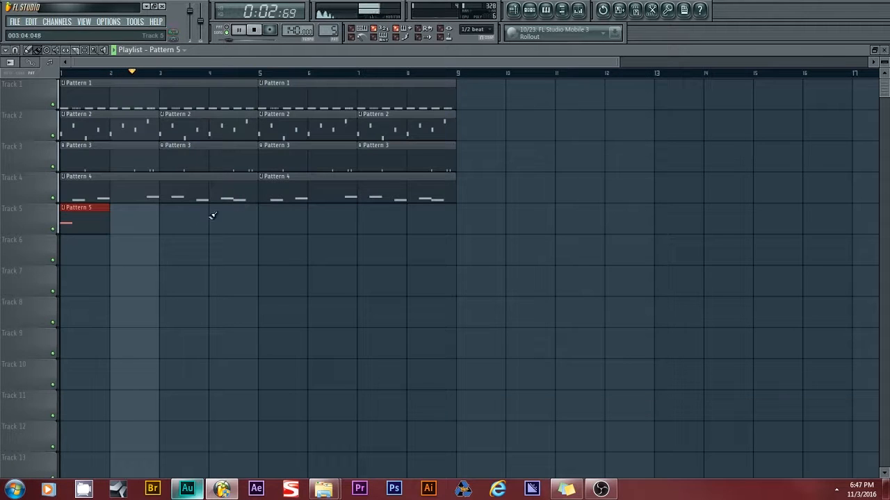
{"action": "left_click", "coordinate": [179, 218]}
{"action": "left_click", "coordinate": [262, 220]}
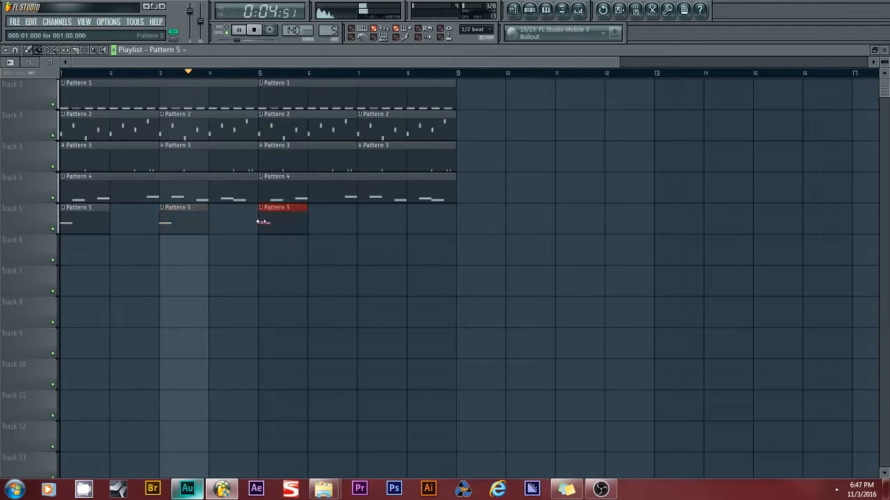
{"action": "left_click", "coordinate": [360, 221]}
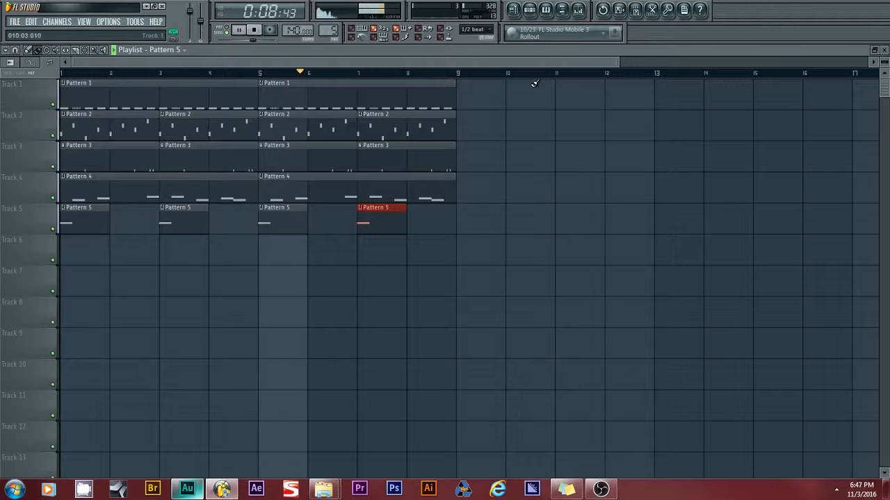
{"action": "left_click", "coordinate": [529, 11]}
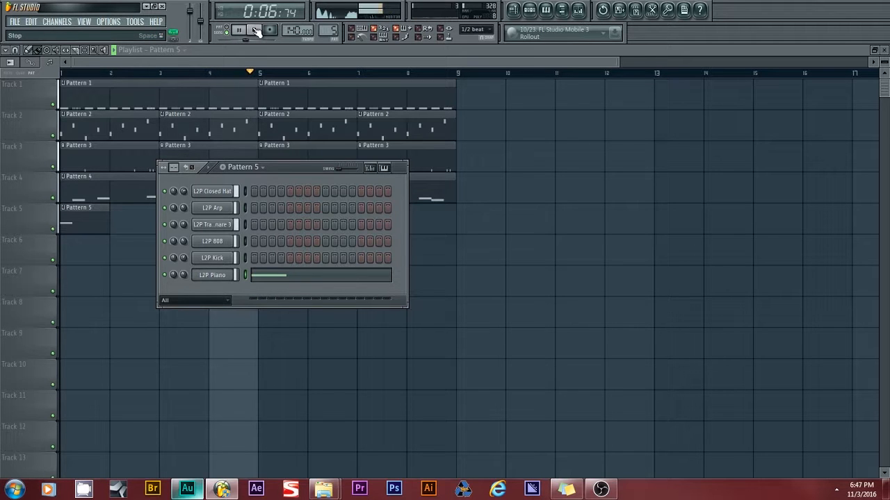
{"action": "left_click", "coordinate": [256, 30]}
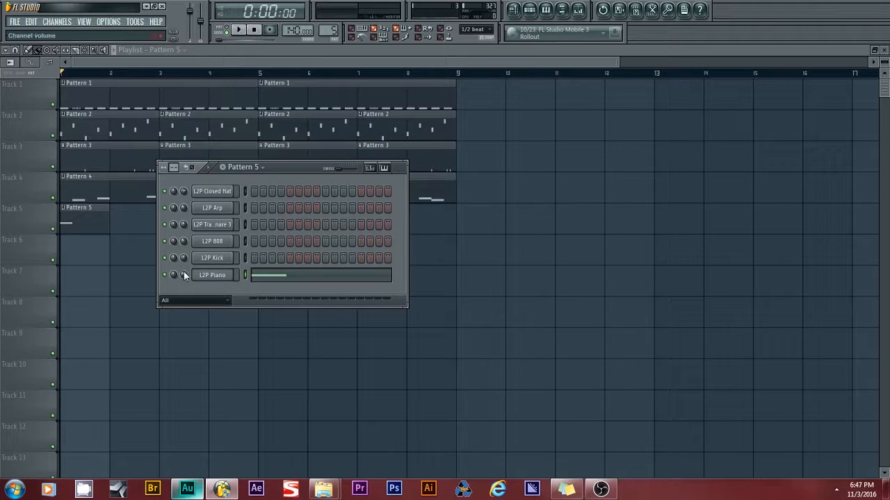